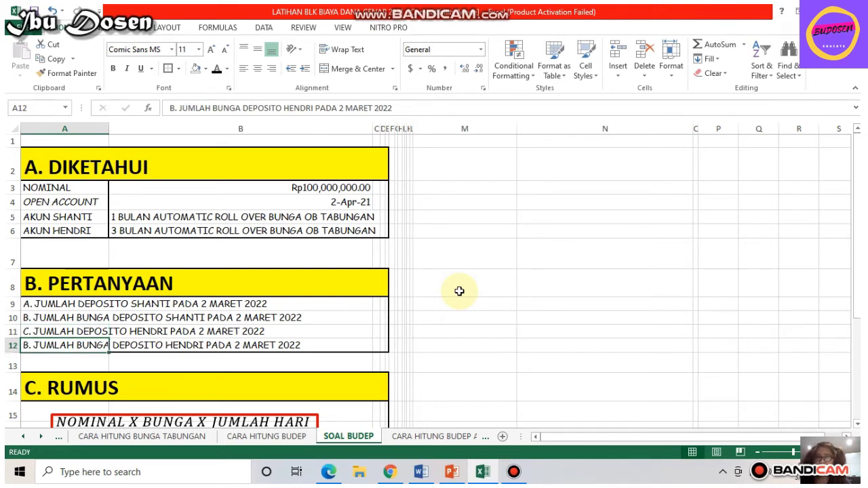
# Step: Review the deposit questions, the interest formula under C. RUMUS and the D. JAWABAN section on the SOAL BUDEP sheet
pyautogui.press('Up')
pyautogui.press('Up')
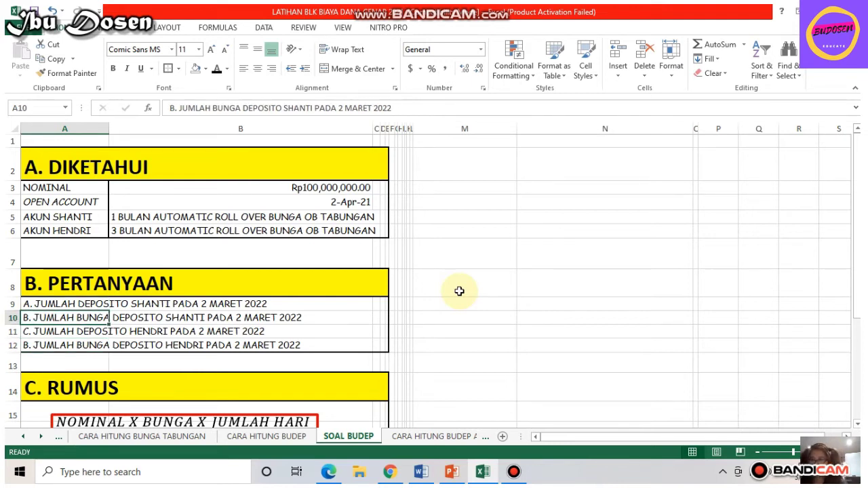
pyautogui.press('Down')
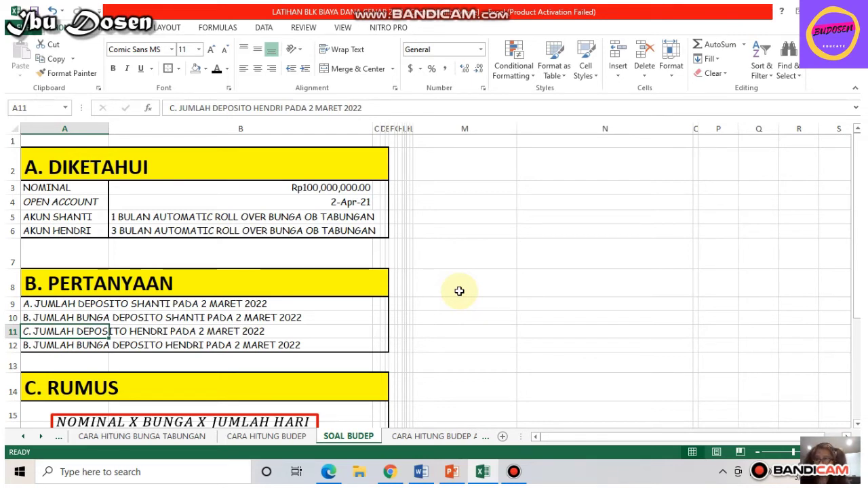
pyautogui.press('Down')
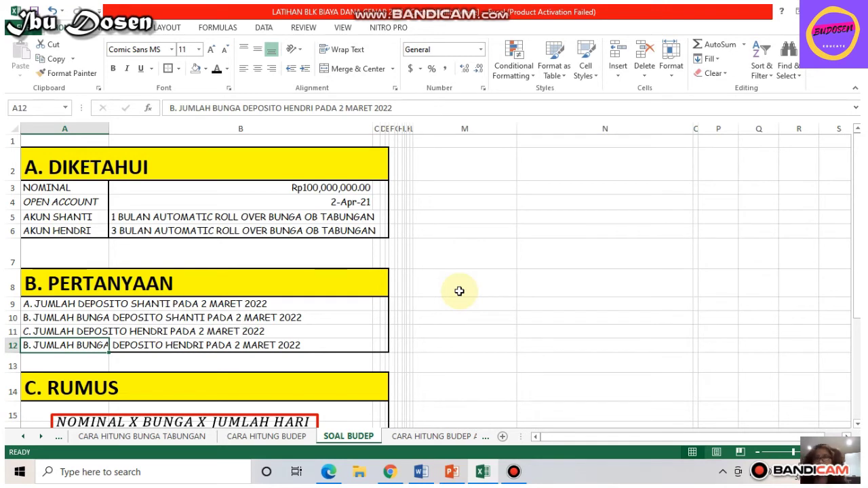
pyautogui.press('Down')
pyautogui.press('Down')
pyautogui.press('Down')
pyautogui.press('Down')
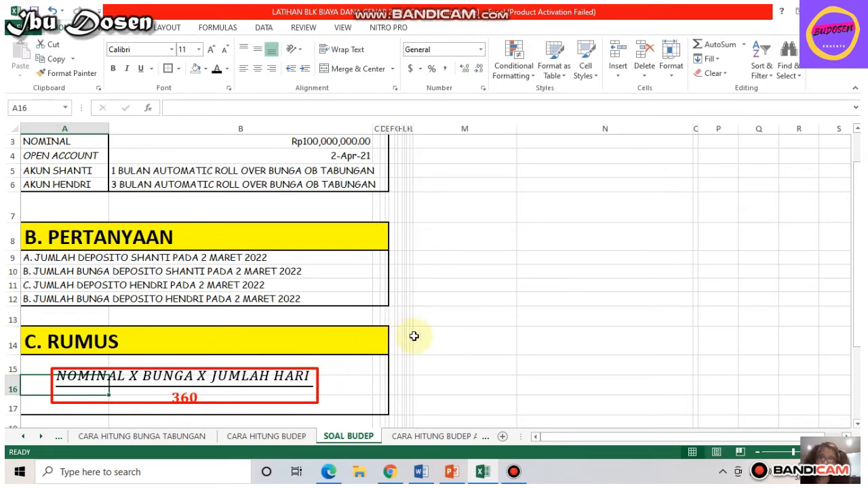
pyautogui.press('Down')
pyautogui.press('Down')
pyautogui.press('Down')
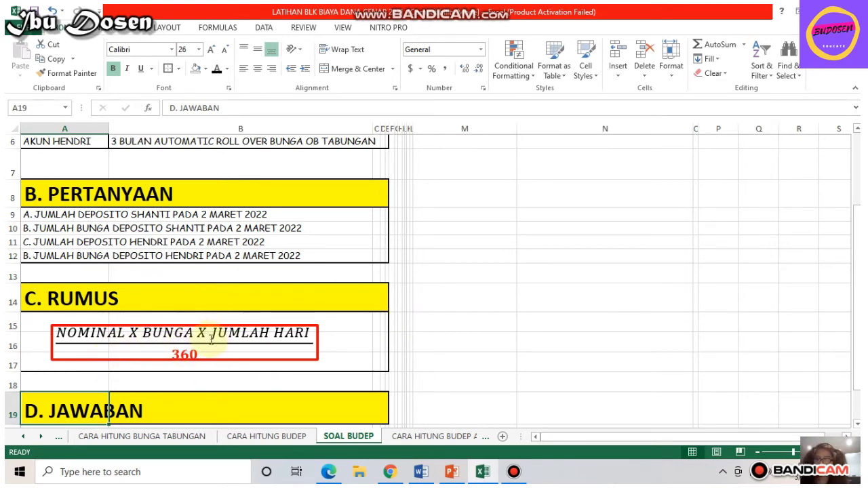
pyautogui.press('Return')
pyautogui.press('Return')
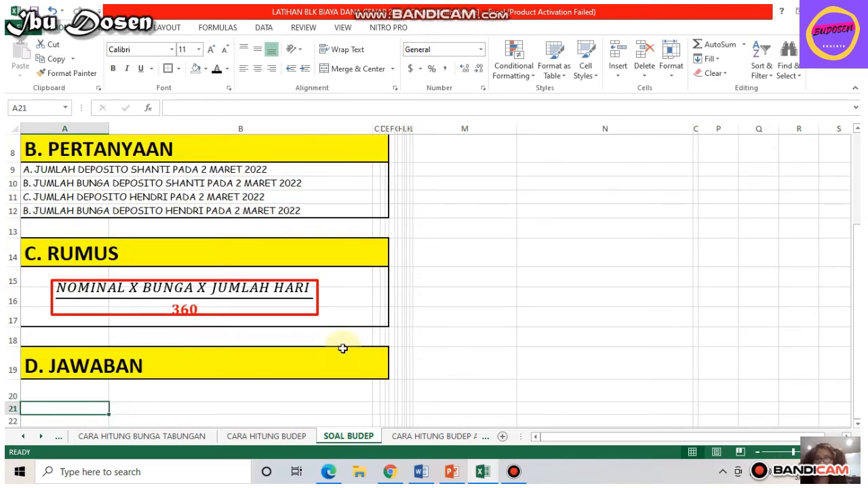
# Step: Try enlarging the KETERANGAN heading in cell A4 of the CARA HITUNG BUDEP sheet to 14 pt, and undo it
pyautogui.click(286, 438)
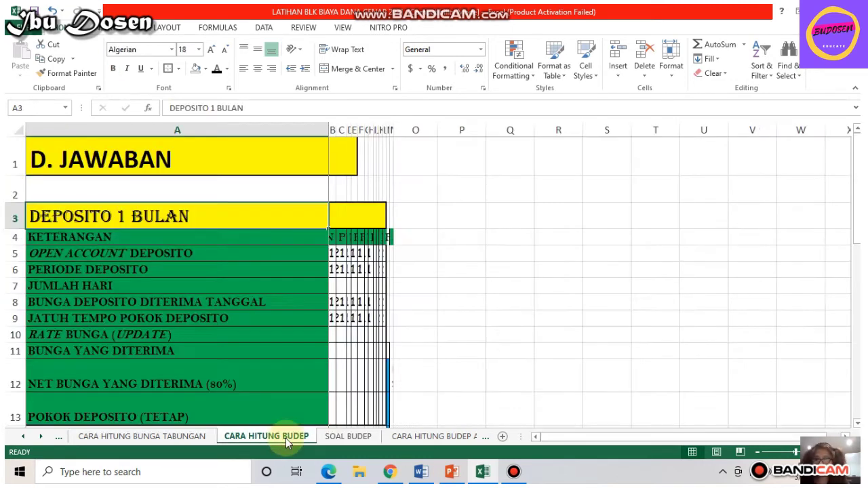
pyautogui.click(498, 317)
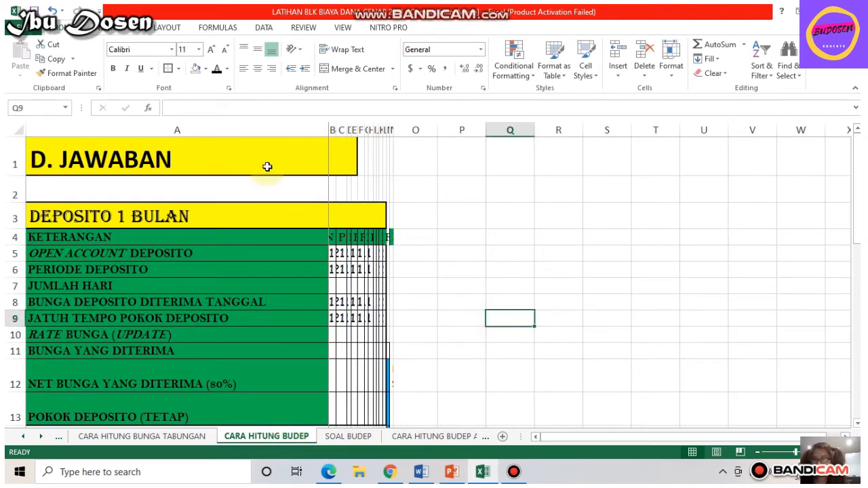
pyautogui.click(83, 235)
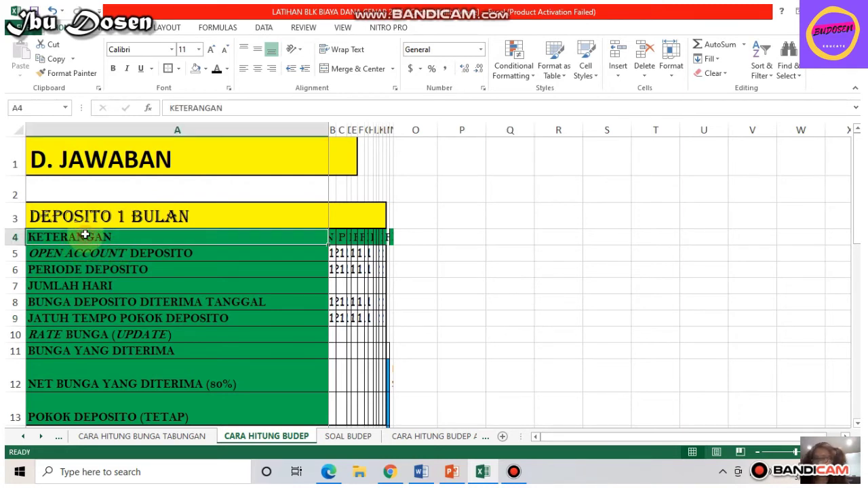
pyautogui.click(213, 51)
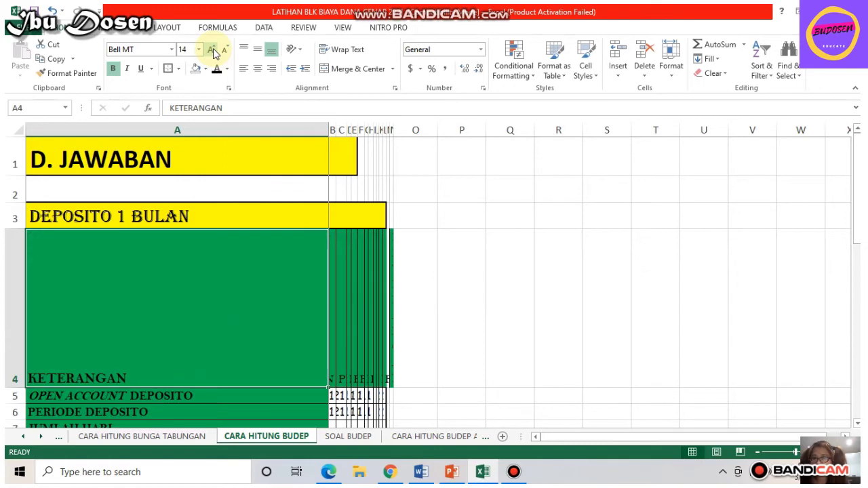
pyautogui.hotkey('ctrl', 'z')
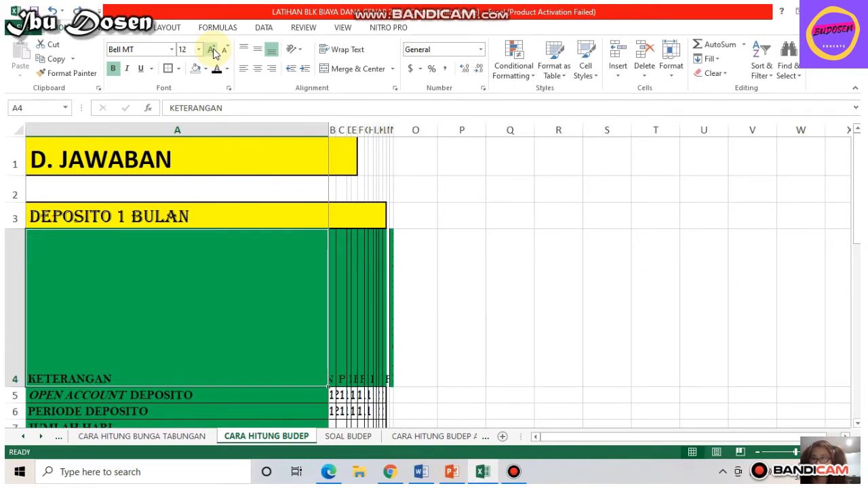
# Step: Undo the earlier resizing of the formula text box on the SOAL BUDEP sheet and deselect the box
pyautogui.hotkey('ctrl', 'pagedown')
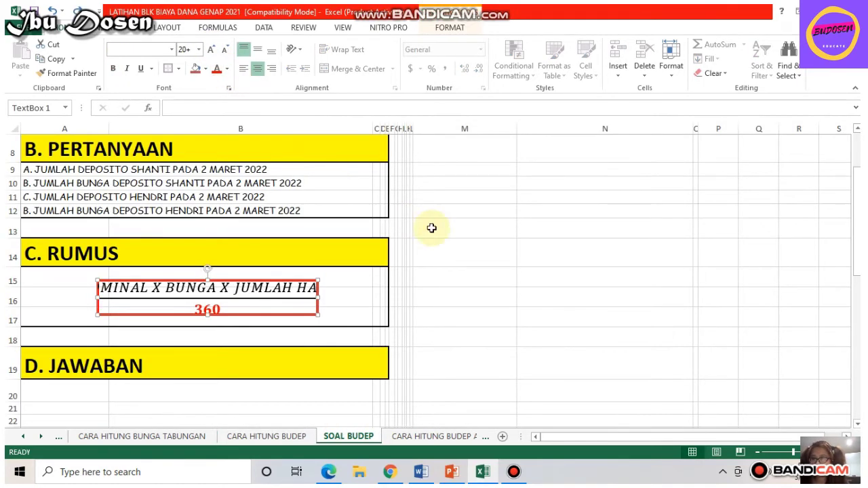
pyautogui.click(462, 246)
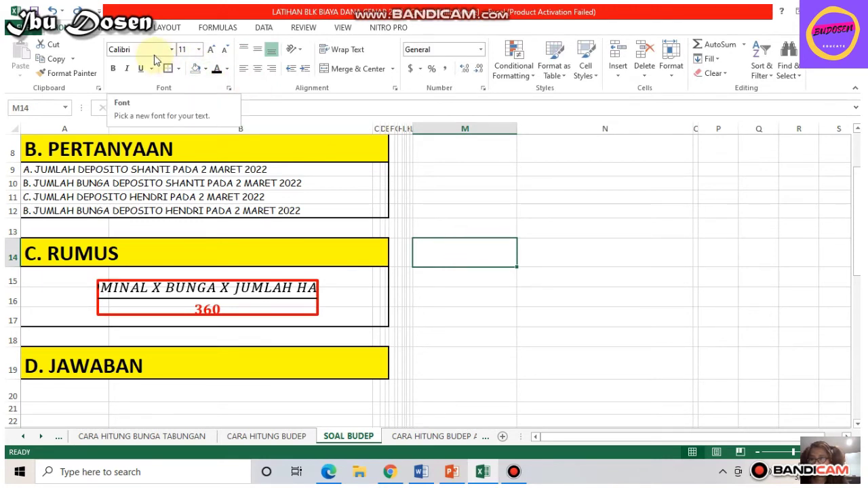
pyautogui.click(472, 337)
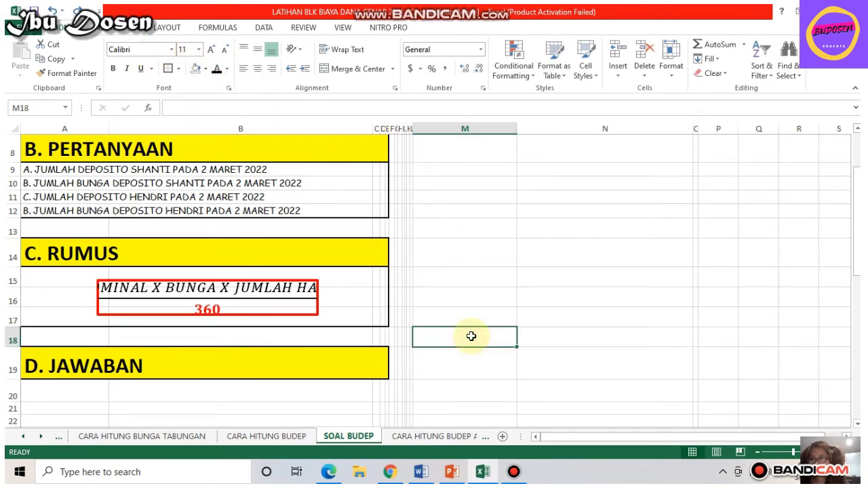
# Step: Reduce the height of row 4 on the CARA HITUNG BUDEP sheet so it fits the KETERANGAN heading closely
pyautogui.click(238, 438)
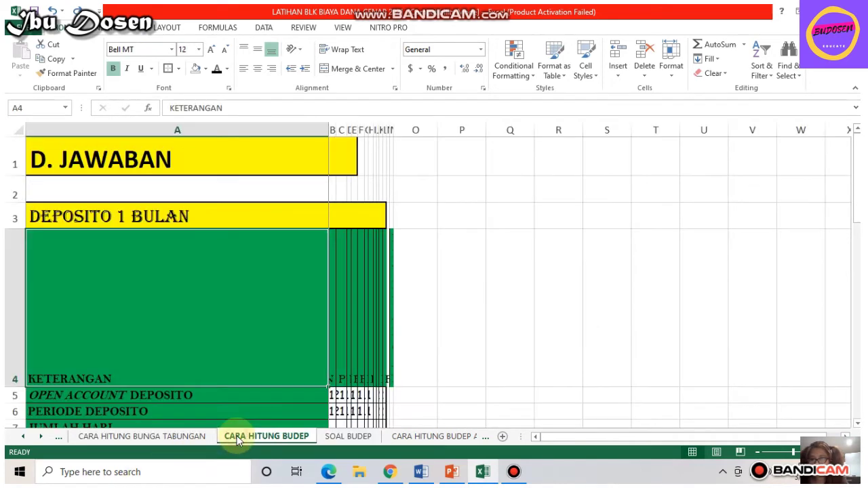
pyautogui.click(12, 381)
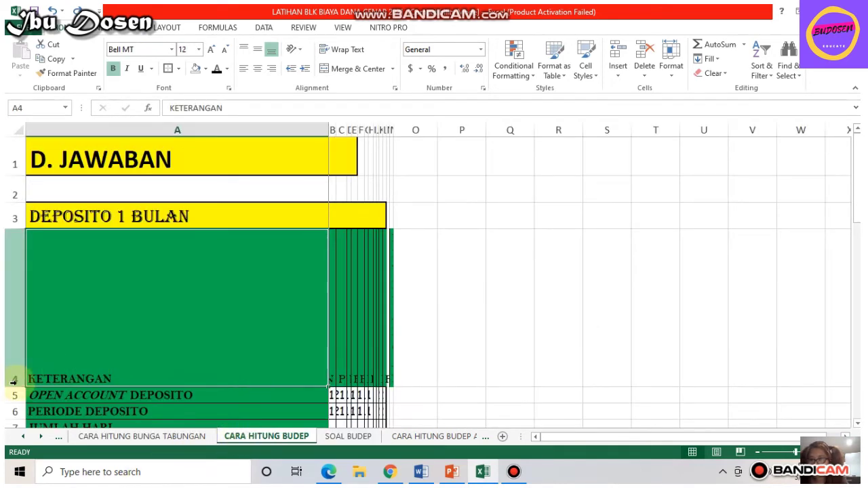
pyautogui.click(14, 384)
pyautogui.click(144, 346)
pyautogui.moveTo(14, 385); pyautogui.dragTo(15, 252)
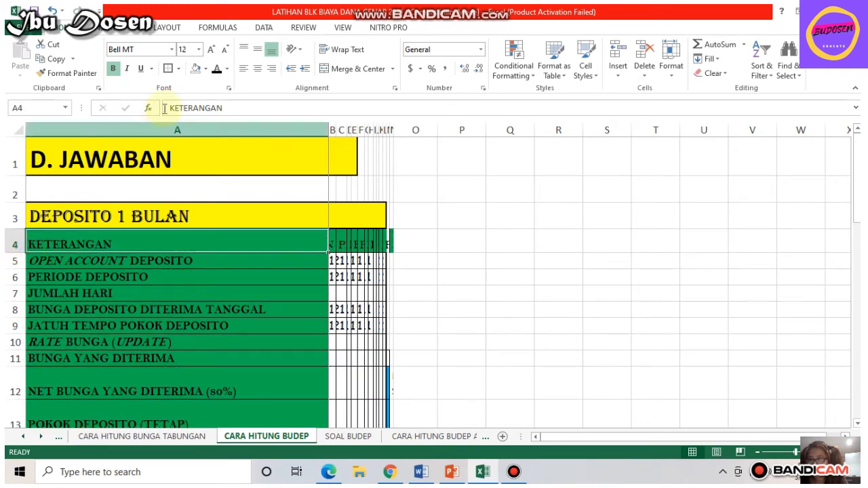
# Step: Set the font size of the KETERANGAN heading in cell A4 to 17
pyautogui.click(189, 49)
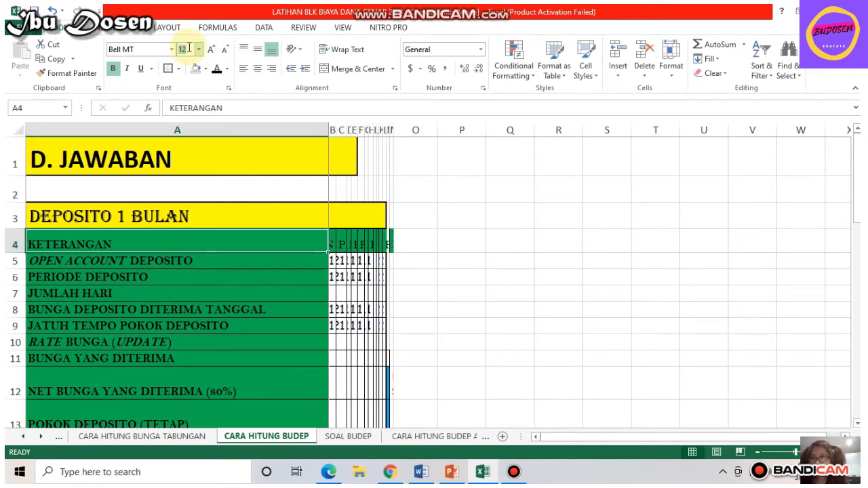
pyautogui.write('17')
pyautogui.press('Return')
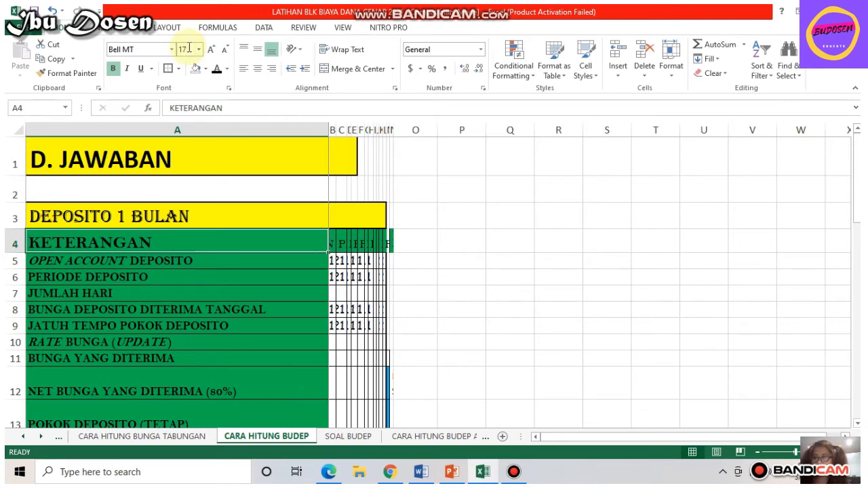
pyautogui.press('Down')
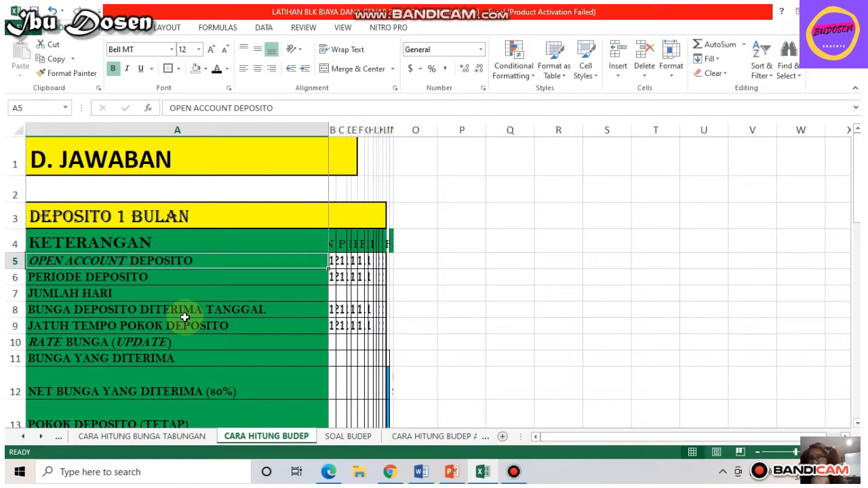
# Step: Widen the formula text box on the SOAL BUDEP sheet on both sides so its red frame encloses the whole formula
pyautogui.click(348, 437)
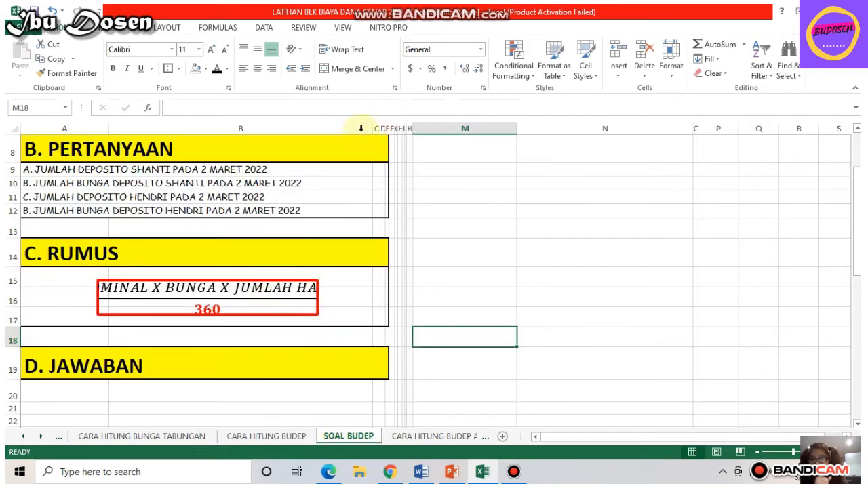
pyautogui.click(308, 295)
pyautogui.click(318, 291)
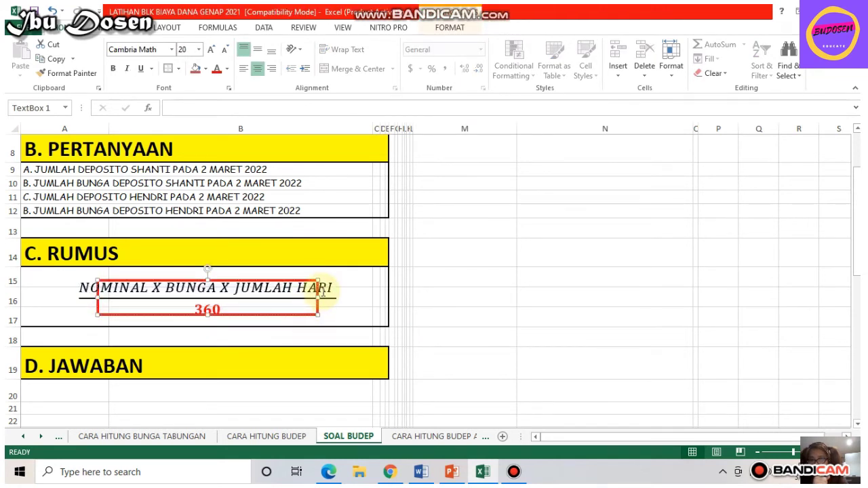
pyautogui.moveTo(317, 298); pyautogui.dragTo(362, 304)
pyautogui.moveTo(97, 298); pyautogui.dragTo(53, 299)
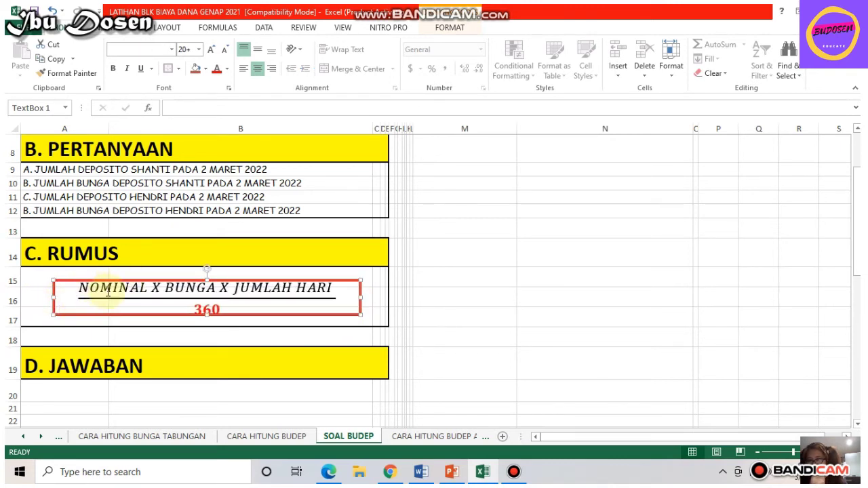
# Step: Color the "BUNGA X JUMLAH HARI" part of the formula's numerator blue
pyautogui.click(171, 286)
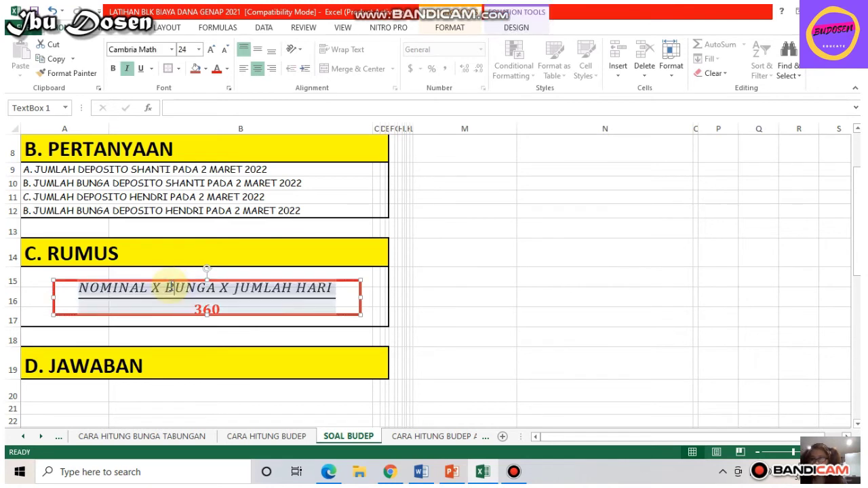
pyautogui.doubleClick(171, 290)
pyautogui.hotkey('shift', 'Right')
pyautogui.hotkey('shift', 'Right')
pyautogui.hotkey('shift', 'Right')
pyautogui.hotkey('shift', 'Right')
pyautogui.hotkey('shift', 'Right')
pyautogui.hotkey('shift', 'Right')
pyautogui.hotkey('shift', 'Right')
pyautogui.hotkey('shift', 'Right')
pyautogui.hotkey('shift', 'Right')
pyautogui.hotkey('shift', 'Right')
pyautogui.hotkey('shift', 'Right')
pyautogui.hotkey('shift', 'Right')
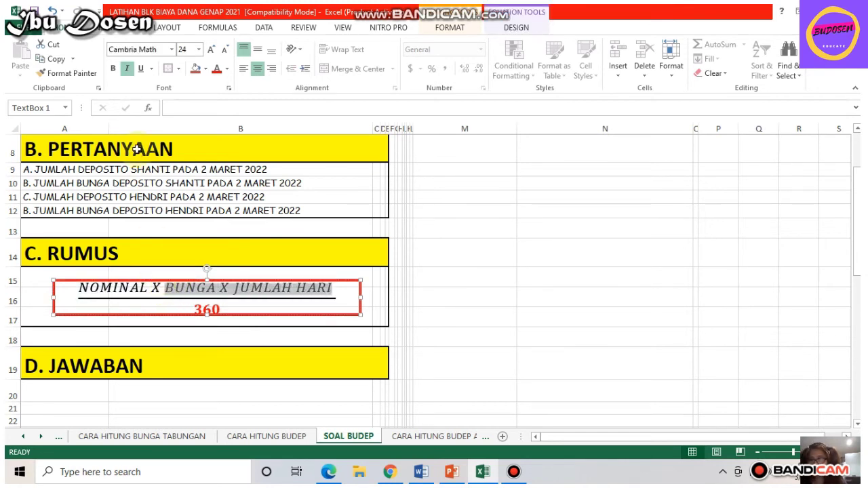
pyautogui.click(228, 69)
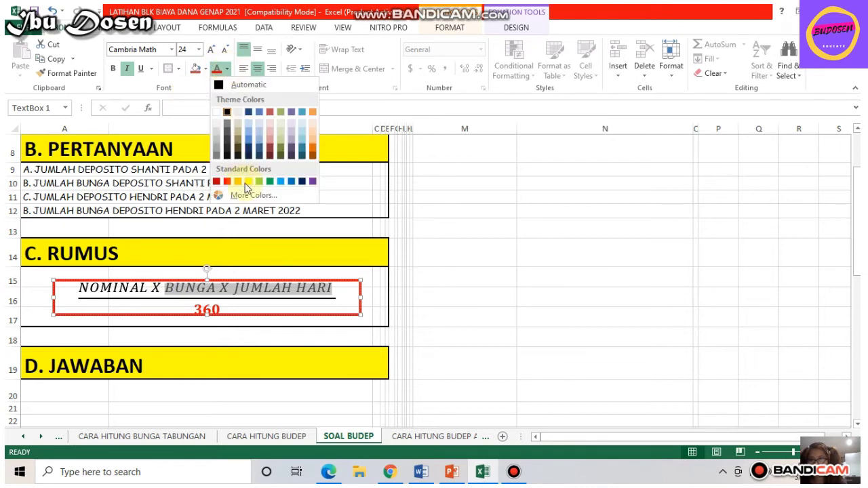
pyautogui.click(293, 182)
pyautogui.click(441, 277)
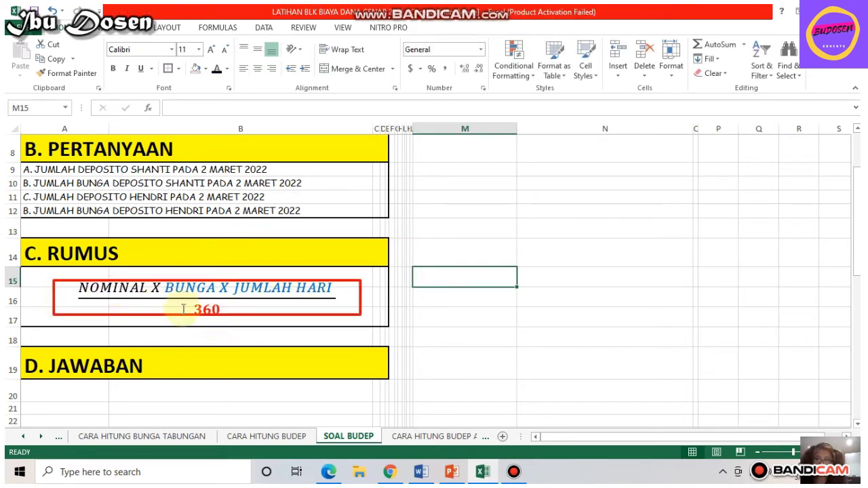
# Step: Examine the row labels of the DEPOSITO 1 BULAN table on the CARA HITUNG BUDEP sheet, down to POKOK DEPOSITO (TETAP)
pyautogui.click(236, 436)
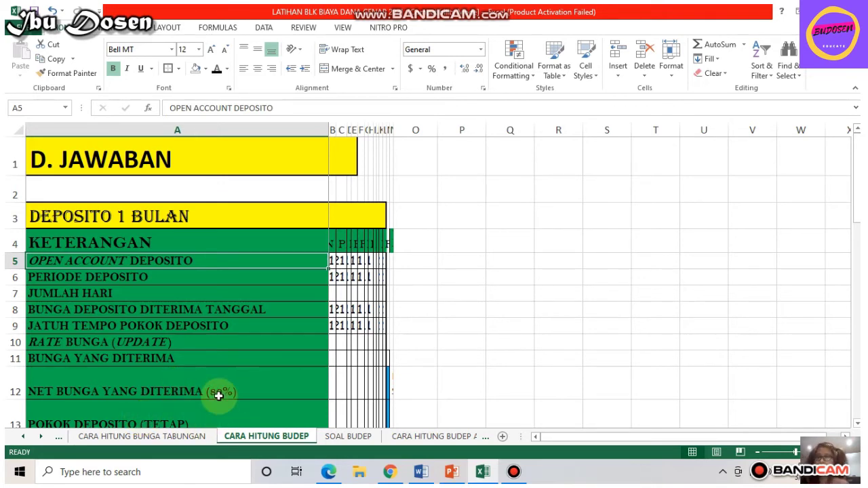
pyautogui.click(502, 355)
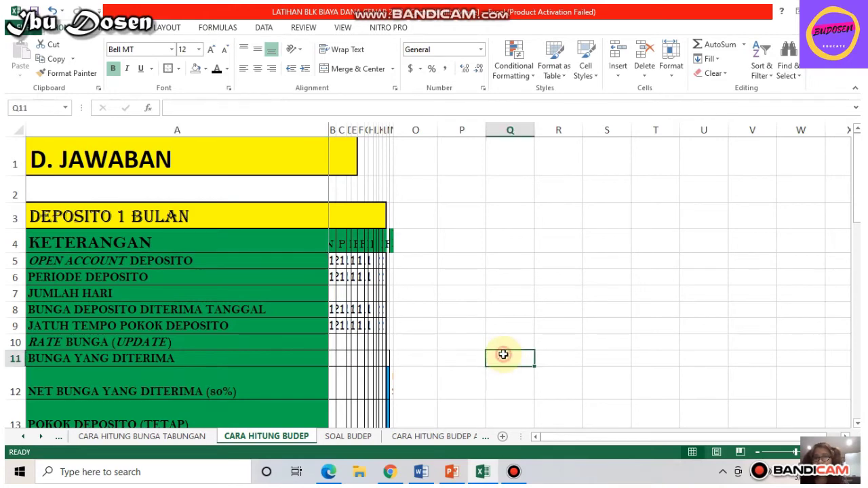
pyautogui.press('Down')
pyautogui.press('Down')
pyautogui.press('Left')
pyautogui.press('Left')
pyautogui.press('Left')
pyautogui.press('Left')
pyautogui.press('Left')
pyautogui.press('Left')
pyautogui.press('Left')
pyautogui.press('Left')
pyautogui.press('Left')
pyautogui.press('Left')
pyautogui.press('Left')
pyautogui.press('Left')
pyautogui.press('Left')
pyautogui.press('Left')
pyautogui.press('Left')
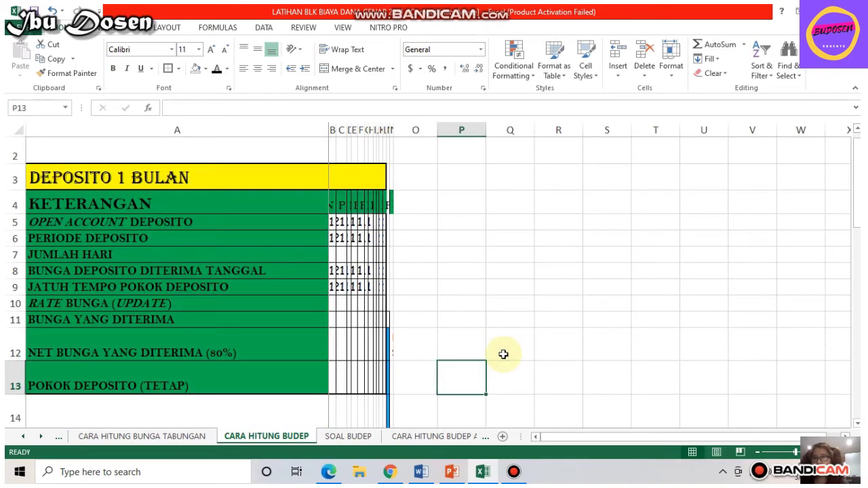
pyautogui.press('Left')
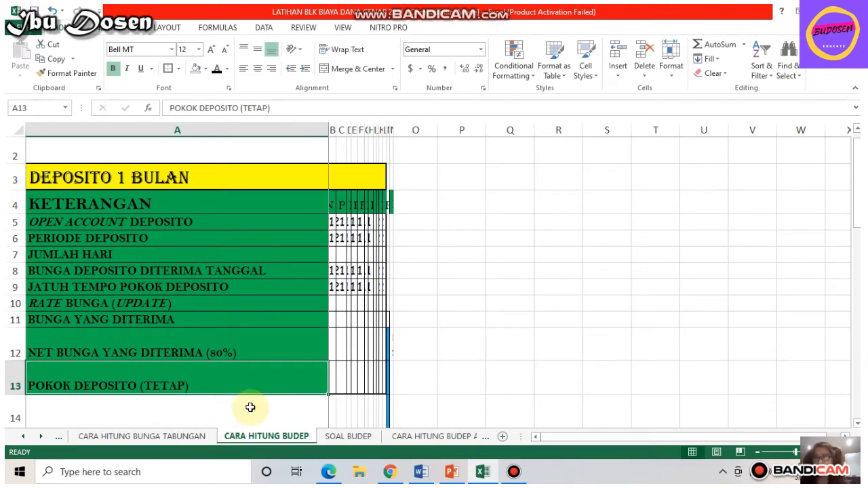
# Step: Compare the row layout of the DEPOSITO 3 BULAN table with that of the DEPOSITO 1 BULAN table
pyautogui.click(500, 273)
pyautogui.press('Down')
pyautogui.press('Down')
pyautogui.press('Down')
pyautogui.press('Down')
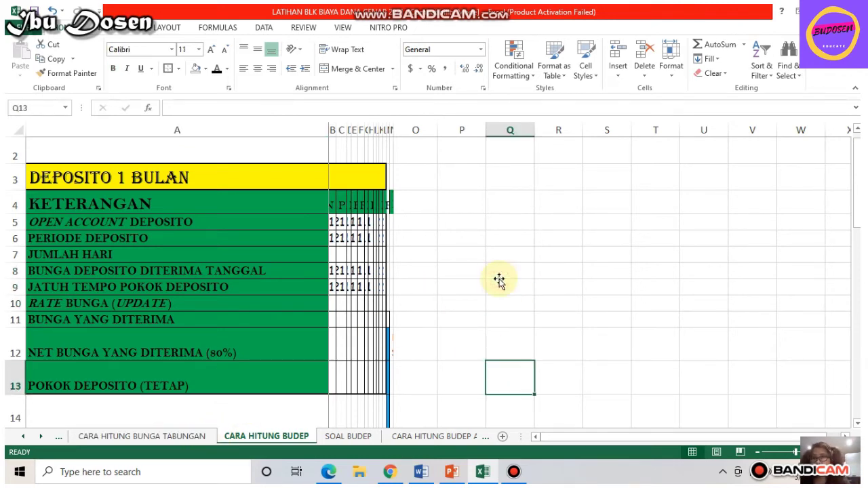
pyautogui.press('Down')
pyautogui.press('Down')
pyautogui.press('Down')
pyautogui.press('Down')
pyautogui.press('Down')
pyautogui.press('Down')
pyautogui.press('Down')
pyautogui.press('Down')
pyautogui.press('Down')
pyautogui.press('Down')
pyautogui.press('Down')
pyautogui.press('Down')
pyautogui.press('Down')
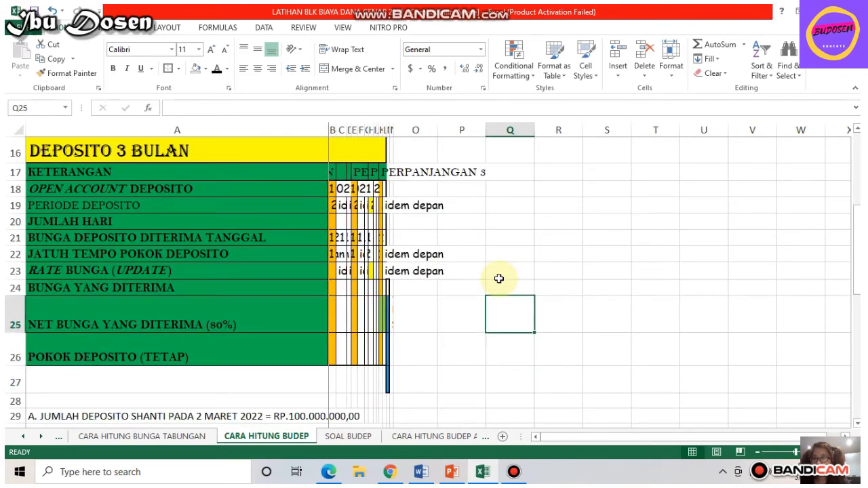
pyautogui.press('Up')
pyautogui.press('Up')
pyautogui.press('Up')
pyautogui.press('Up')
pyautogui.press('Up')
pyautogui.press('Up')
pyautogui.press('Up')
pyautogui.press('Up')
pyautogui.press('Up')
pyautogui.press('Up')
pyautogui.press('Up')
pyautogui.press('Up')
pyautogui.press('Up')
pyautogui.press('Up')
pyautogui.press('Up')
pyautogui.press('Up')
pyautogui.press('Up')
pyautogui.press('Up')
pyautogui.press('Up')
pyautogui.press('Up')
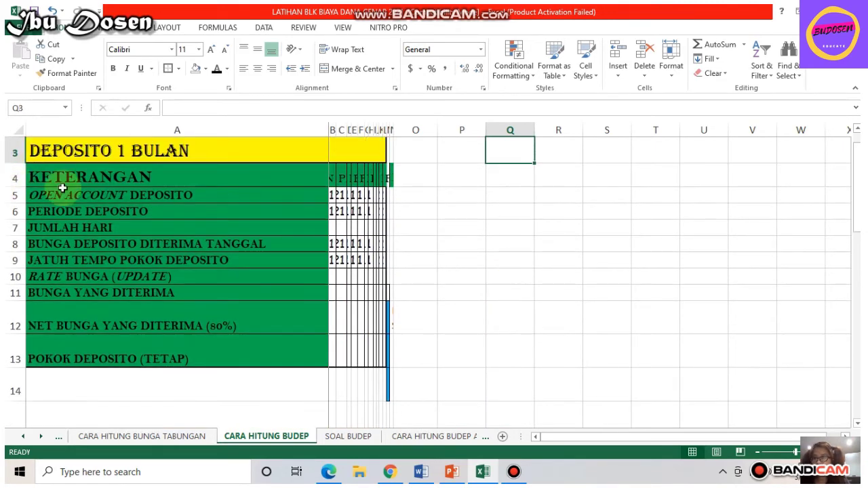
pyautogui.press('Down')
pyautogui.press('Down')
pyautogui.press('Down')
pyautogui.press('Down')
pyautogui.press('Down')
pyautogui.press('Down')
pyautogui.press('Down')
pyautogui.press('Down')
pyautogui.press('Down')
pyautogui.press('Down')
pyautogui.press('Down')
pyautogui.press('Down')
pyautogui.press('Down')
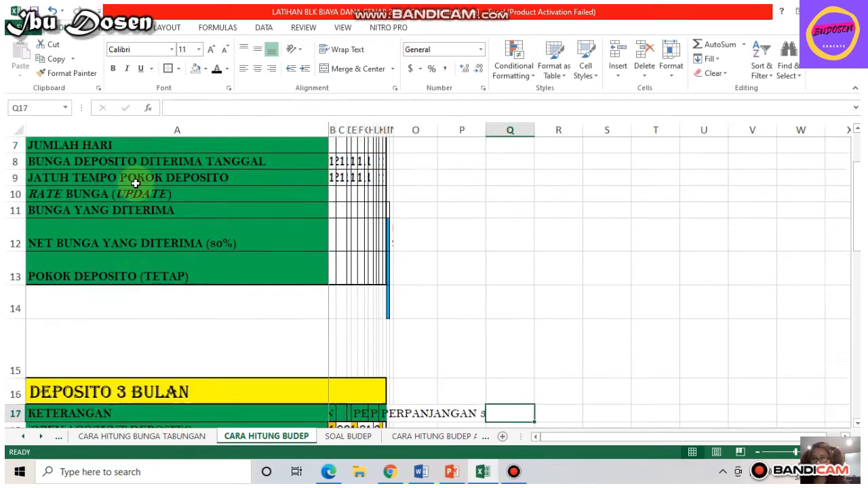
# Step: Review the row labels of the DEPOSITO 1 BULAN table again, from the heading down to POKOK DEPOSITO (TETAP)
pyautogui.press('Down')
pyautogui.press('Down')
pyautogui.press('Down')
pyautogui.press('Down')
pyautogui.click(496, 267)
pyautogui.press('Up')
pyautogui.press('Up')
pyautogui.press('Up')
pyautogui.press('Up')
pyautogui.press('Up')
pyautogui.press('Up')
pyautogui.press('Up')
pyautogui.press('Up')
pyautogui.press('Up')
pyautogui.press('Up')
pyautogui.press('Up')
pyautogui.press('Up')
pyautogui.press('Up')
pyautogui.press('Up')
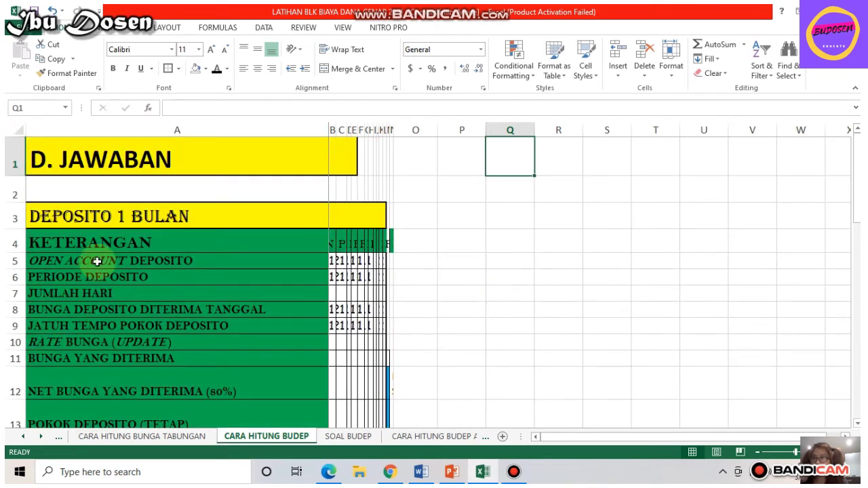
pyautogui.click(107, 260)
pyautogui.press('Down')
pyautogui.press('Down')
pyautogui.press('Down')
pyautogui.press('Down')
pyautogui.press('Down')
pyautogui.press('Down')
pyautogui.press('Down')
pyautogui.press('Down')
pyautogui.press('Down')
pyautogui.press('Down')
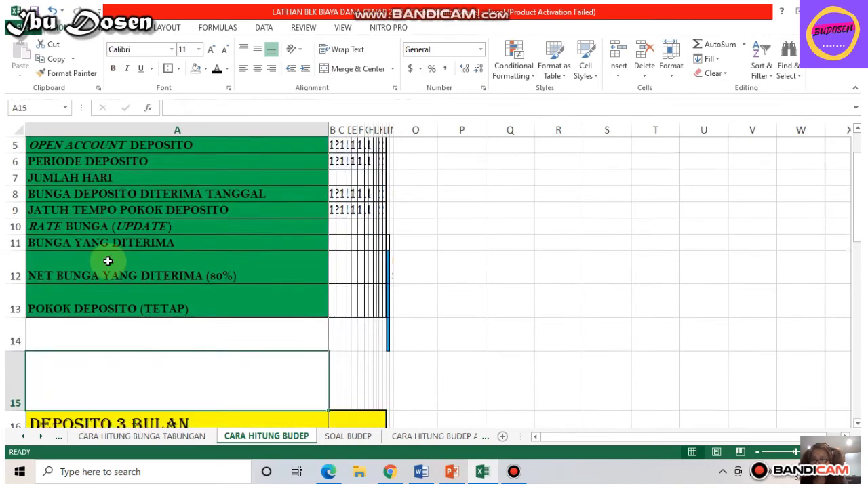
# Step: Examine the row labels of the DEPOSITO 3 BULAN table one by one, down to POKOK DEPOSITO (TETAP)
pyautogui.press('Down')
pyautogui.press('Down')
pyautogui.press('Down')
pyautogui.press('Down')
pyautogui.press('Down')
pyautogui.press('Down')
pyautogui.press('Up')
pyautogui.press('Up')
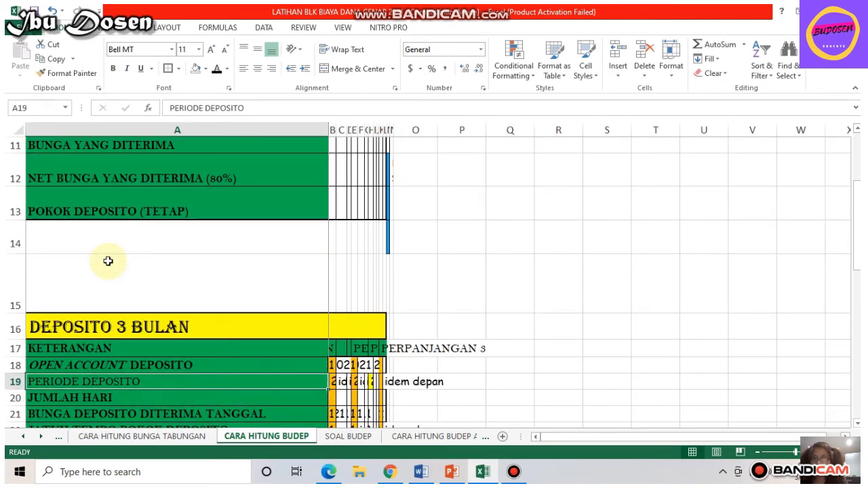
pyautogui.press('Down')
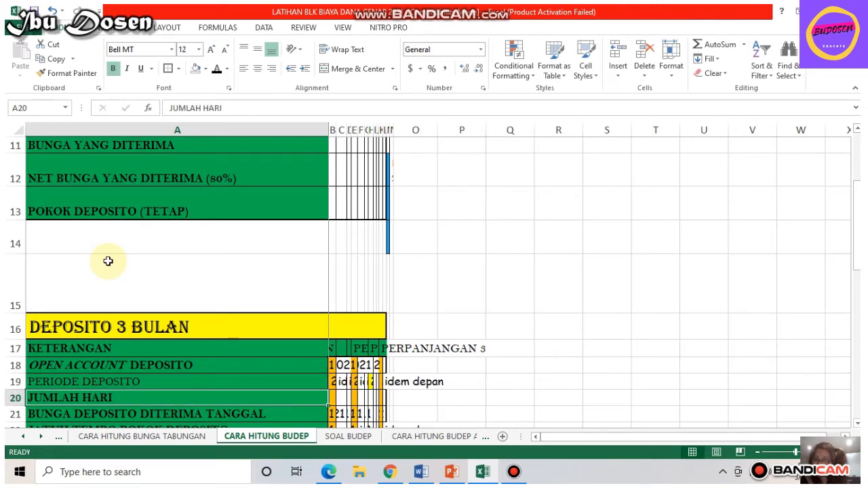
pyautogui.press('Down')
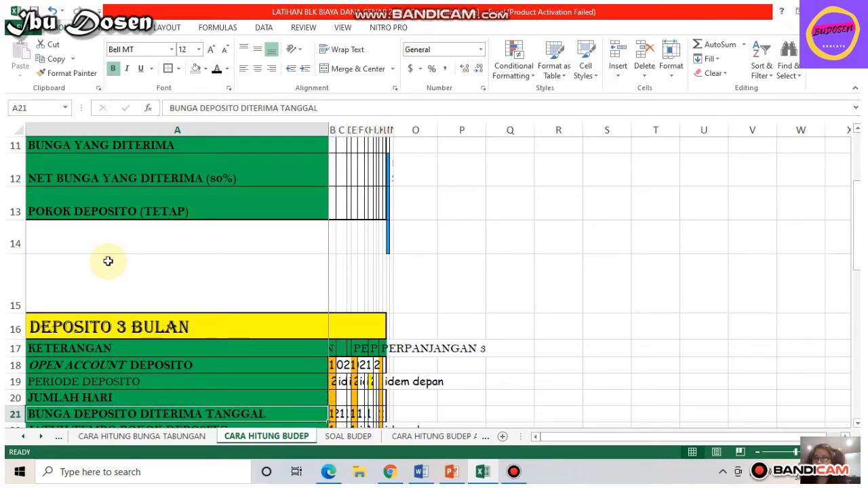
pyautogui.press('Down')
pyautogui.press('Up')
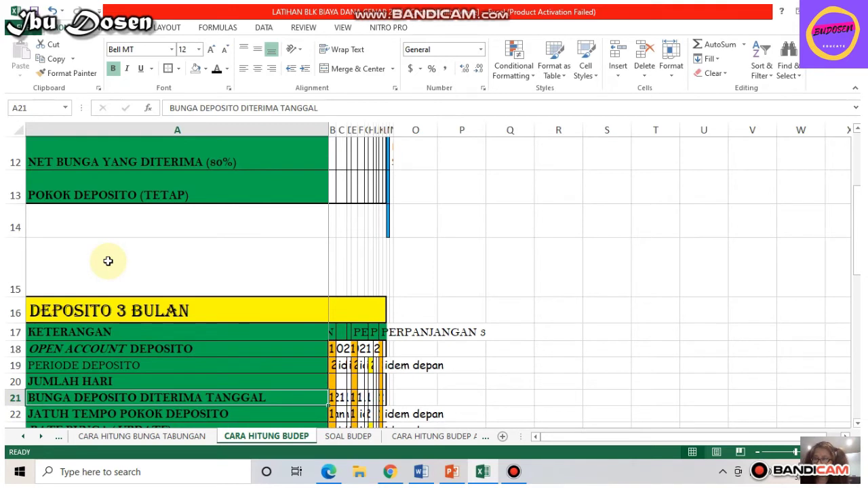
pyautogui.press('Down')
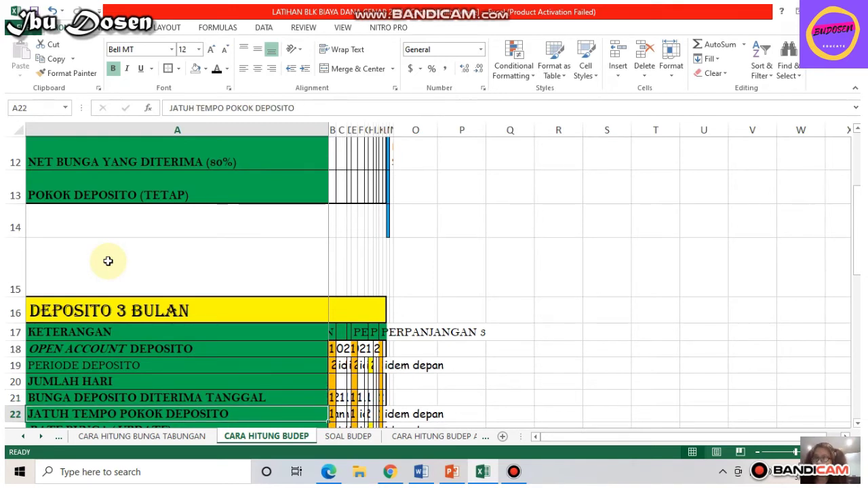
pyautogui.press('Down')
pyautogui.press('Down')
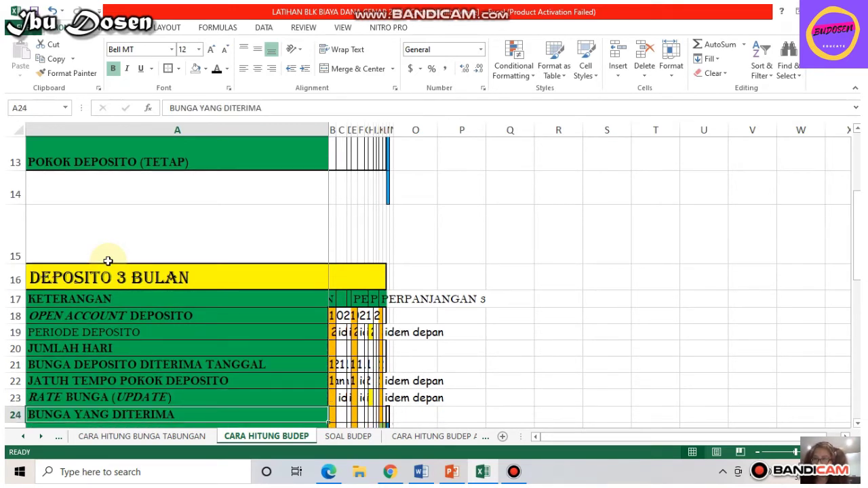
pyautogui.press('Down')
pyautogui.press('Down')
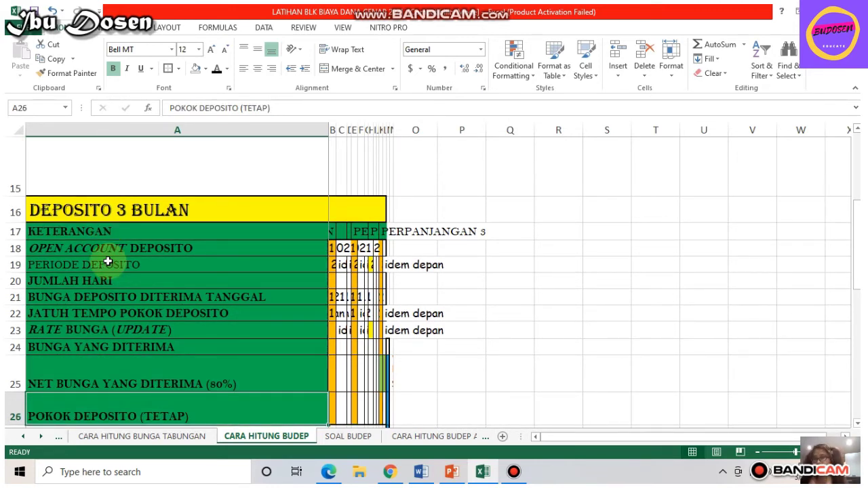
pyautogui.press('Down')
pyautogui.press('Up')
pyautogui.press('Up')
pyautogui.press('Down')
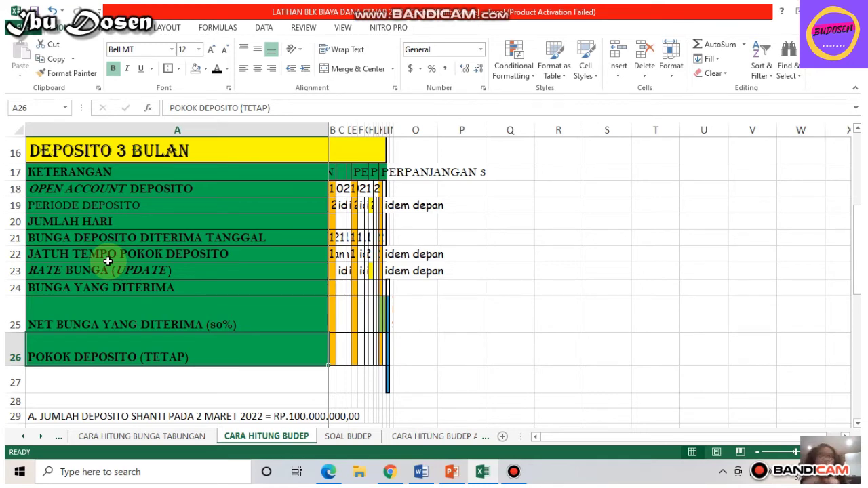
# Step: Widen column B so the PENEMPATAN values of the DEPOSITO 1 BULAN table are fully readable
pyautogui.press('Up')
pyautogui.press('Up')
pyautogui.press('Up')
pyautogui.press('Up')
pyautogui.press('Up')
pyautogui.press('Up')
pyautogui.press('Up')
pyautogui.press('Up')
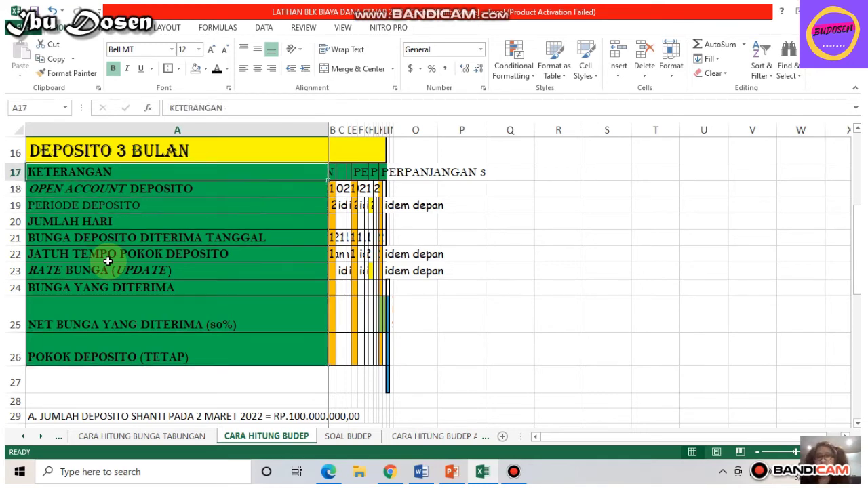
pyautogui.press('Up')
pyautogui.press('Up')
pyautogui.press('Up')
pyautogui.press('Up')
pyautogui.press('Up')
pyautogui.press('Up')
pyautogui.press('Up')
pyautogui.press('Up')
pyautogui.press('Up')
pyautogui.press('Up')
pyautogui.press('Up')
pyautogui.press('Up')
pyautogui.press('Up')
pyautogui.press('Up')
pyautogui.press('Up')
pyautogui.press('Up')
pyautogui.press('Up')
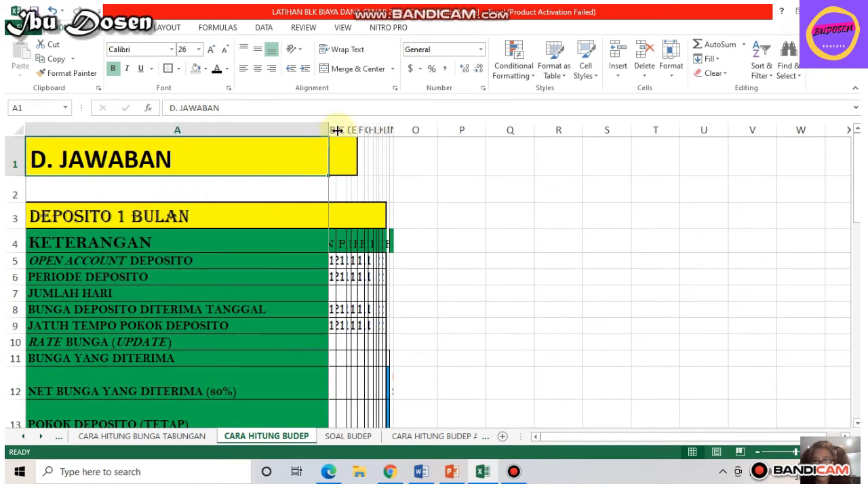
pyautogui.moveTo(336, 130); pyautogui.dragTo(428, 130)
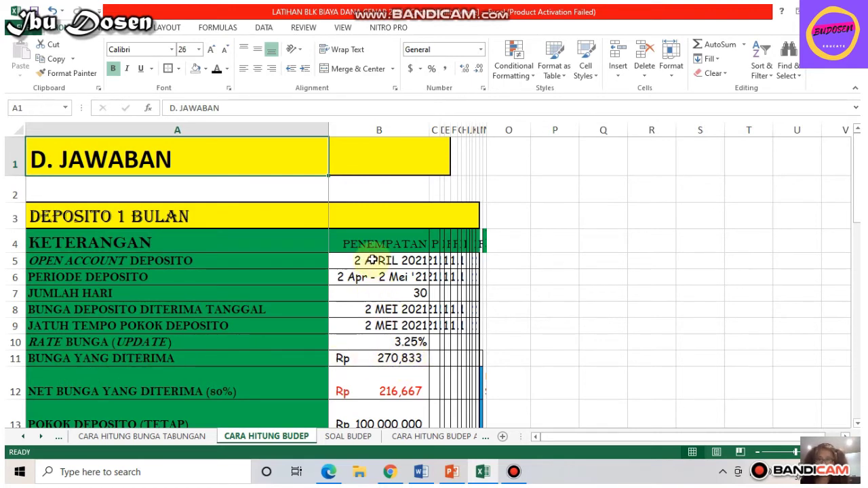
# Step: Try adding an asterisk after the RATE BUNGA (UPDATE) label in row 10, and undo it
pyautogui.click(390, 342)
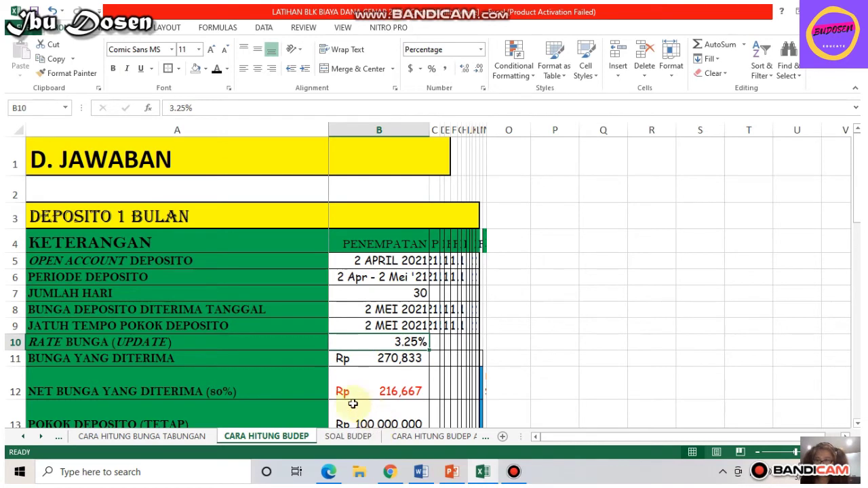
pyautogui.click(95, 340)
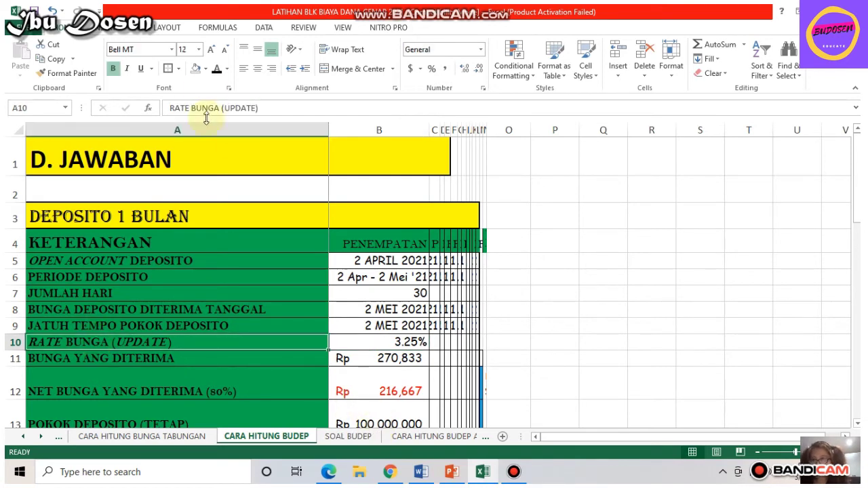
pyautogui.click(205, 69)
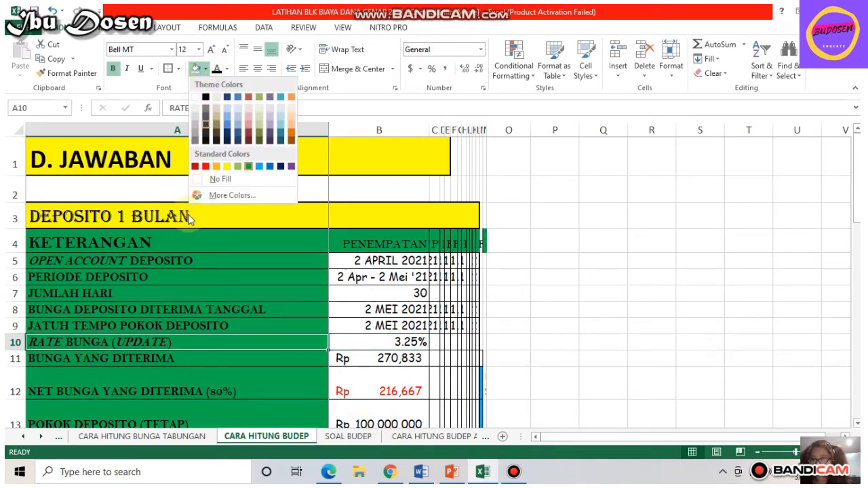
pyautogui.click(185, 339)
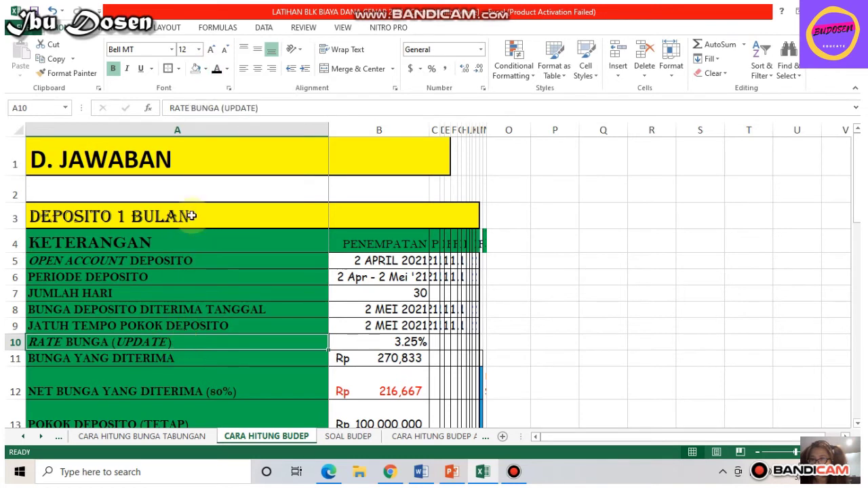
pyautogui.click(273, 109)
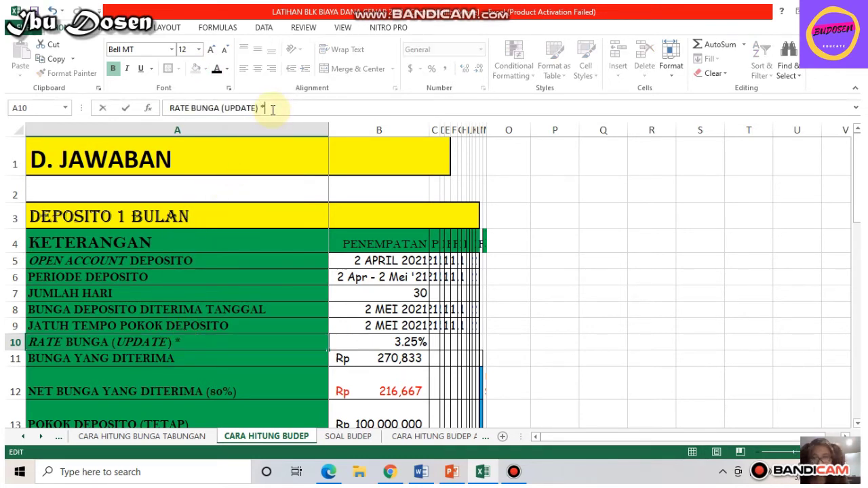
pyautogui.write('*')
pyautogui.press('Return')
pyautogui.press('Up')
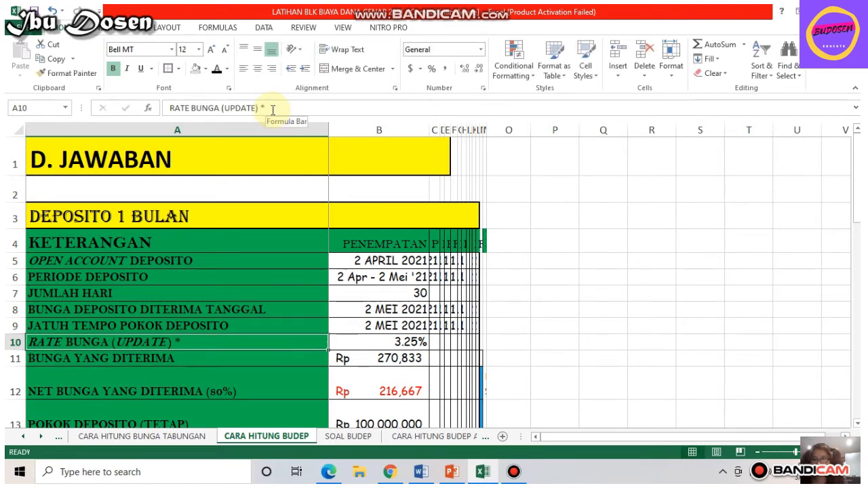
pyautogui.hotkey('ctrl', 'z')
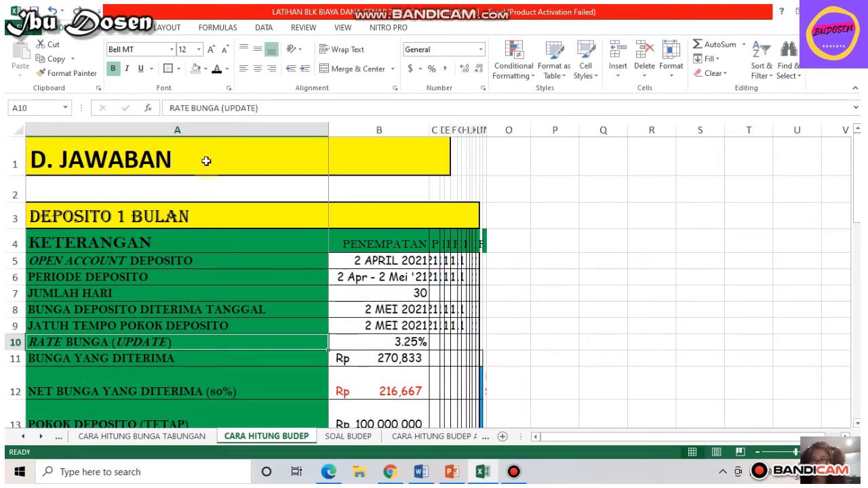
# Step: Add an asterisk after the BUNGA YANG DITERIMA label in the DEPOSITO 1 BULAN table
pyautogui.press('Down')
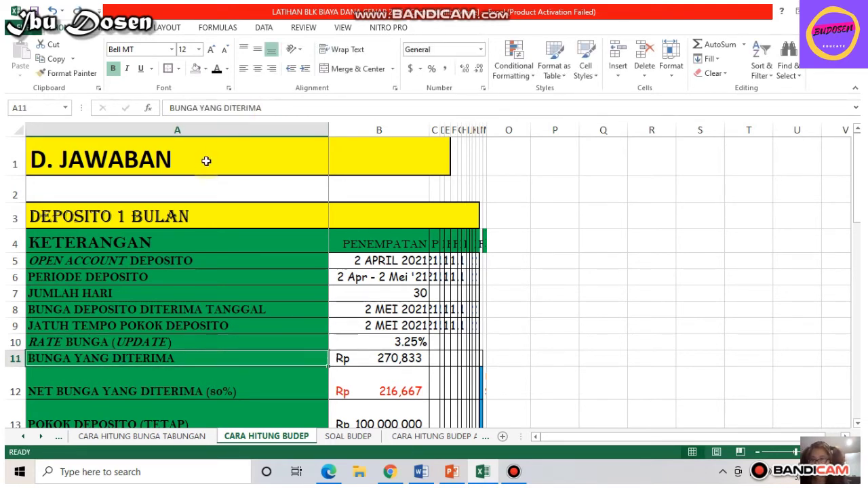
pyautogui.click(268, 108)
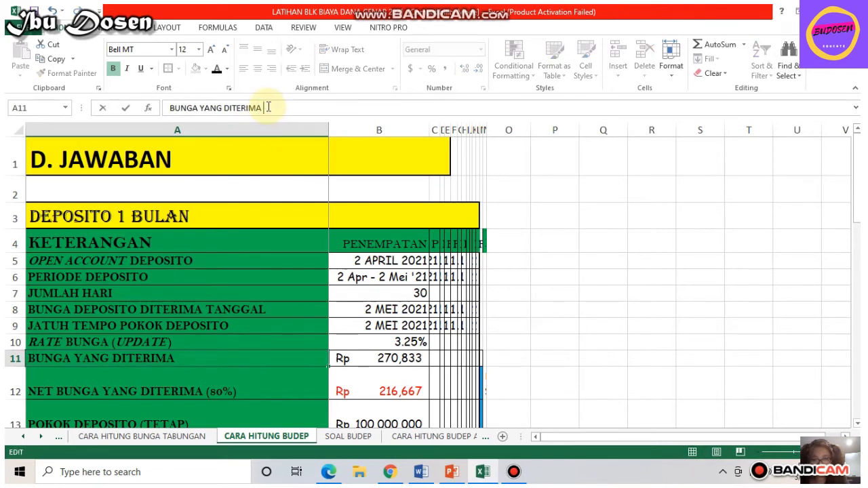
pyautogui.write('*')
pyautogui.press('Return')
pyautogui.press('Up')
# Step: Compare the BUNGA YANG DITERIMA formula in cell B11 with the RUMUS section on the SOAL BUDEP sheet
pyautogui.press('Right')
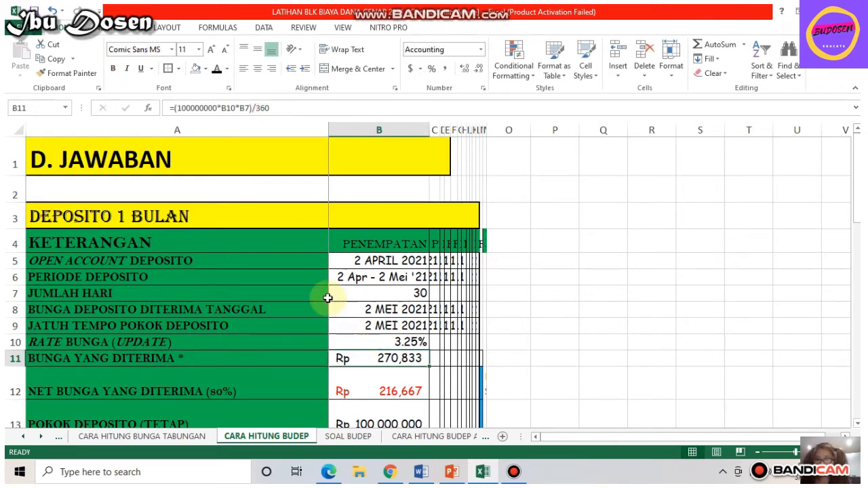
pyautogui.click(351, 436)
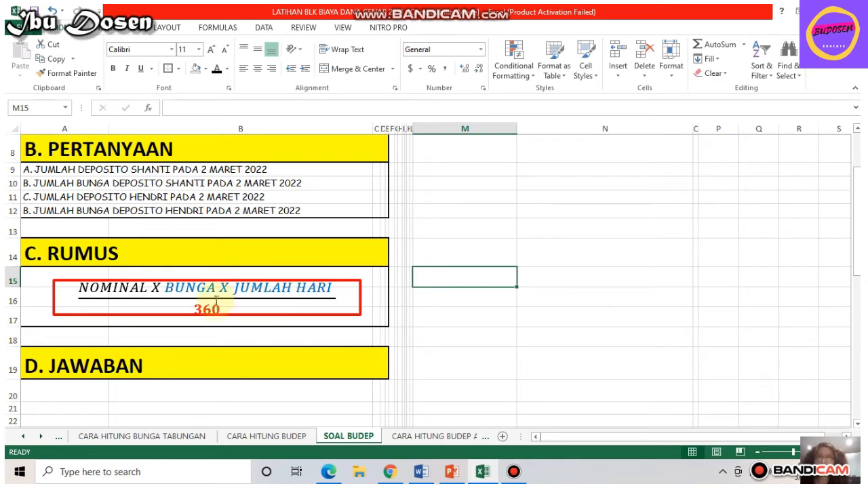
pyautogui.click(264, 439)
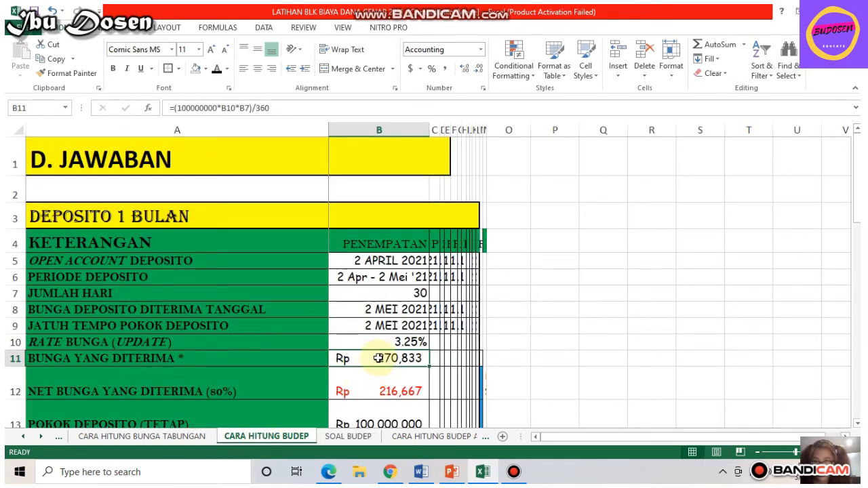
# Step: Examine the terms of the interest formula in B11 and the rate and day-count cells it references
pyautogui.click(170, 110)
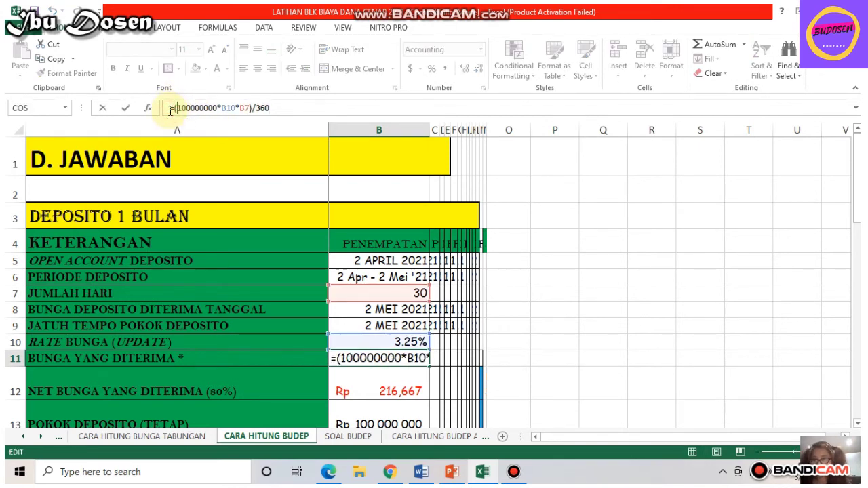
pyautogui.press('Right')
pyautogui.press('Right')
pyautogui.press('Right')
pyautogui.press('Right')
pyautogui.press('Right')
pyautogui.press('Right')
pyautogui.press('Right')
pyautogui.press('Right')
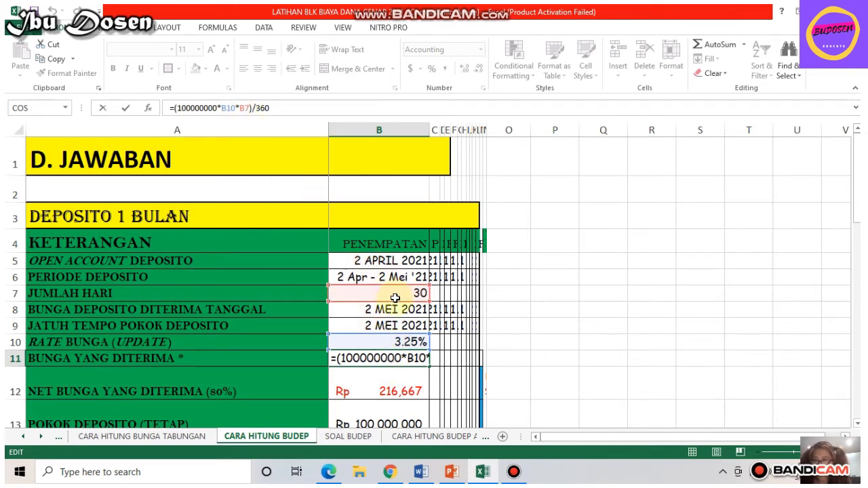
pyautogui.click(228, 106)
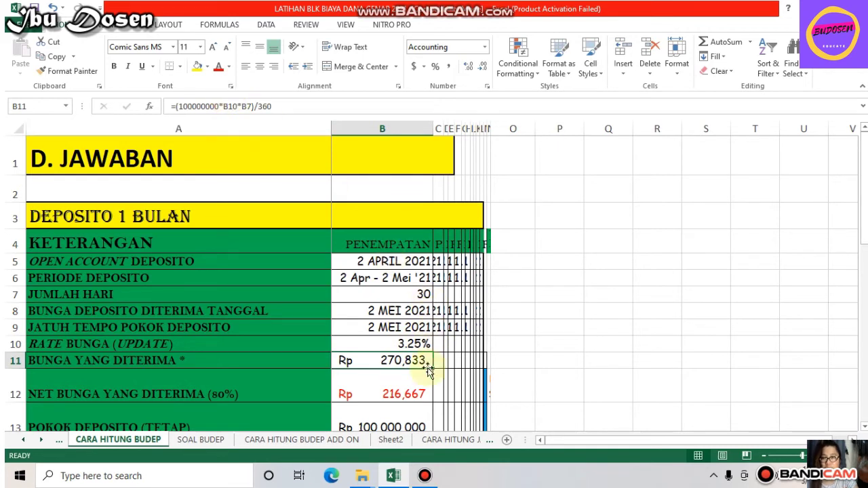
# Step: Inspect the NET BUNGA YANG DITERIMA (80%) formula in B12 alongside the gross interest in B11
pyautogui.click(424, 394)
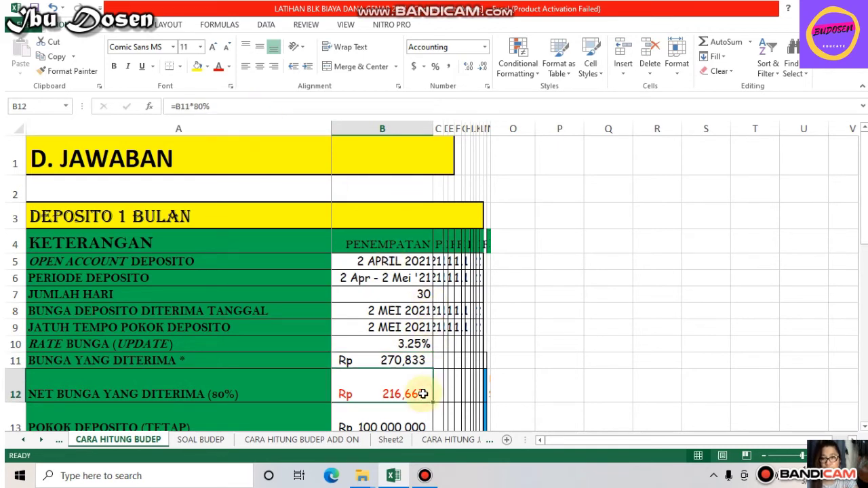
pyautogui.click(418, 358)
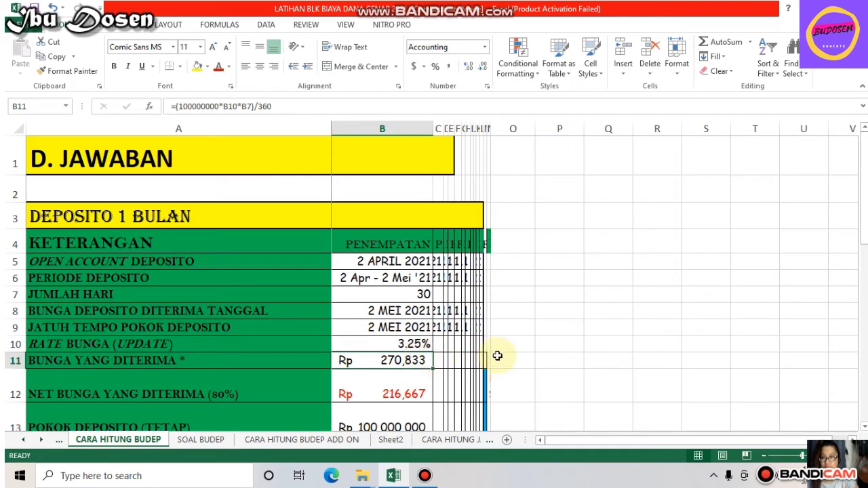
pyautogui.press('Down')
pyautogui.press('Left')
pyautogui.press('Right')
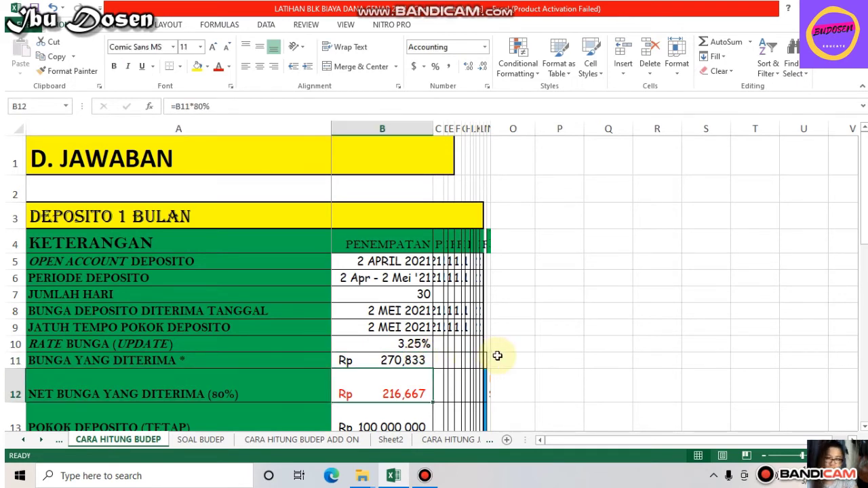
pyautogui.press('Up')
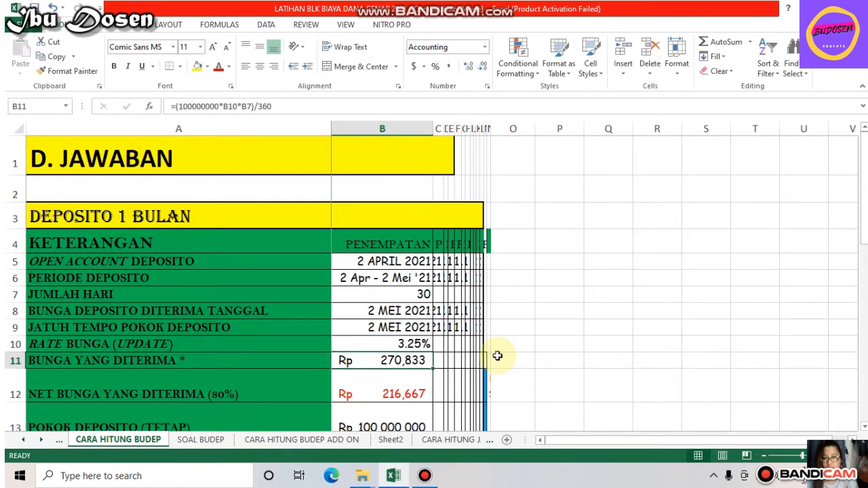
pyautogui.press('Down')
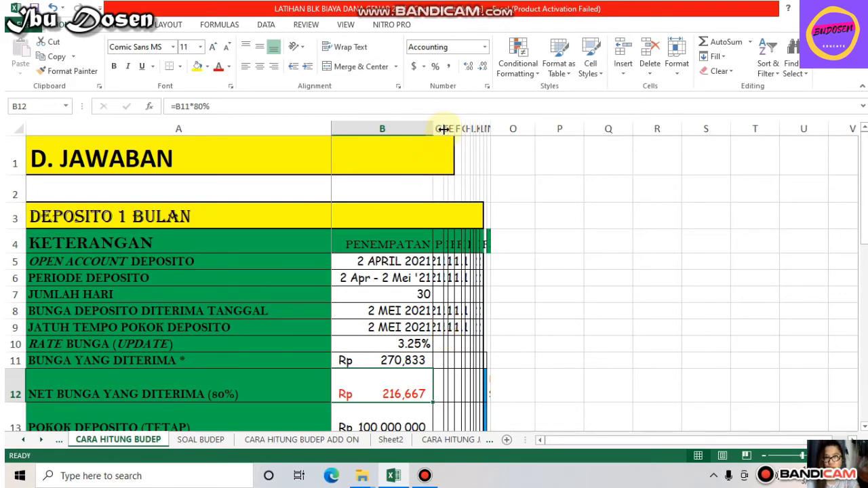
# Step: Examine the dates, day count, rate and interest rows in the PENEMPATAN column of the DEPOSITO 3 BULAN table
pyautogui.click(385, 293)
pyautogui.press('Down')
pyautogui.press('Down')
pyautogui.press('Down')
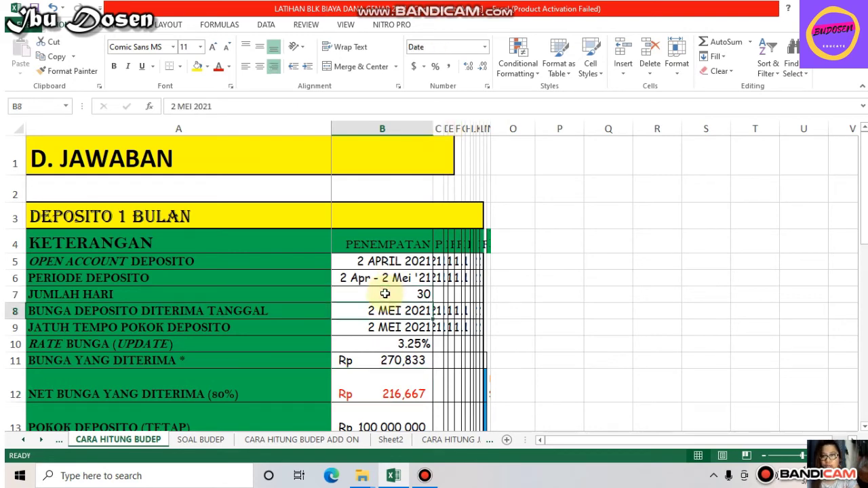
pyautogui.press('Down')
pyautogui.press('Down')
pyautogui.press('Down')
pyautogui.press('Down')
pyautogui.press('Down')
pyautogui.press('Down')
pyautogui.press('Down')
pyautogui.press('Down')
pyautogui.press('Down')
pyautogui.press('Down')
pyautogui.press('Down')
pyautogui.press('Down')
pyautogui.press('Down')
pyautogui.press('Down')
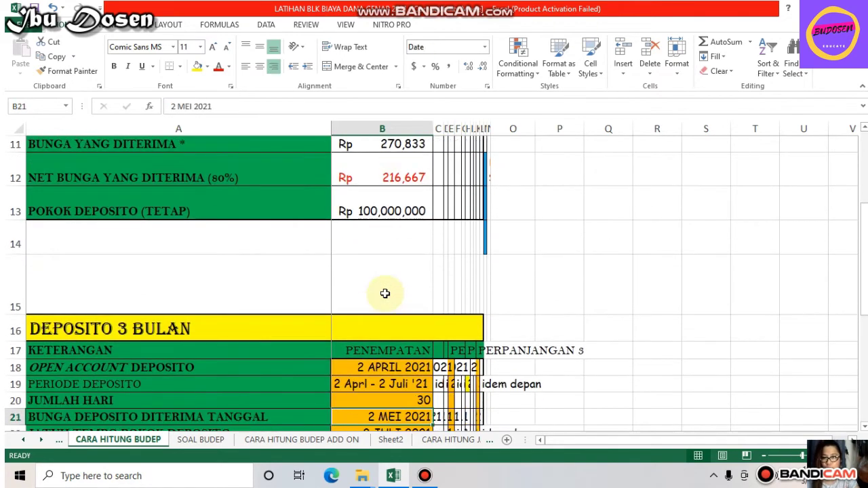
pyautogui.press('Down')
pyautogui.press('Down')
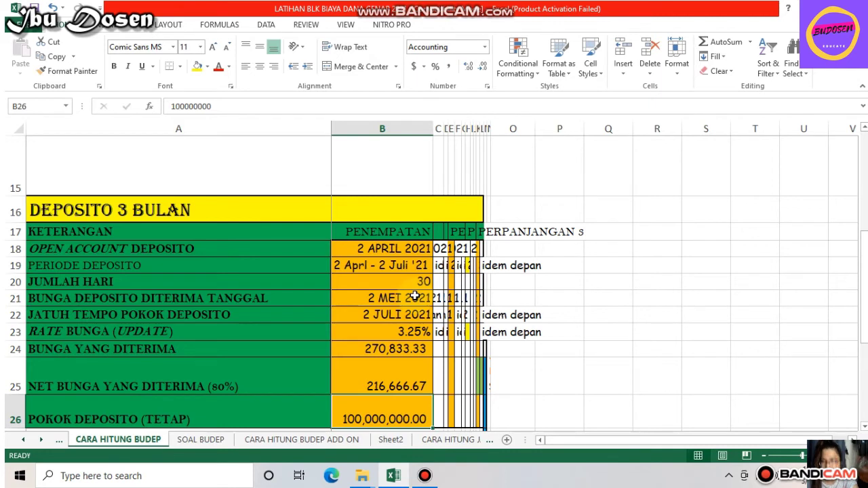
# Step: Extend the JUMLAH HARI label in the DEPOSITO 3 BULAN table to read "JUMLAH HARI bunga"
pyautogui.click(152, 282)
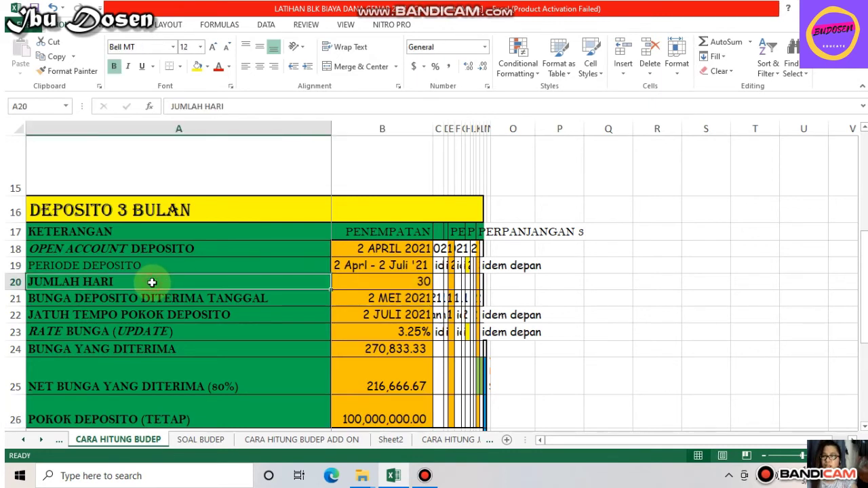
pyautogui.click(257, 107)
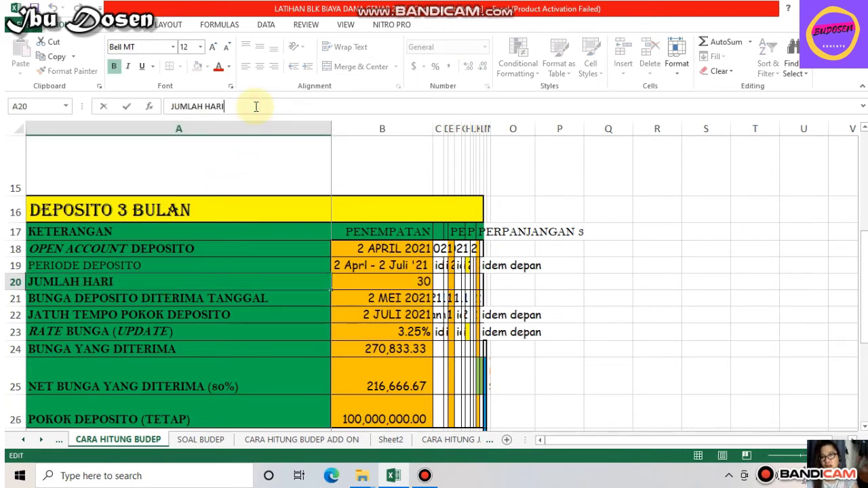
pyautogui.write('bunga')
pyautogui.press('Return')
pyautogui.press('Up')
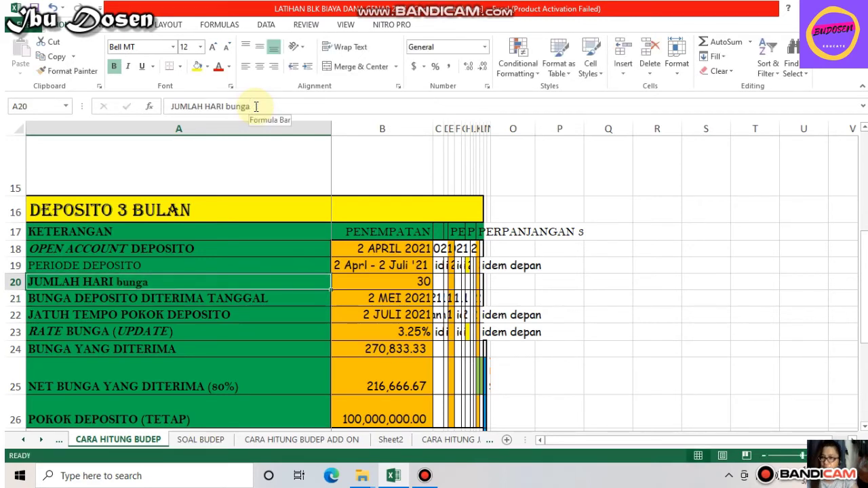
# Step: Inspect the PENEMPATAN day count, interest receipt date and BUNGA YANG DITERIMA formula in the DEPOSITO 3 BULAN table
pyautogui.press('Right')
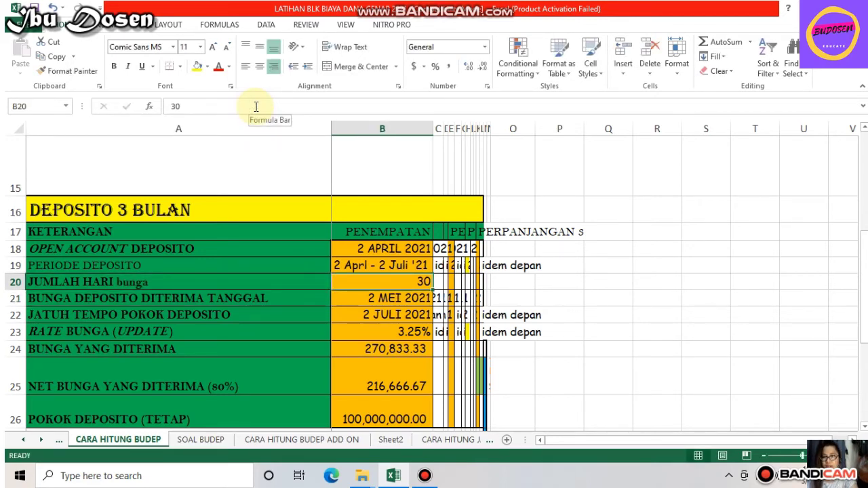
pyautogui.press('Down')
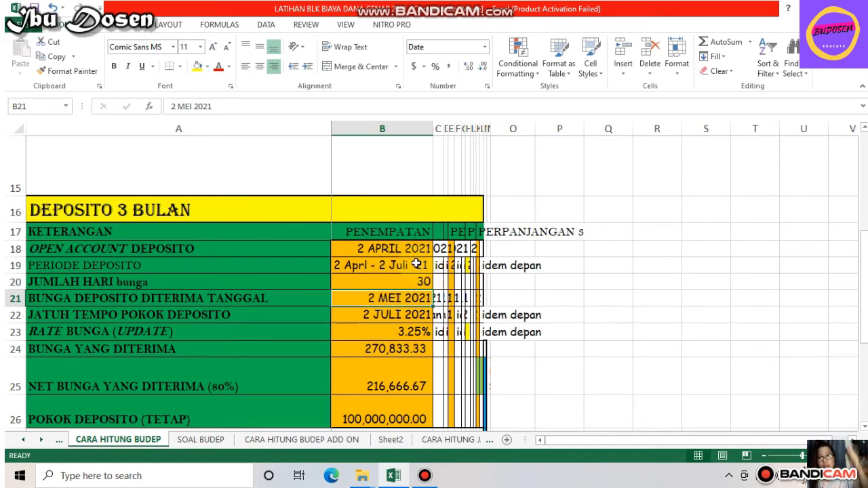
pyautogui.click(400, 348)
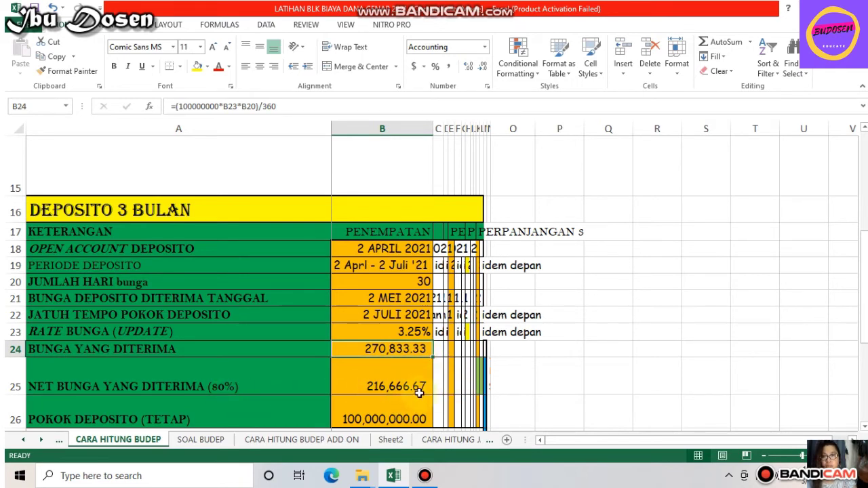
# Step: AutoFit column C to reveal PERPANJANGAN 1 in the DEPOSITO 1 BULAN table and select its heading
pyautogui.click(551, 362)
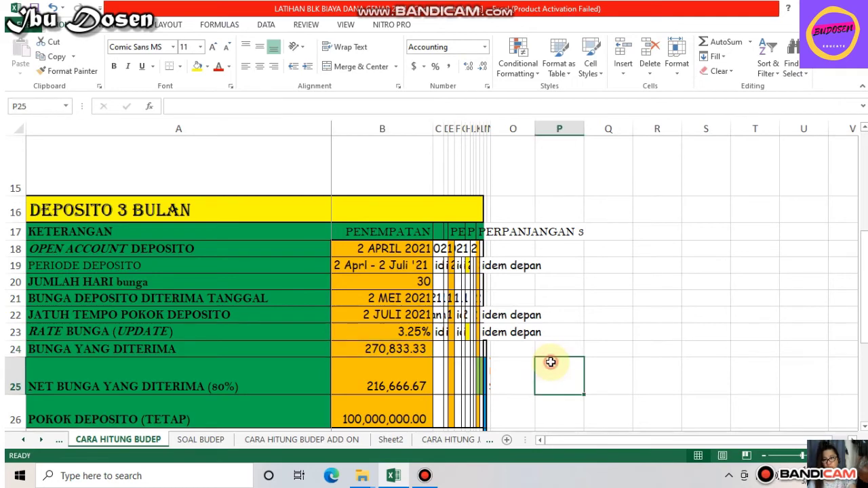
pyautogui.press('Up')
pyautogui.press('Up')
pyautogui.press('Up')
pyautogui.press('Up')
pyautogui.press('Up')
pyautogui.press('Up')
pyautogui.press('Up')
pyautogui.press('Up')
pyautogui.press('Up')
pyautogui.press('Up')
pyautogui.press('Up')
pyautogui.press('Up')
pyautogui.press('Up')
pyautogui.press('Up')
pyautogui.press('Up')
pyautogui.press('Up')
pyautogui.press('Up')
pyautogui.press('Up')
pyautogui.press('Up')
pyautogui.press('Up')
pyautogui.press('Up')
pyautogui.press('Up')
pyautogui.press('Up')
pyautogui.press('Up')
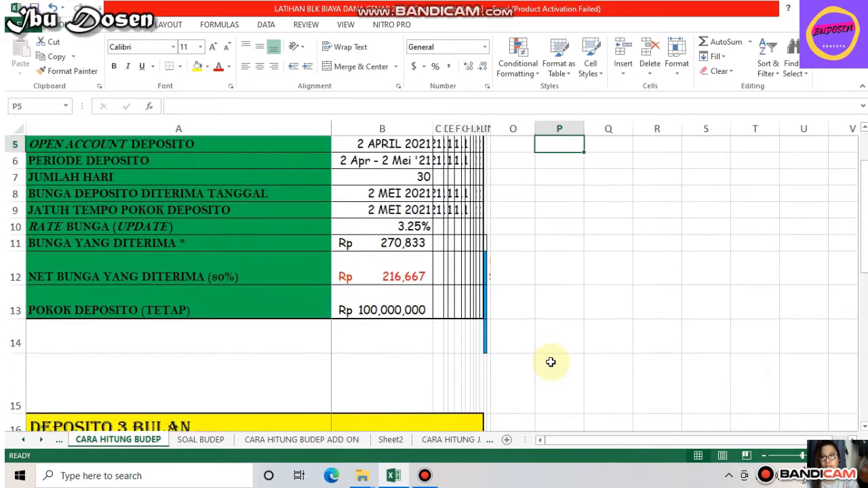
pyautogui.press('Down')
pyautogui.press('Down')
pyautogui.press('Down')
pyautogui.press('Down')
pyautogui.press('Down')
pyautogui.press('Down')
pyautogui.press('Down')
pyautogui.press('Down')
pyautogui.press('Down')
pyautogui.press('Down')
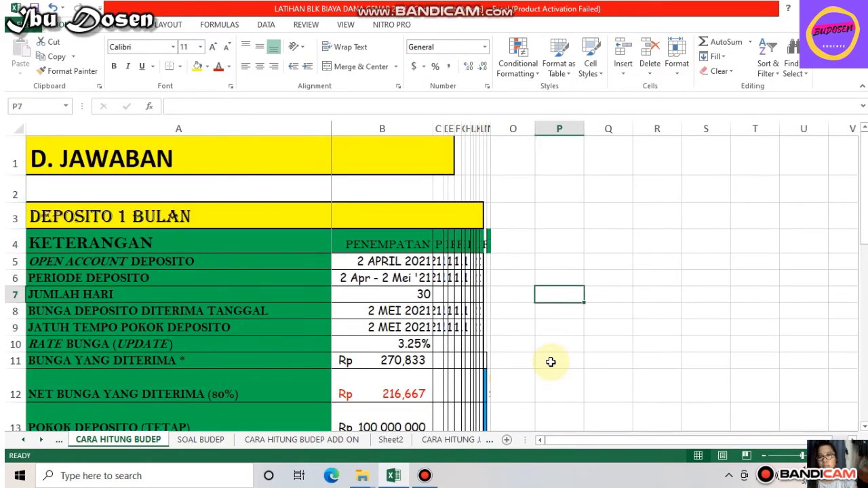
pyautogui.doubleClick(442, 130)
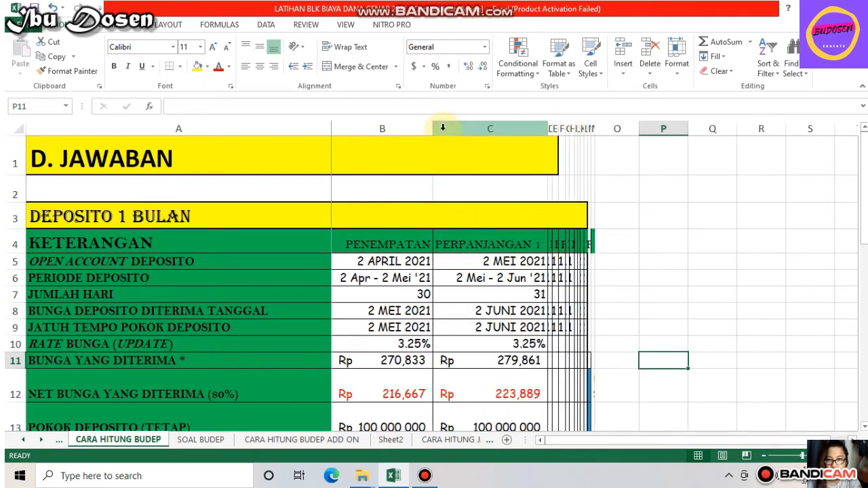
pyautogui.click(458, 241)
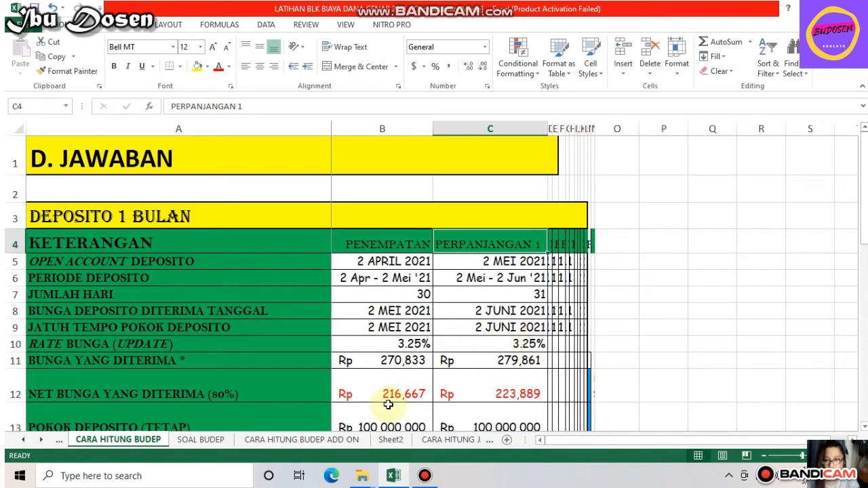
# Step: Check the deposit interest rates on Sheet2, then return to the CARA HITUNG BUDEP sheet
pyautogui.click(392, 442)
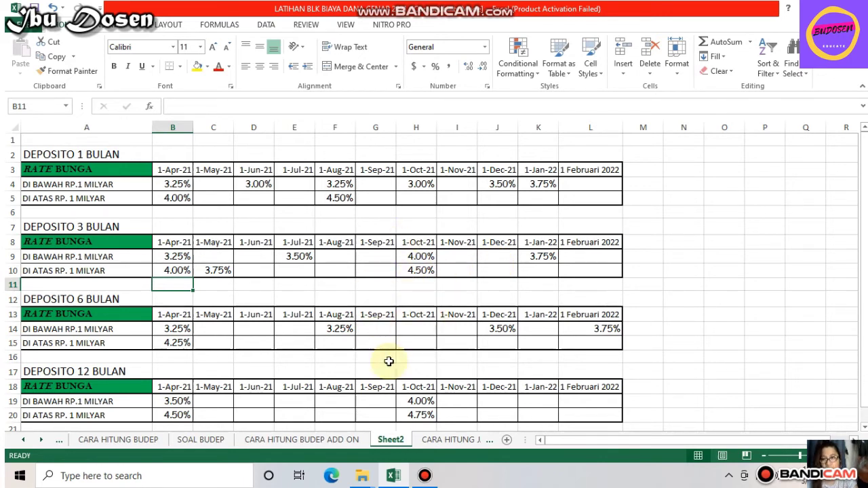
pyautogui.click(332, 441)
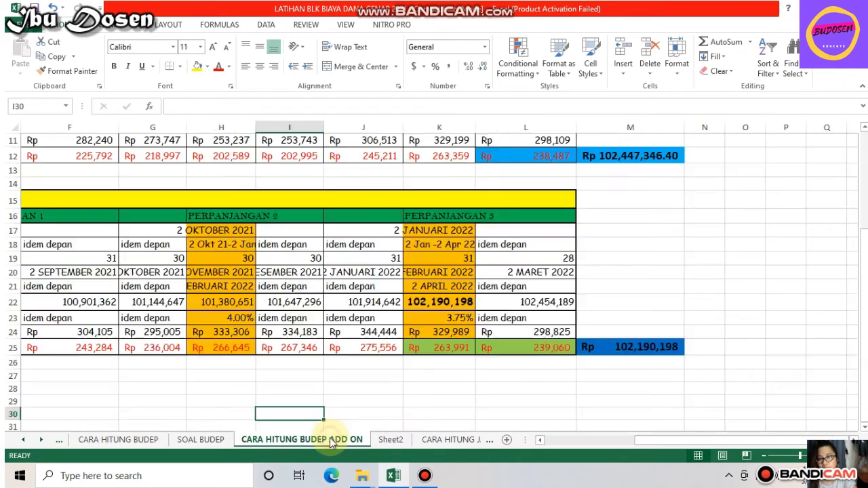
pyautogui.click(215, 440)
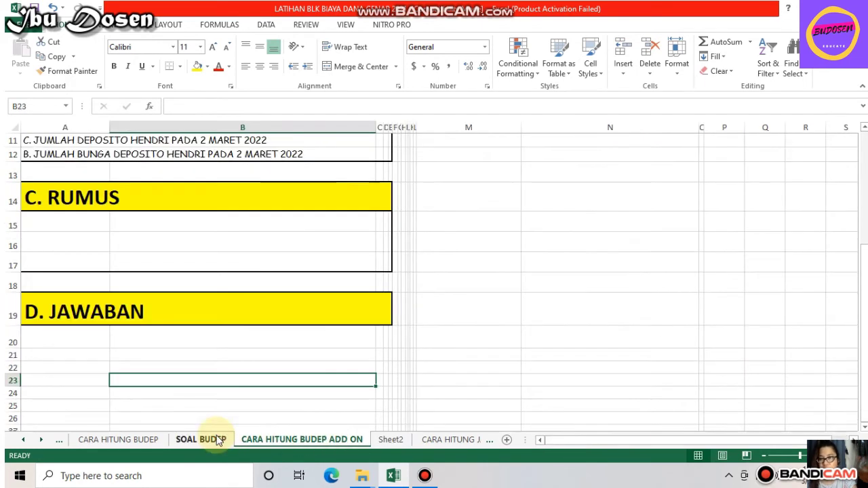
pyautogui.click(154, 439)
pyautogui.click(630, 251)
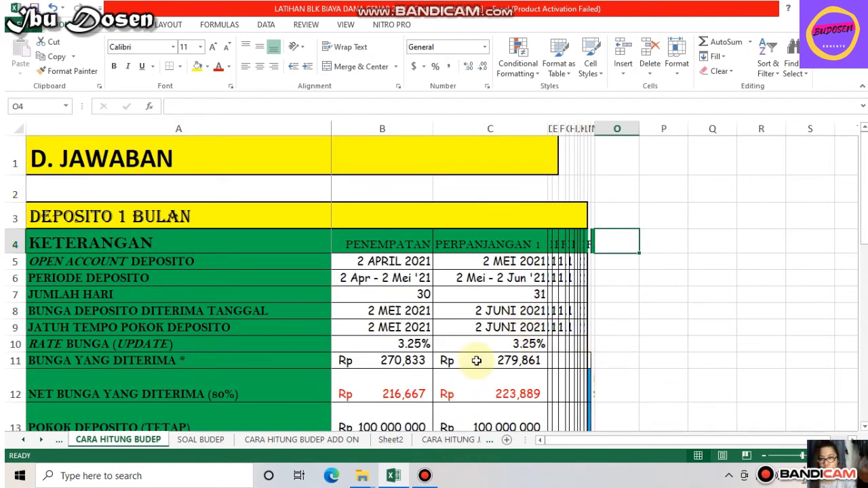
# Step: Inspect the gross interest, net interest and principal cells C11 to C13 for PERPANJANGAN 1
pyautogui.click(513, 360)
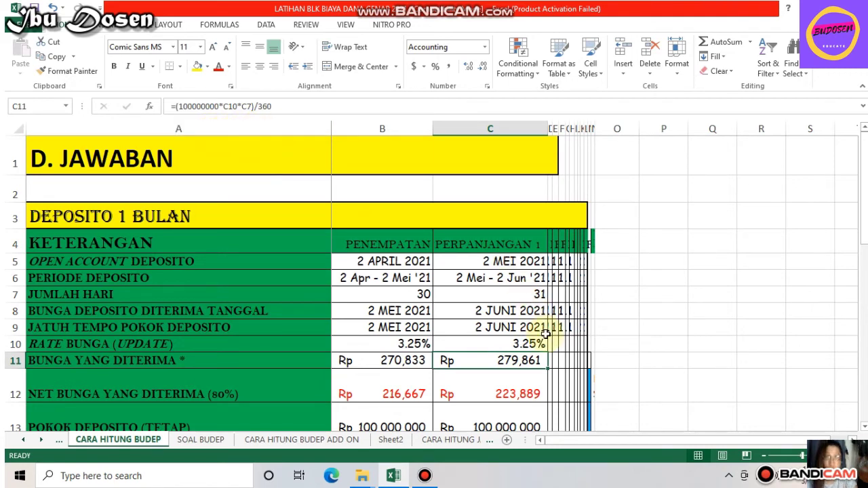
pyautogui.click(528, 391)
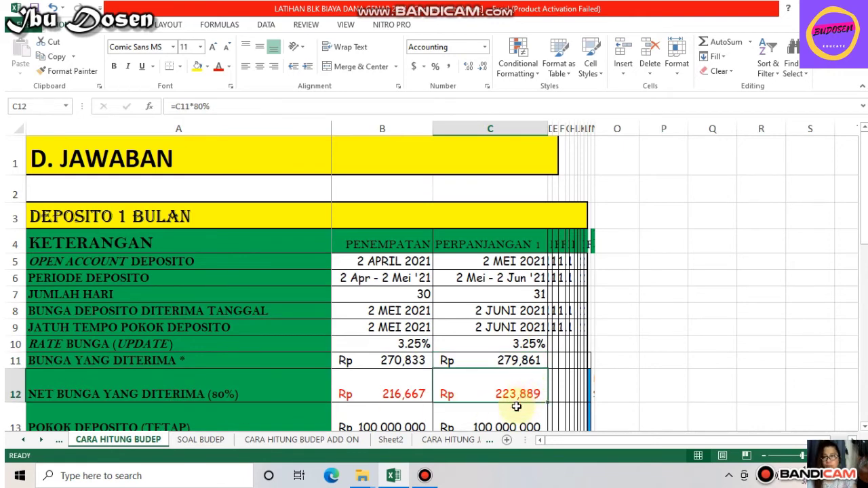
pyautogui.click(516, 410)
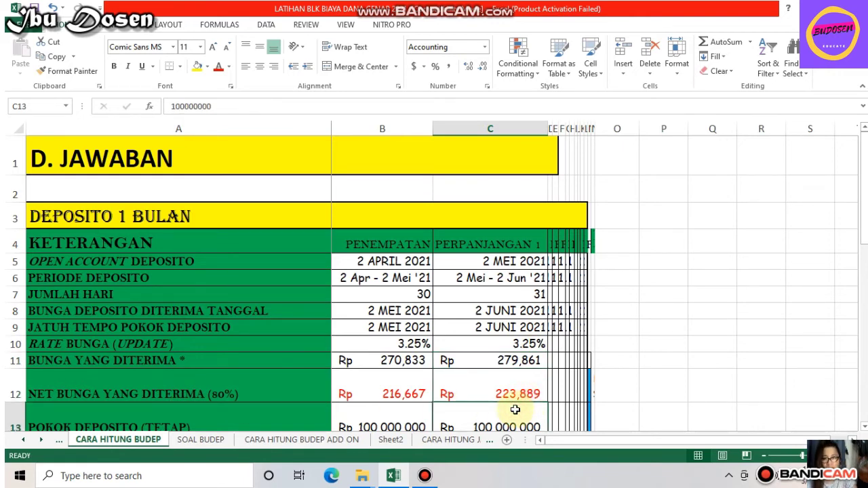
# Step: AutoFit columns D, E and F for PERPANJANGAN 2 to 4, checking the rate and interest formula of PERPANJANGAN 2
pyautogui.doubleClick(553, 131)
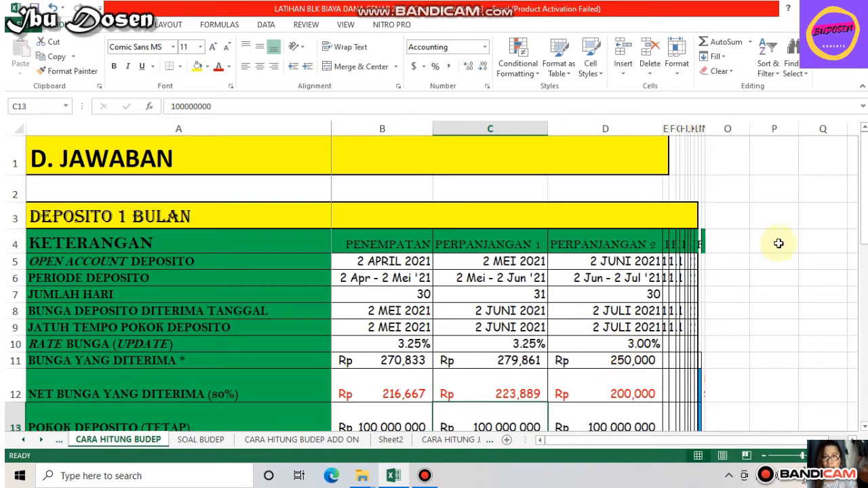
pyautogui.click(622, 345)
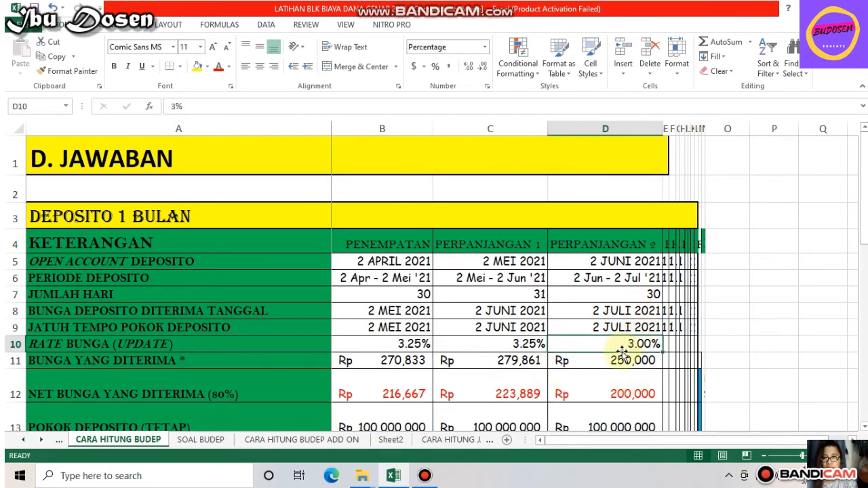
pyautogui.click(619, 358)
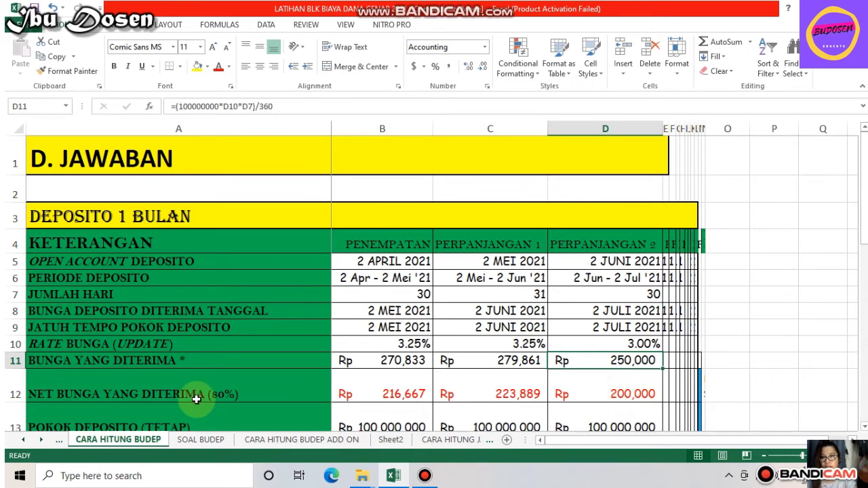
pyautogui.doubleClick(673, 130)
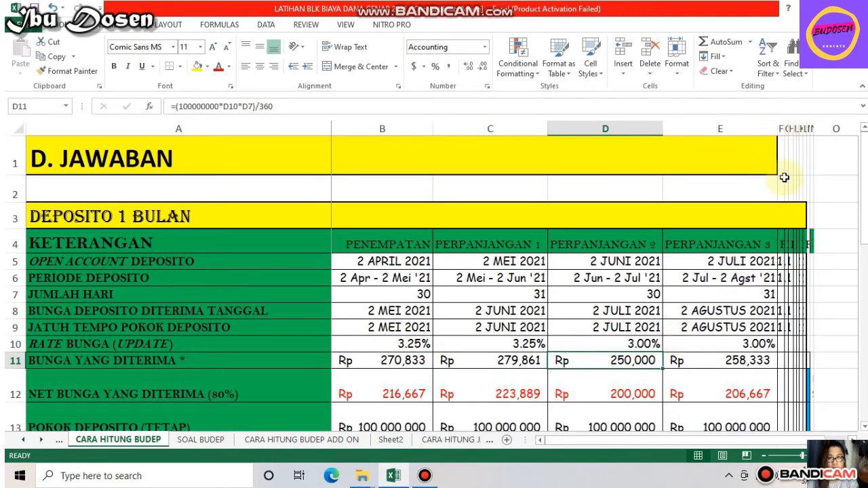
pyautogui.doubleClick(784, 131)
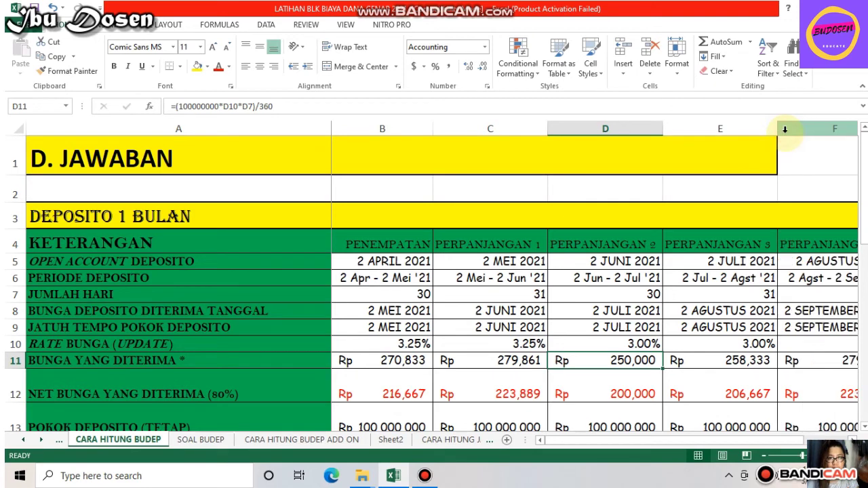
# Step: AutoFit columns G, H, I and J to reveal PERPANJANGAN 5 to 8 in the DEPOSITO 1 BULAN table
pyautogui.click(770, 250)
pyautogui.press('Right')
pyautogui.press('Right')
pyautogui.press('Right')
pyautogui.press('Right')
pyautogui.press('Right')
pyautogui.press('Right')
pyautogui.press('Right')
pyautogui.press('Right')
pyautogui.press('Right')
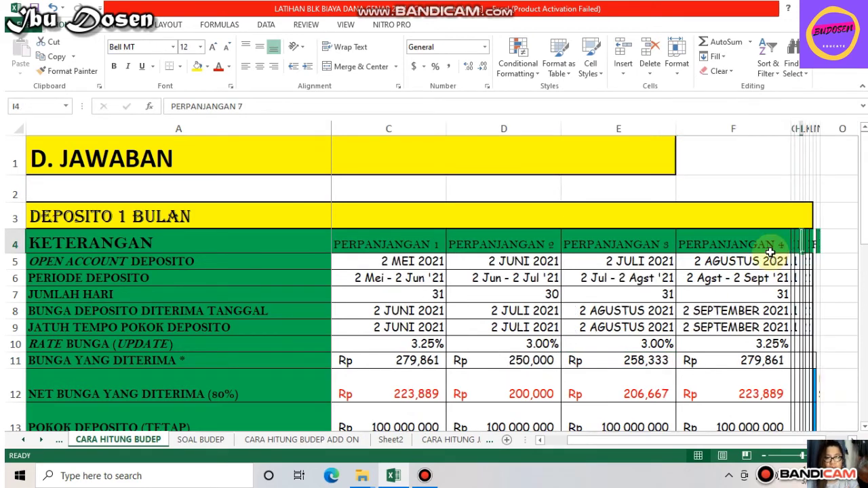
pyautogui.press('Right')
pyautogui.press('Right')
pyautogui.press('Right')
pyautogui.press('Right')
pyautogui.press('Right')
pyautogui.press('Right')
pyautogui.press('Right')
pyautogui.press('Right')
pyautogui.press('Right')
pyautogui.press('Right')
pyautogui.press('Right')
pyautogui.press('Left')
pyautogui.press('Left')
pyautogui.press('Left')
pyautogui.press('Left')
pyautogui.press('Left')
pyautogui.press('Left')
pyautogui.press('Left')
pyautogui.press('Left')
pyautogui.press('Left')
pyautogui.press('Left')
pyautogui.press('Left')
pyautogui.press('Left')
pyautogui.press('Left')
pyautogui.press('Left')
pyautogui.press('Left')
pyautogui.press('Left')
pyautogui.press('Left')
pyautogui.press('Left')
pyautogui.press('Left')
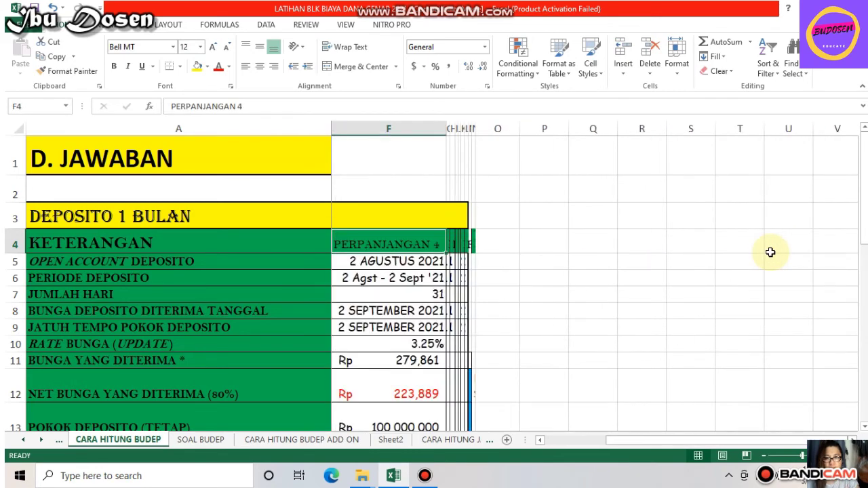
pyautogui.doubleClick(450, 127)
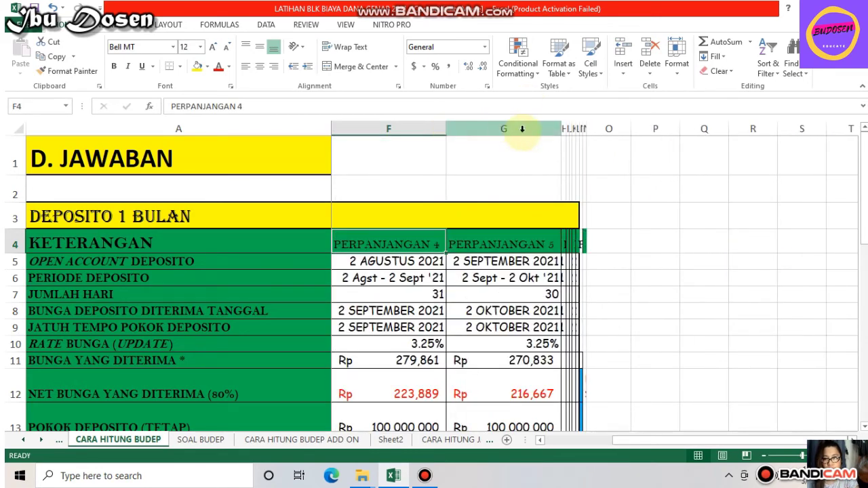
pyautogui.doubleClick(562, 129)
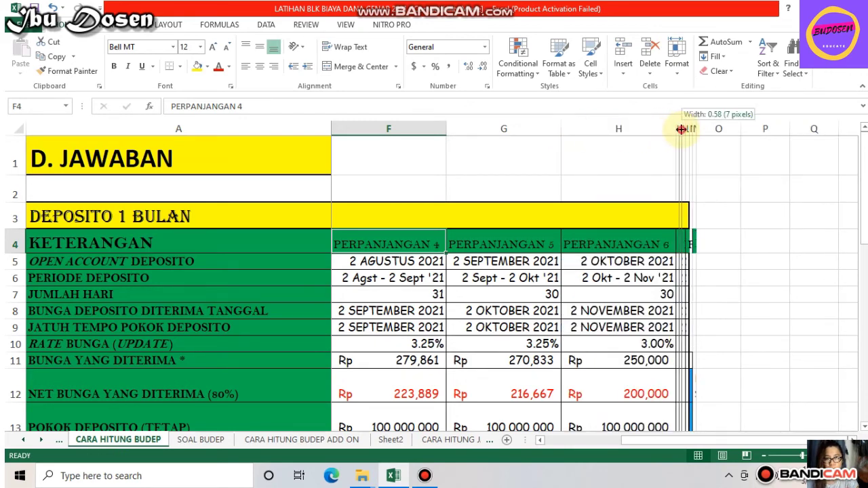
pyautogui.doubleClick(680, 128)
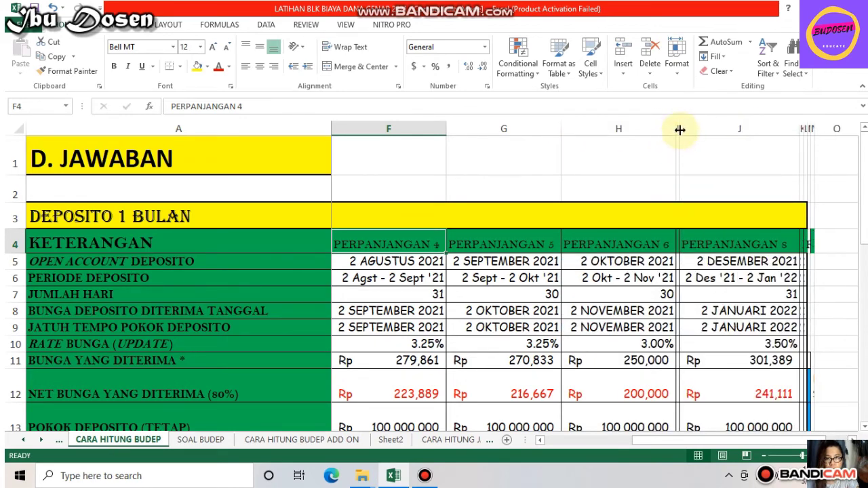
pyautogui.doubleClick(680, 128)
# Step: AutoFit columns K and L to reveal PERPANJANGAN 9 and 10 in the DEPOSITO 1 BULAN table
pyautogui.press('Right')
pyautogui.press('Right')
pyautogui.press('Right')
pyautogui.press('Right')
pyautogui.press('Right')
pyautogui.press('Right')
pyautogui.press('Right')
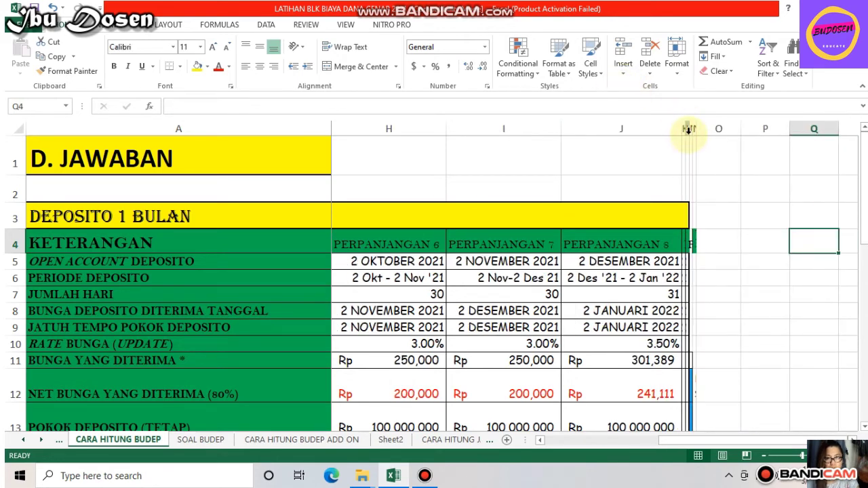
pyautogui.doubleClick(686, 133)
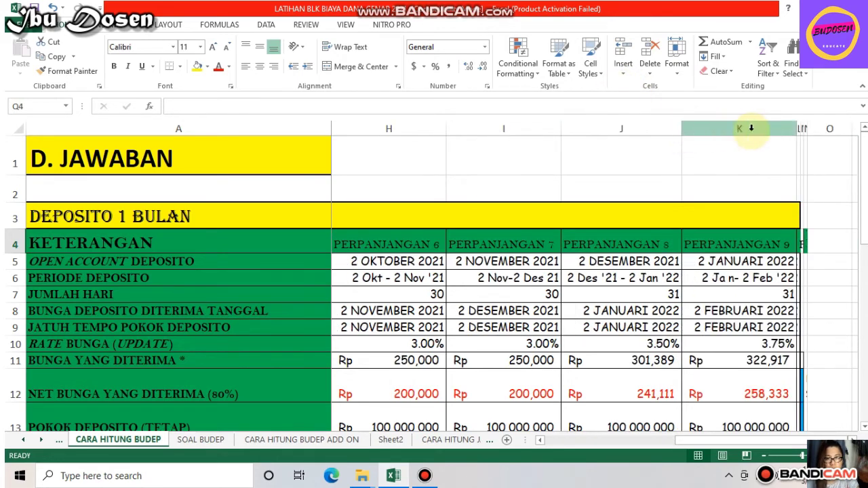
pyautogui.doubleClick(802, 133)
# Step: AutoFit column M to reveal the totals beside PERPANJANGAN 10
pyautogui.press('Right')
pyautogui.press('Right')
pyautogui.press('Right')
pyautogui.press('Right')
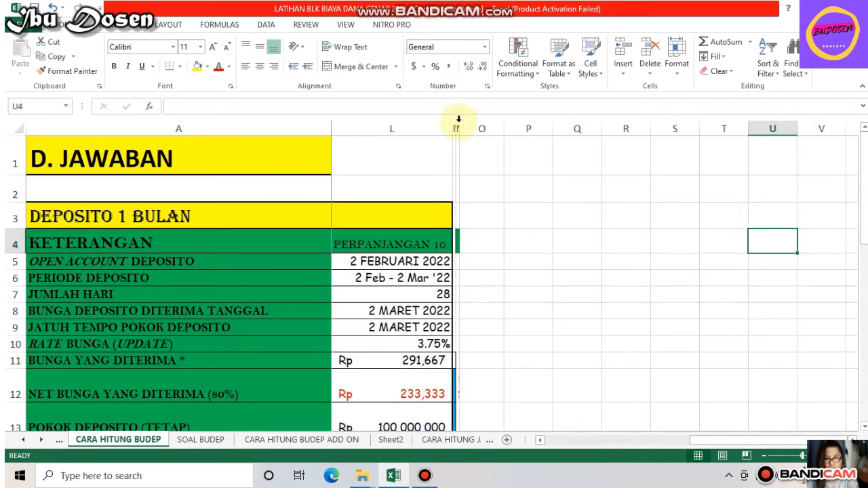
pyautogui.click(455, 129)
pyautogui.doubleClick(455, 128)
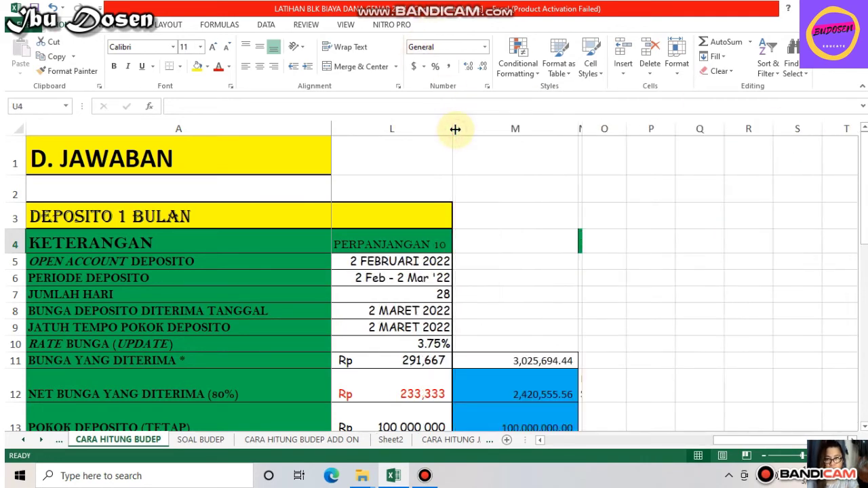
# Step: Review the dates and net interest formula of PERPANJANGAN 9 and 10, along with the total of BUNGA YANG DITERIMA
pyautogui.click(463, 261)
pyautogui.press('Left')
pyautogui.press('Left')
pyautogui.press('Down')
pyautogui.press('Down')
pyautogui.press('Down')
pyautogui.press('Down')
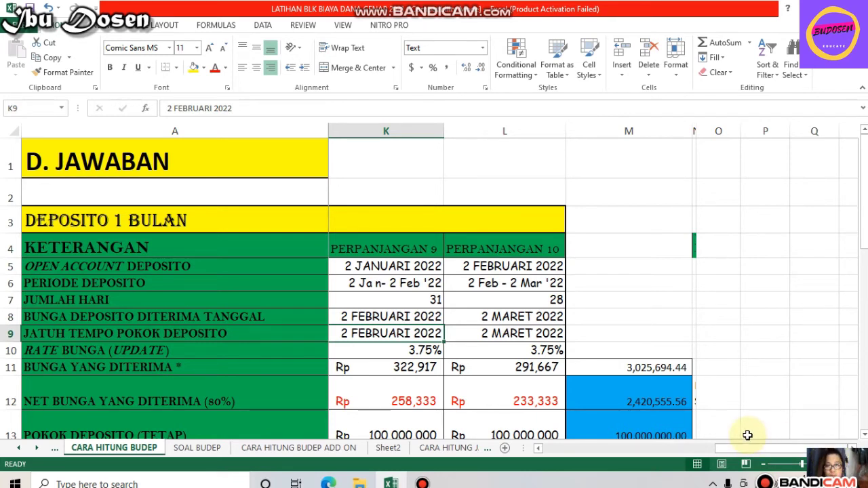
pyautogui.click(610, 364)
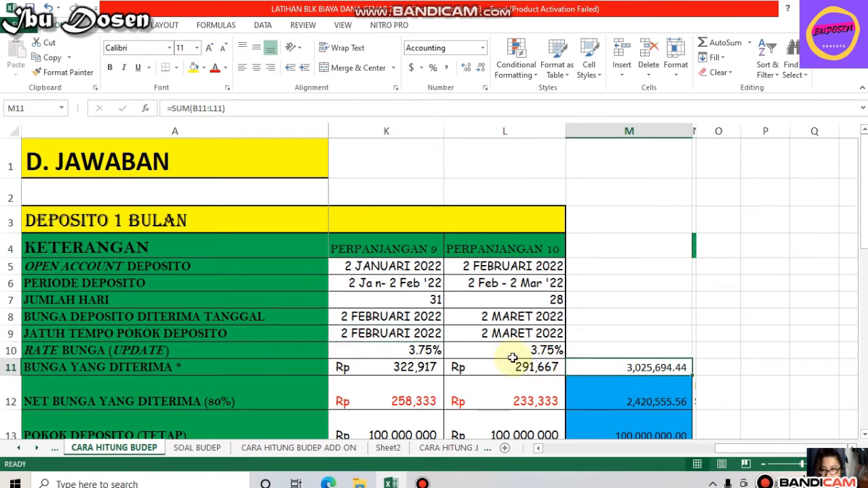
pyautogui.click(514, 317)
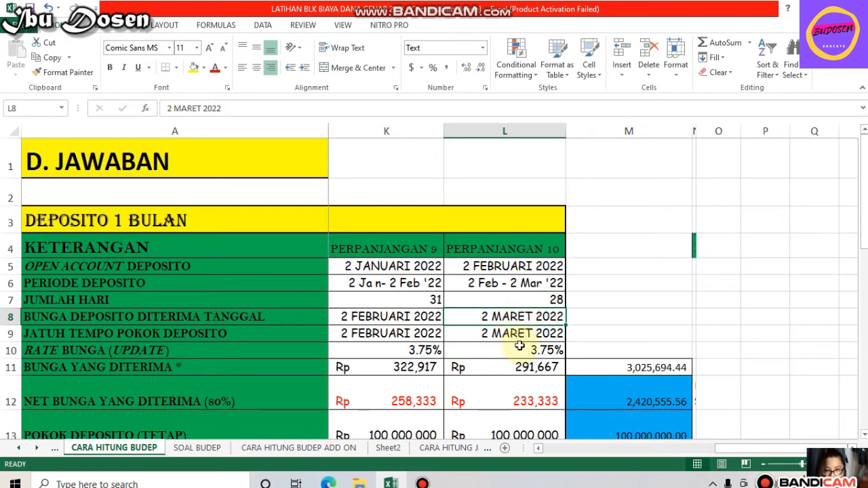
pyautogui.click(505, 265)
pyautogui.click(516, 335)
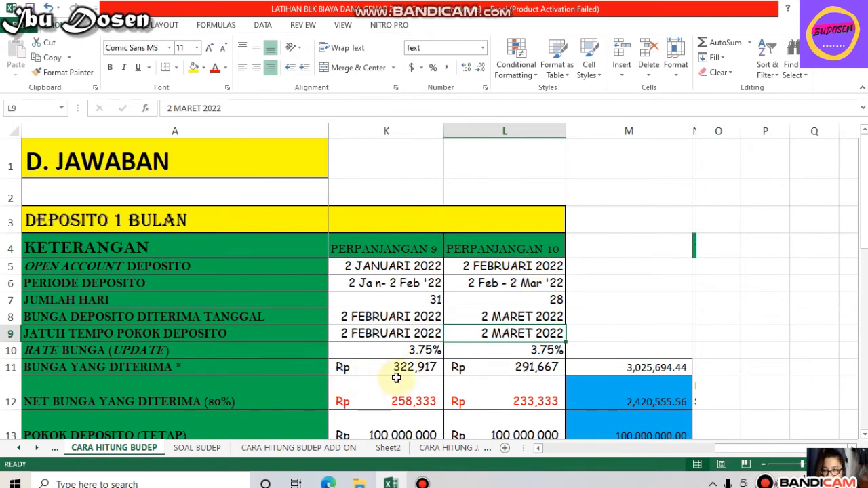
pyautogui.click(528, 392)
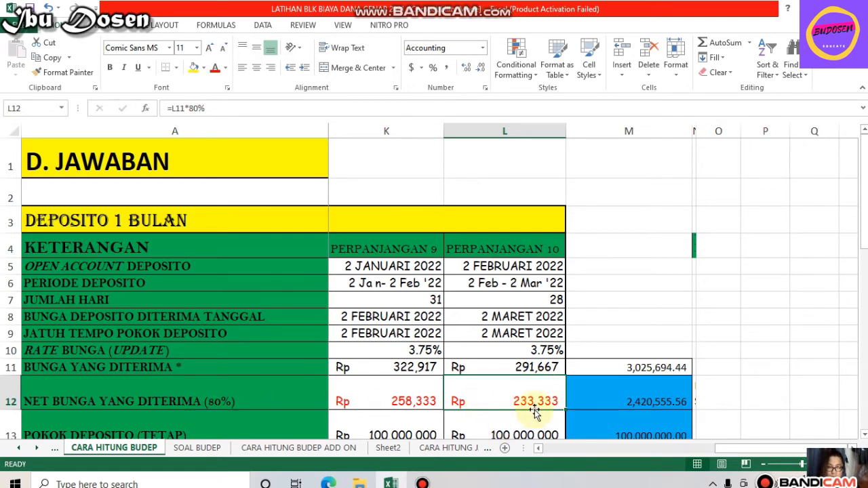
# Step: Trace the NET BUNGA YANG DITERIMA (80%) row from PENEMPATAN through PERPANJANGAN 10 to its sum formula
pyautogui.click(602, 394)
pyautogui.press('Left')
pyautogui.press('Home')
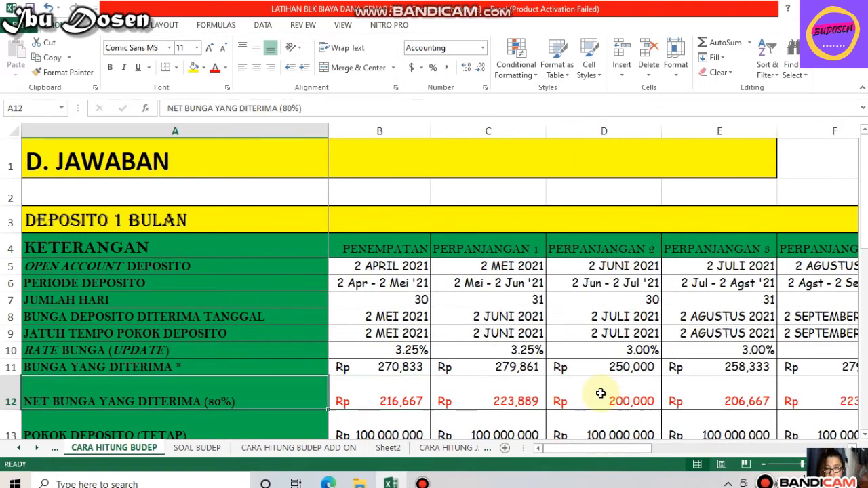
pyautogui.click(380, 390)
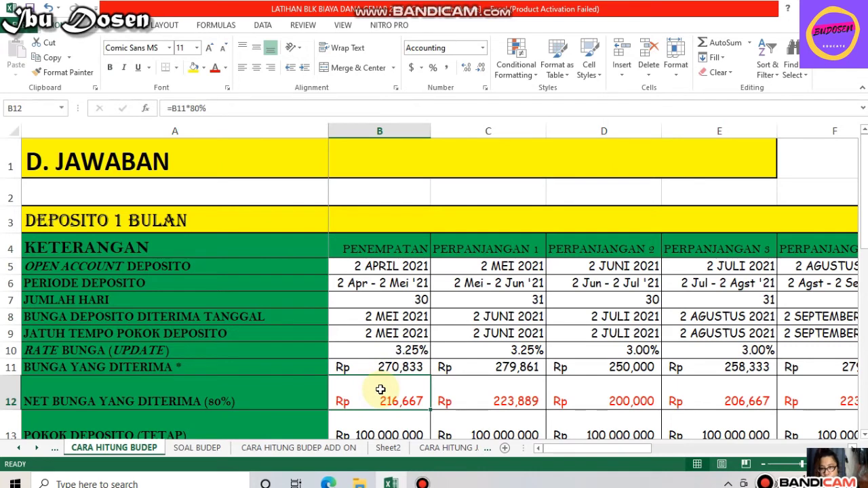
pyautogui.press('Right')
pyautogui.press('Right')
pyautogui.press('Right')
pyautogui.press('Right')
pyautogui.press('Right')
pyautogui.press('Right')
pyautogui.press('Right')
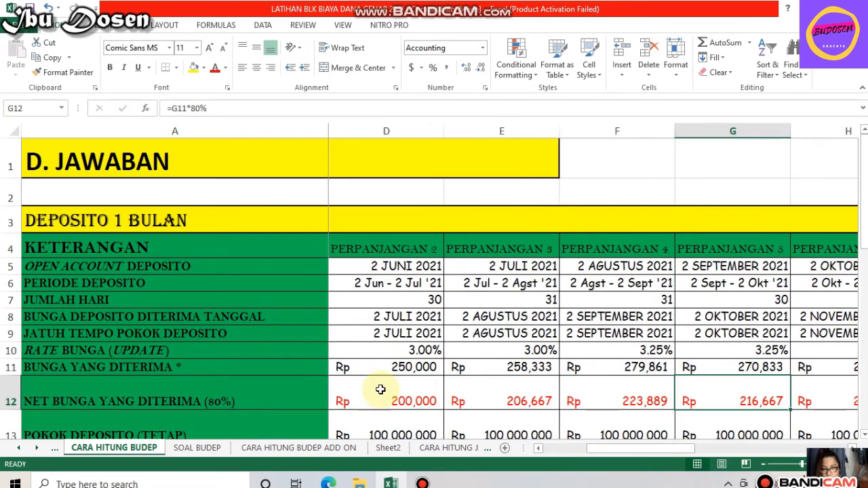
pyautogui.press('Right')
pyautogui.press('Right')
pyautogui.press('Right')
pyautogui.press('Right')
pyautogui.press('Right')
pyautogui.press('Left')
pyautogui.press('Right')
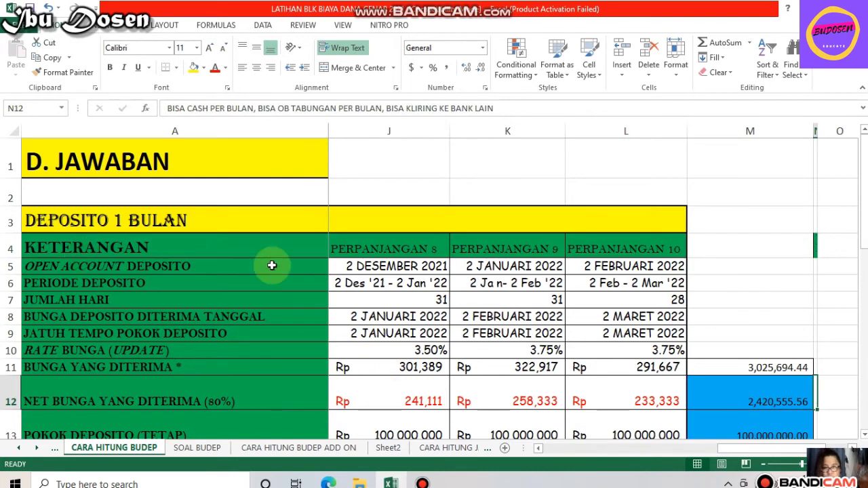
pyautogui.press('Right')
pyautogui.press('Left')
pyautogui.press('Left')
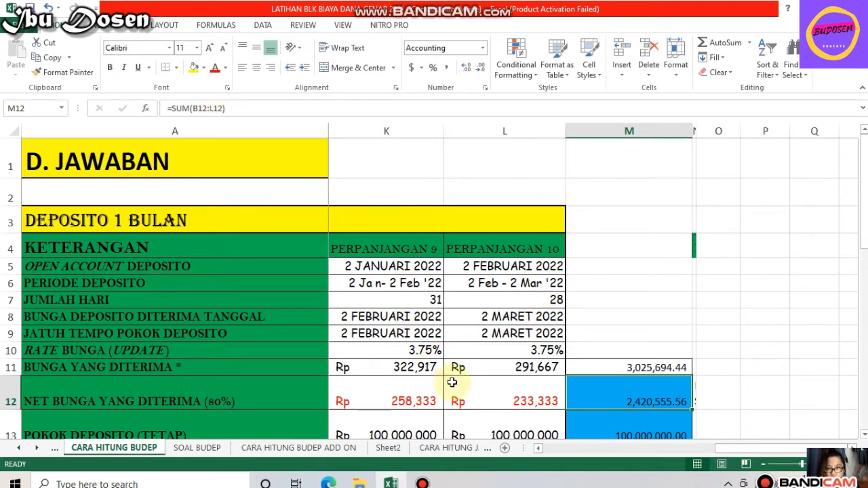
# Step: Examine the net interest total and the deposit principal beneath it in column M
pyautogui.click(671, 393)
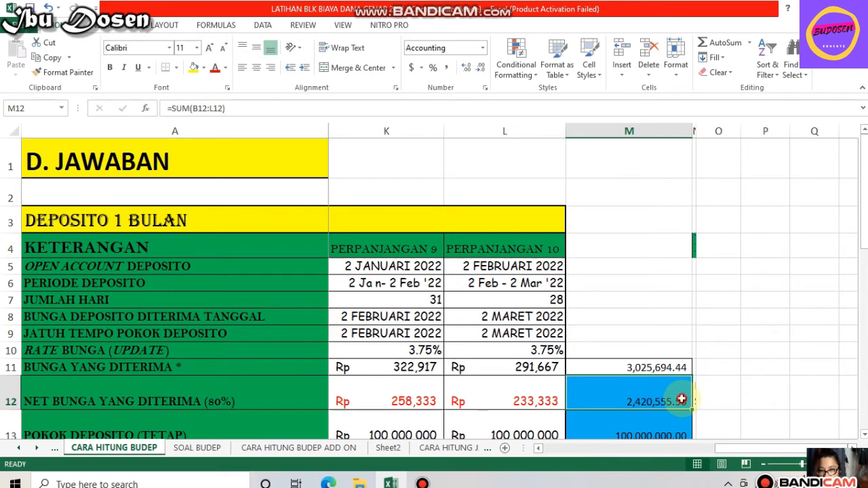
pyautogui.press('Down')
pyautogui.press('Up')
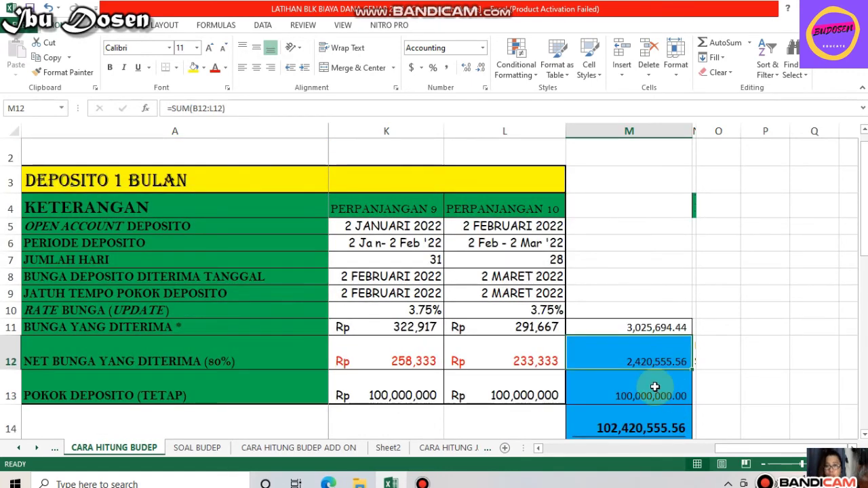
pyautogui.press('Down')
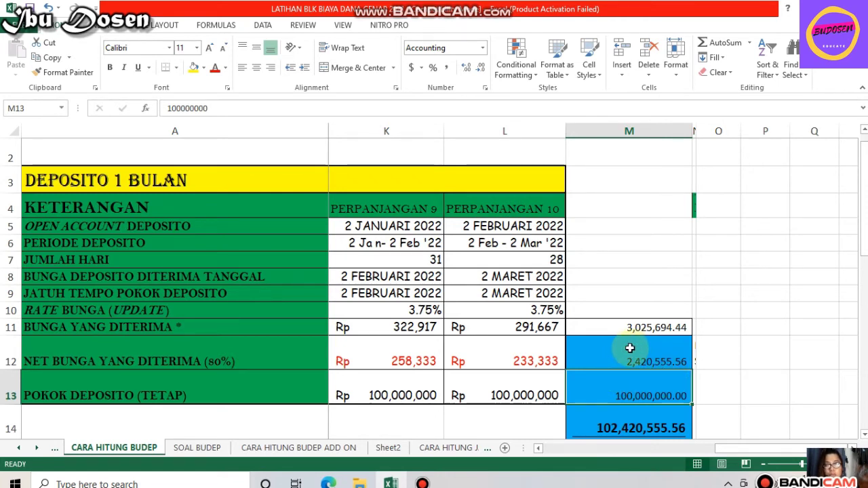
# Step: AutoFit column N to reveal the KETERANGAN note beside the net interest total and select that note
pyautogui.click(464, 357)
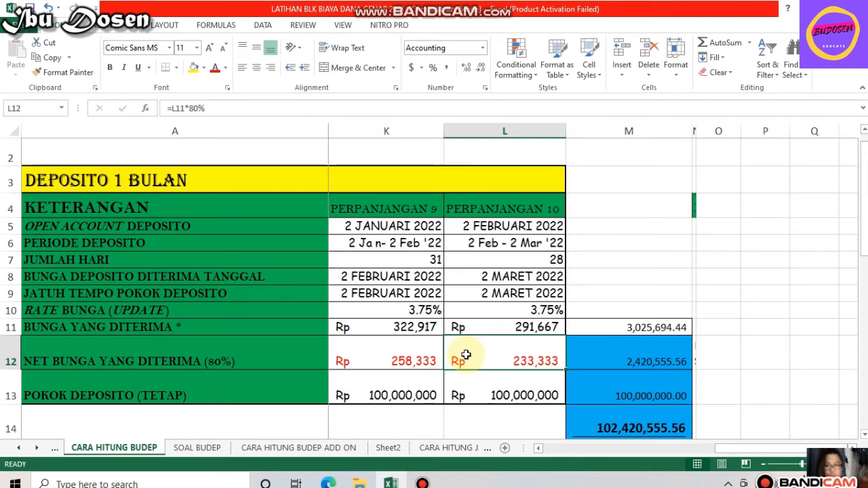
pyautogui.doubleClick(696, 130)
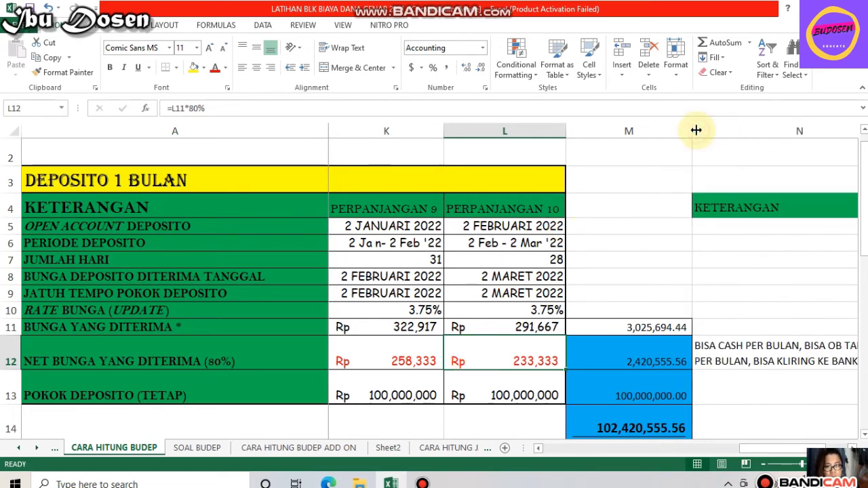
pyautogui.click(735, 344)
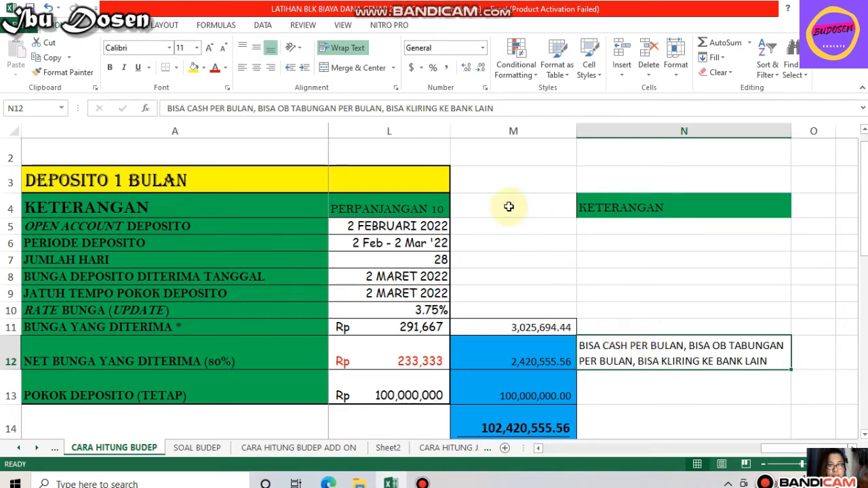
# Step: Colour the words "OB TABUNGAN PER BULAN" red within the KETERANGAN note in N12
pyautogui.click(278, 108)
pyautogui.hotkey('shift', 'Right')
pyautogui.hotkey('shift', 'Right')
pyautogui.hotkey('shift', 'Right')
pyautogui.hotkey('shift', 'Right')
pyautogui.hotkey('shift', 'Right')
pyautogui.hotkey('shift', 'Right')
pyautogui.hotkey('shift', 'Right')
pyautogui.hotkey('shift', 'Right')
pyautogui.hotkey('shift', 'Right')
pyautogui.hotkey('shift', 'Right')
pyautogui.hotkey('shift', 'Right')
pyautogui.hotkey('shift', 'Right')
pyautogui.hotkey('shift', 'Right')
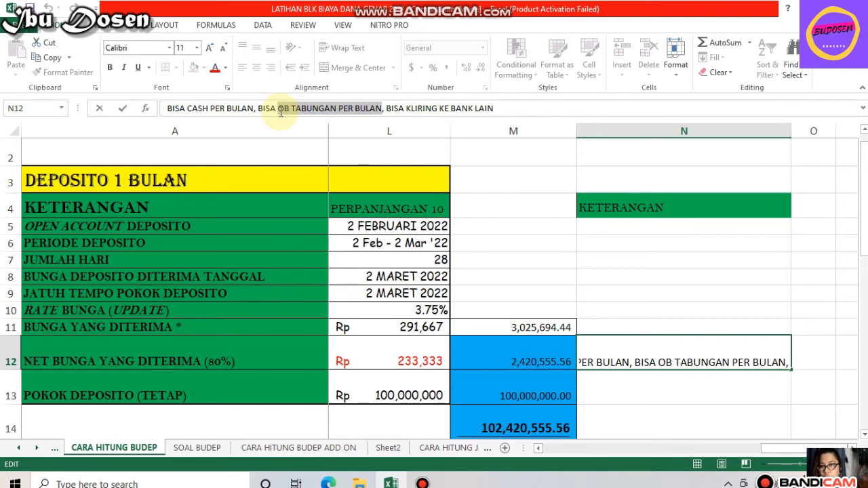
pyautogui.click(216, 67)
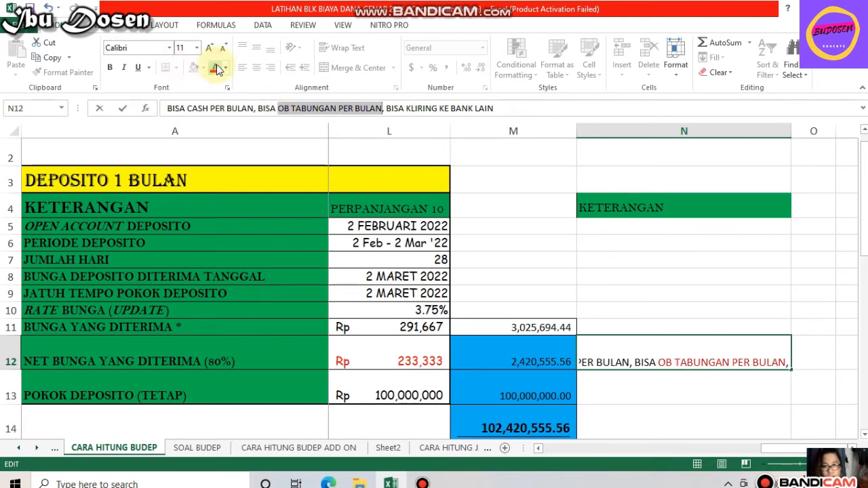
pyautogui.click(502, 252)
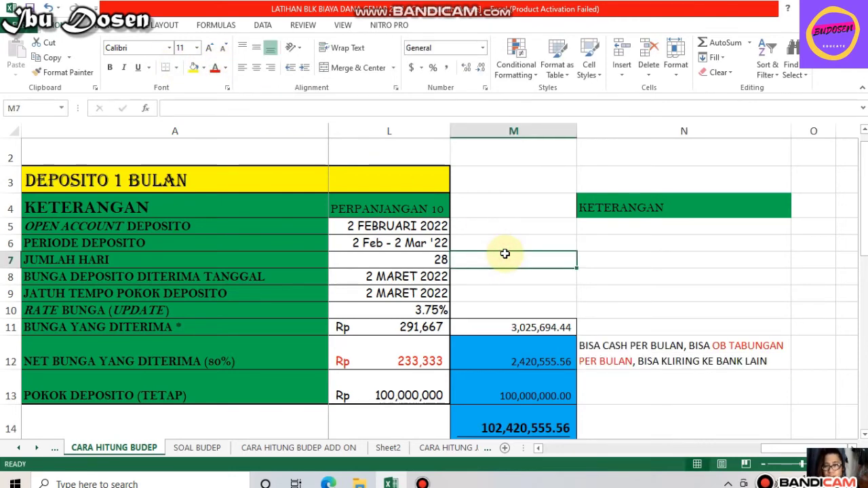
# Step: Look at the system calendar for March 2021 and at the JUMLAH HARI value of PENEMPATAN
pyautogui.hotkey('ctrl', 'Left')
pyautogui.hotkey('ctrl', 'Left')
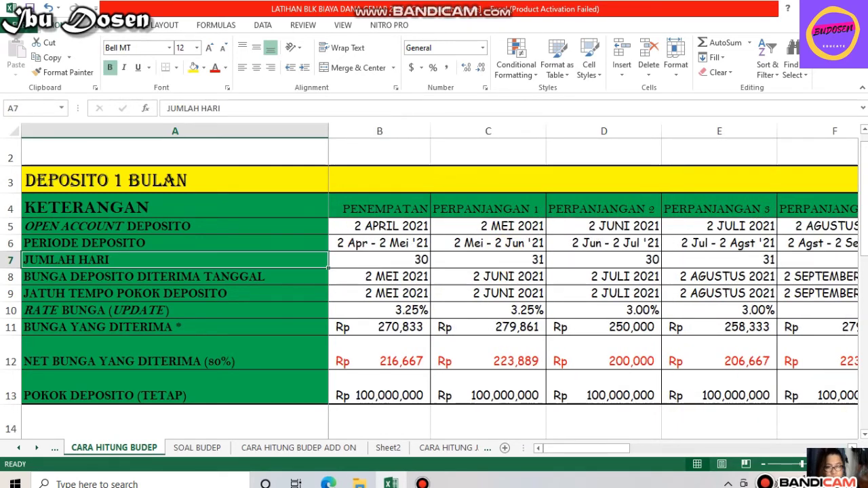
pyautogui.click(854, 461)
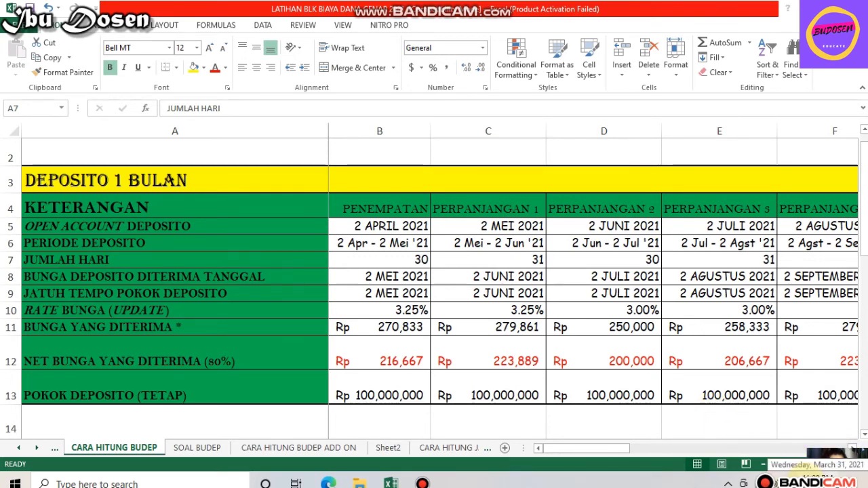
pyautogui.click(833, 480)
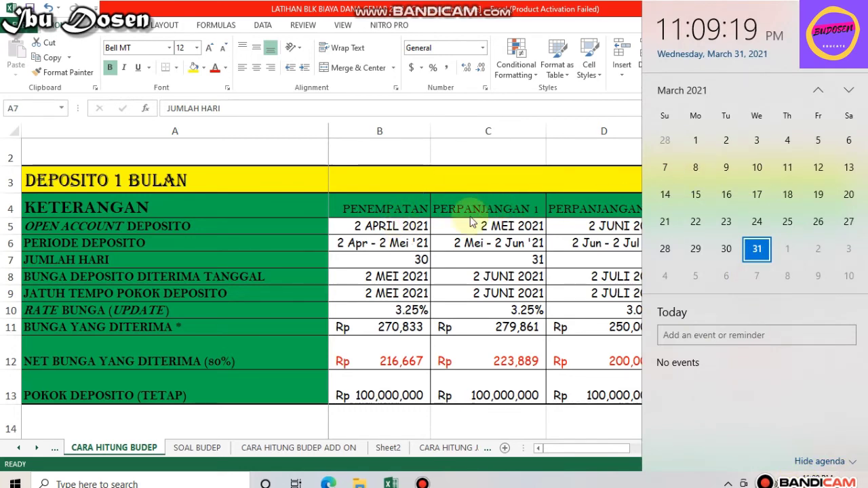
pyautogui.click(397, 259)
pyautogui.click(398, 260)
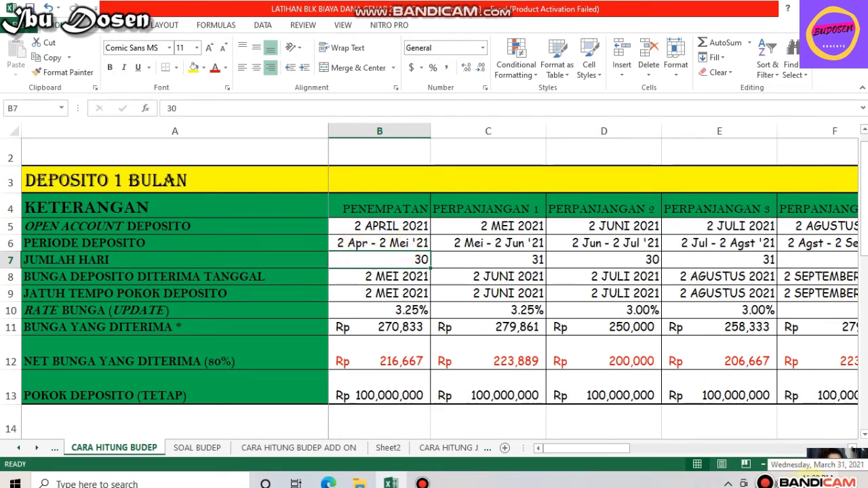
# Step: Compare April and May 2021 in the system calendar to check PENEMPATAN's day count from 2 April to 2 May
pyautogui.click(836, 484)
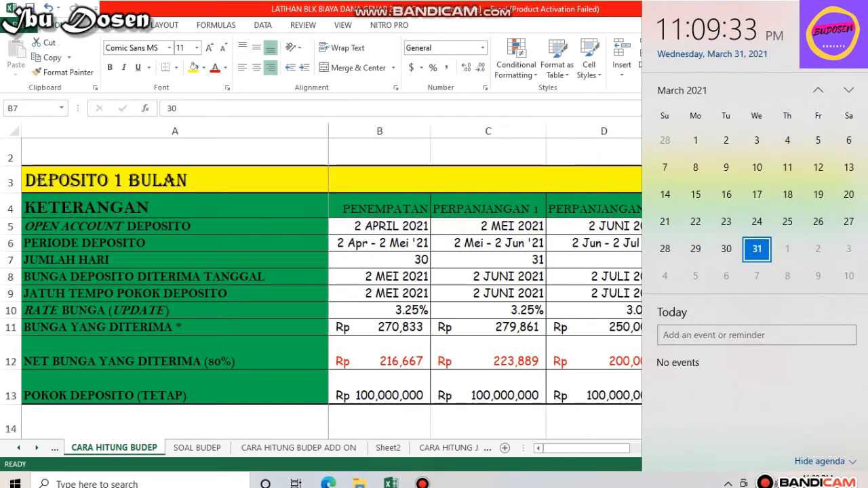
pyautogui.click(850, 92)
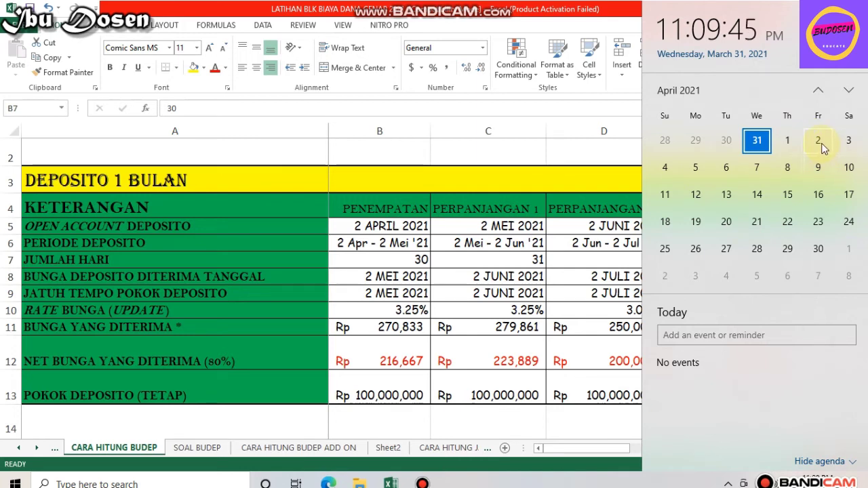
pyautogui.click(848, 91)
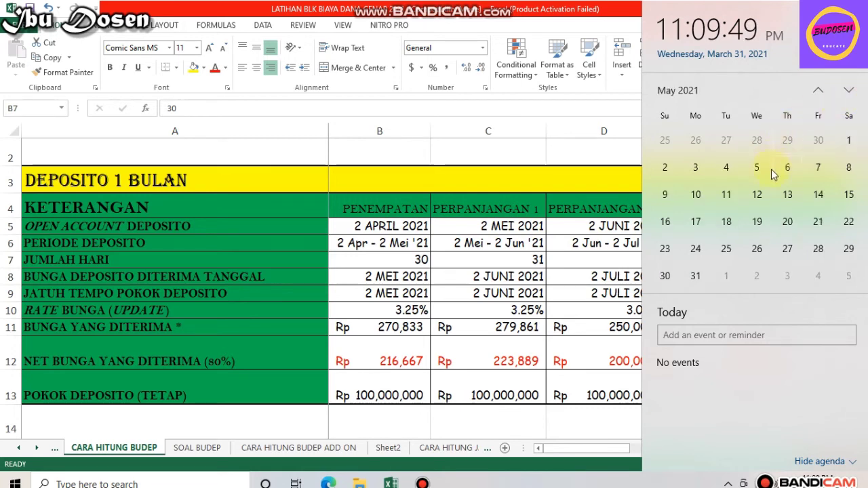
pyautogui.click(819, 92)
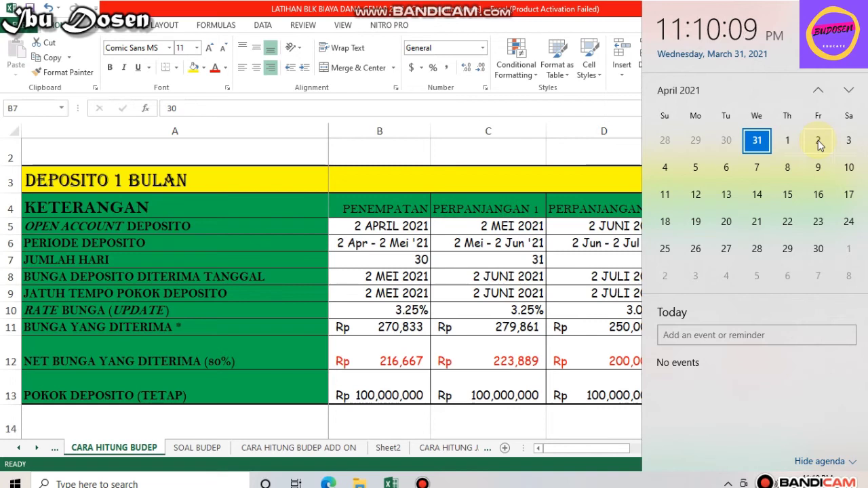
pyautogui.click(848, 92)
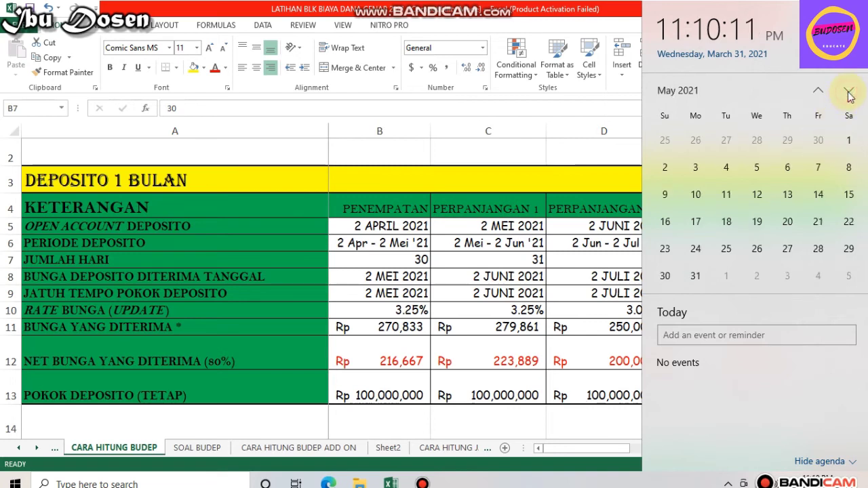
pyautogui.click(819, 95)
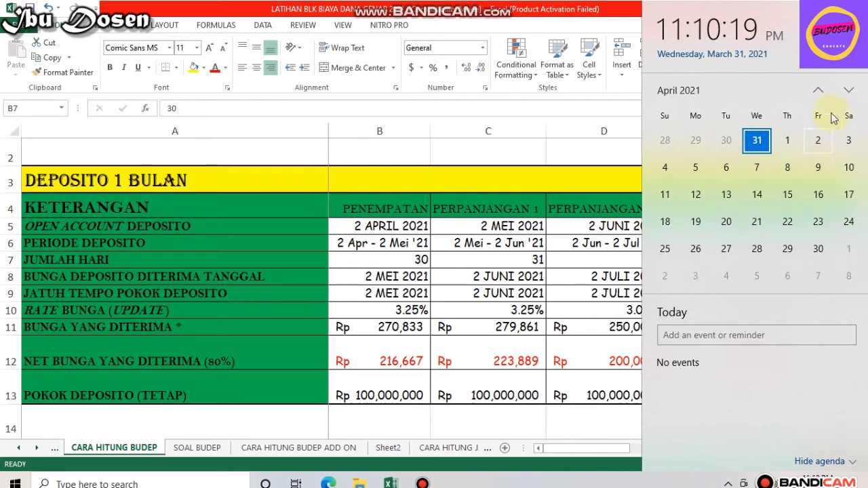
pyautogui.click(849, 91)
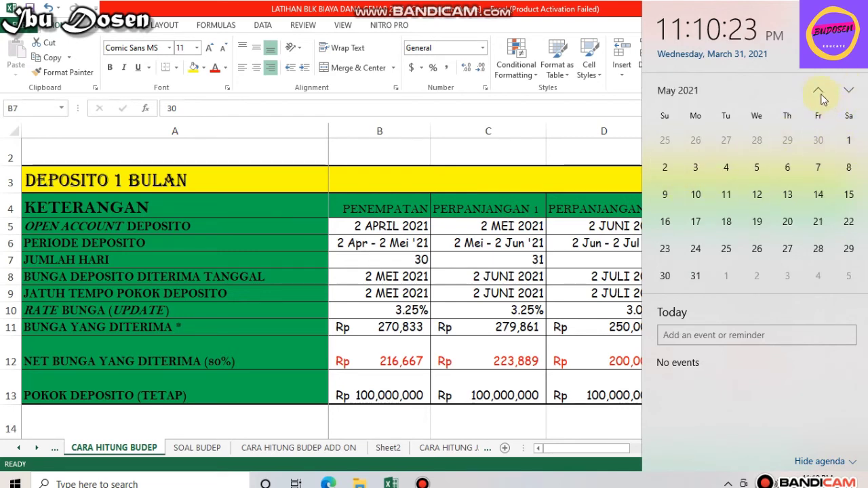
pyautogui.click(819, 92)
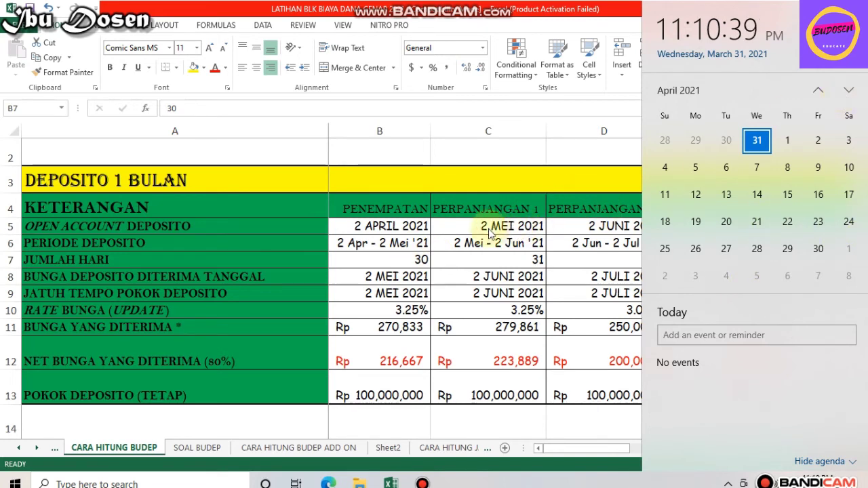
# Step: Check the day counts of PERPANJANGAN 1 and 2 against May and June 2021 in the system calendar
pyautogui.click(851, 95)
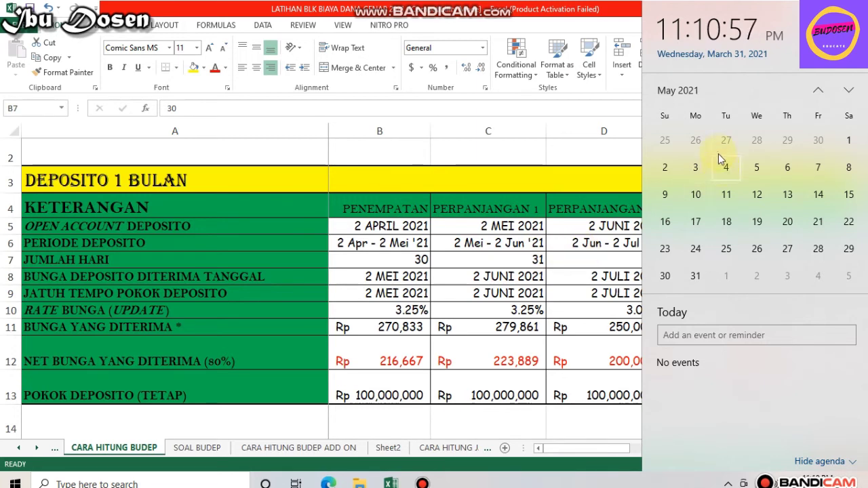
pyautogui.click(854, 90)
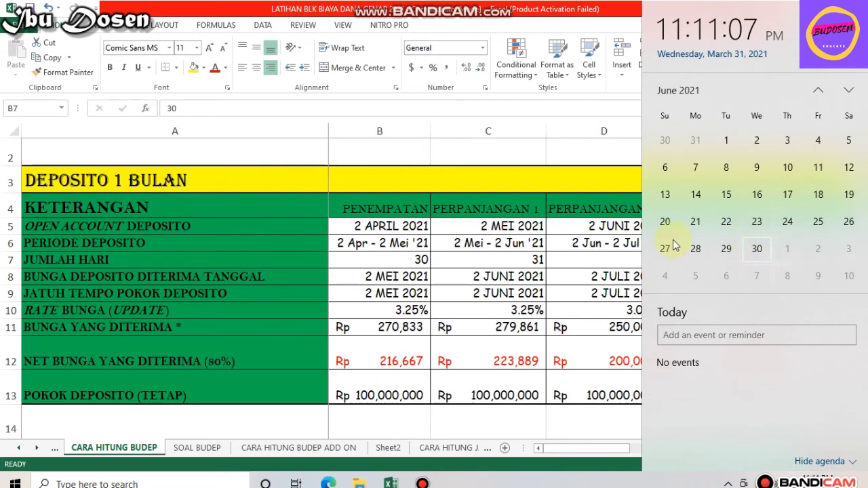
pyautogui.click(580, 248)
pyautogui.click(601, 266)
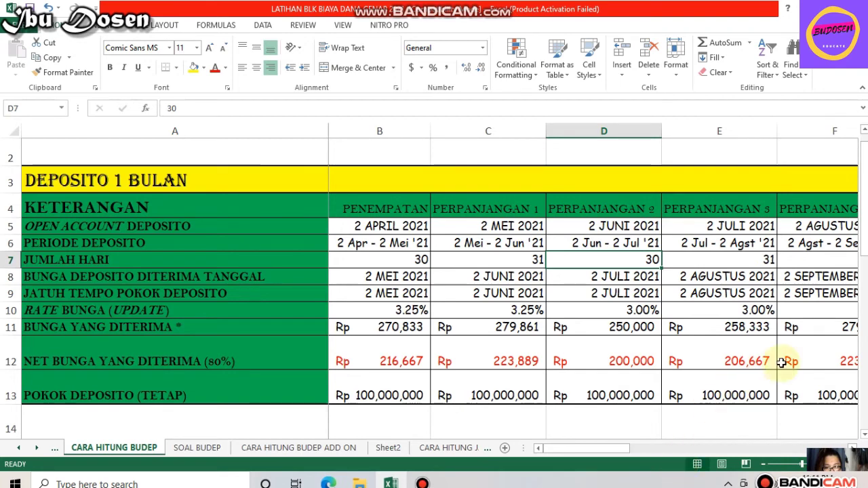
pyautogui.click(835, 462)
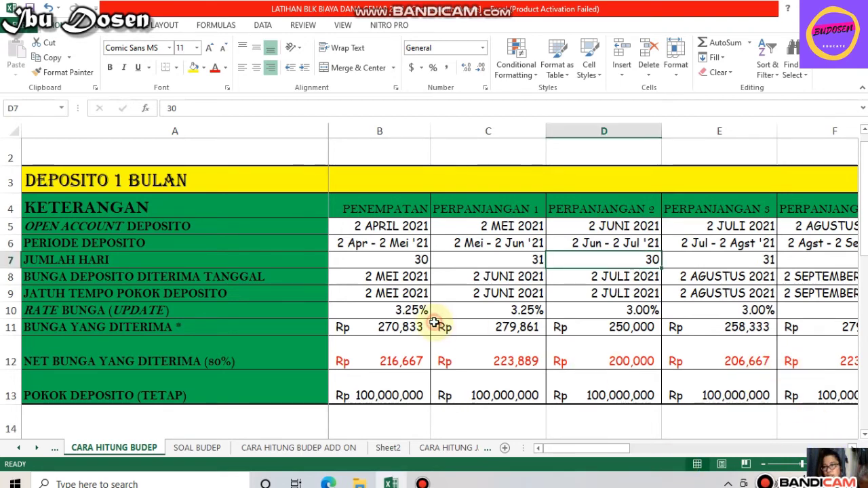
# Step: Look at the opening date and deposit period of PENEMPATAN in the DEPOSITO 3 BULAN table
pyautogui.press('Down')
pyautogui.press('Down')
pyautogui.press('Down')
pyautogui.press('Down')
pyautogui.press('Down')
pyautogui.press('Down')
pyautogui.press('Down')
pyautogui.press('Down')
pyautogui.press('Down')
pyautogui.press('Down')
pyautogui.press('Down')
pyautogui.press('Down')
pyautogui.press('Down')
pyautogui.press('Down')
pyautogui.press('Down')
pyautogui.press('Down')
pyautogui.press('Down')
pyautogui.press('Down')
pyautogui.press('Down')
pyautogui.press('Down')
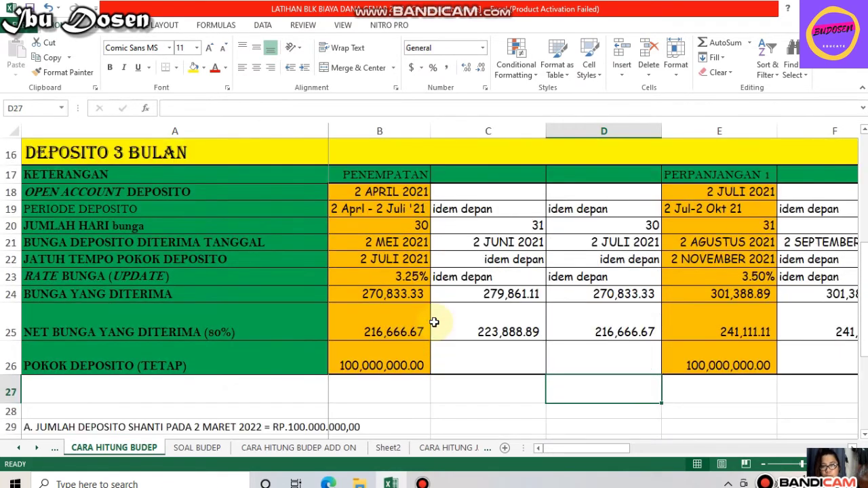
pyautogui.click(400, 211)
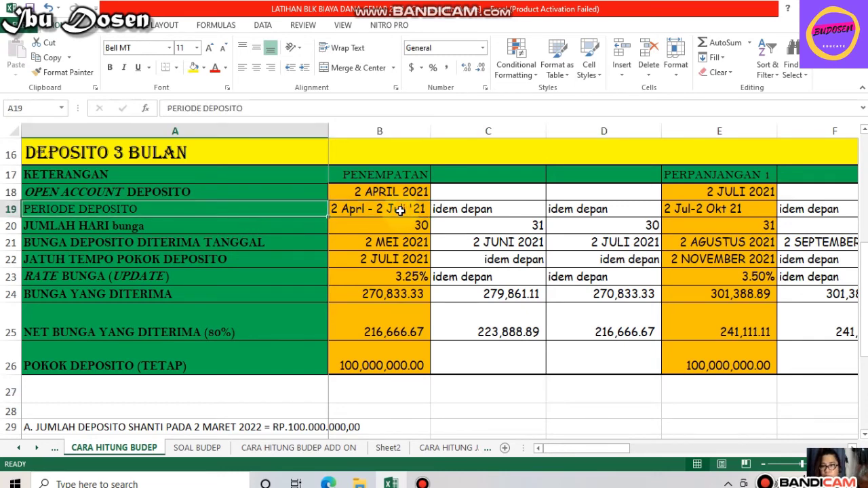
pyautogui.press('Up')
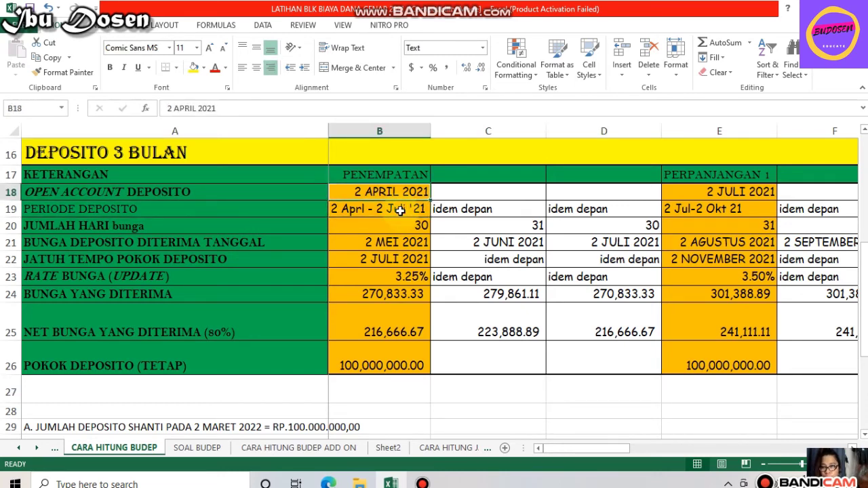
pyautogui.press('Left')
pyautogui.press('Right')
pyautogui.press('Right')
pyautogui.press('Left')
pyautogui.press('Down')
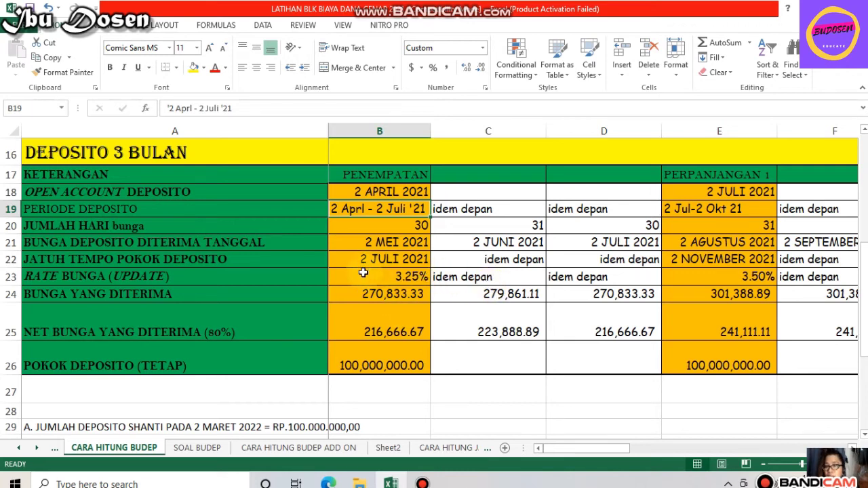
# Step: Examine the BUNGA YANG DITERIMA formulas for the PENEMPATAN months in row 24
pyautogui.click(381, 294)
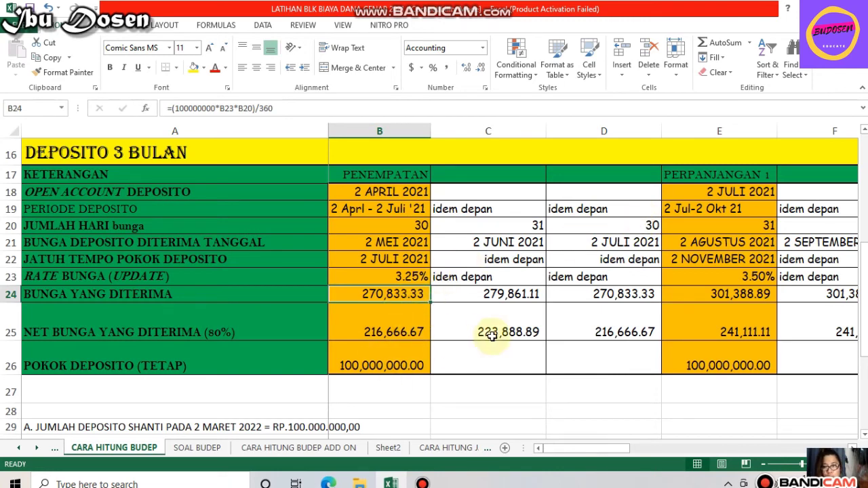
pyautogui.click(465, 313)
pyautogui.press('Right')
pyautogui.press('Up')
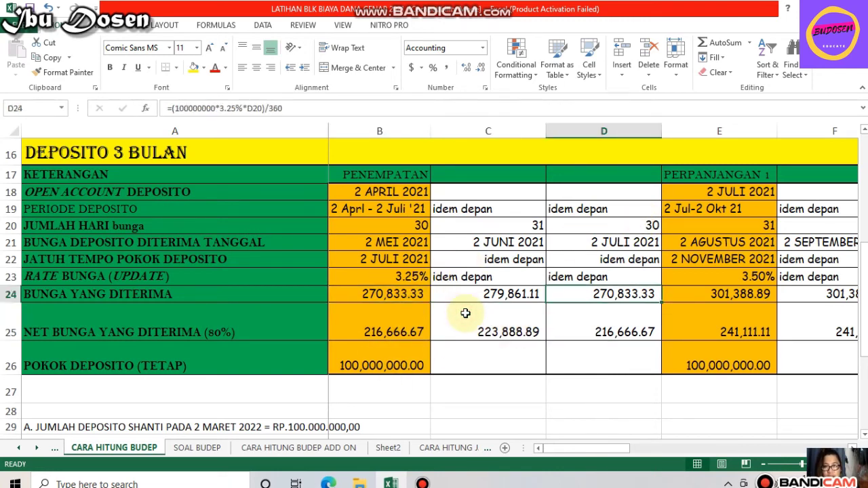
# Step: Review PERPANJANGAN 1's opening date and period and its gross and net interest formulas in the DEPOSITO 3 BULAN table
pyautogui.press('Right')
pyautogui.press('Right')
pyautogui.press('Up')
pyautogui.press('Up')
pyautogui.press('Up')
pyautogui.press('Up')
pyautogui.press('Up')
pyautogui.press('Up')
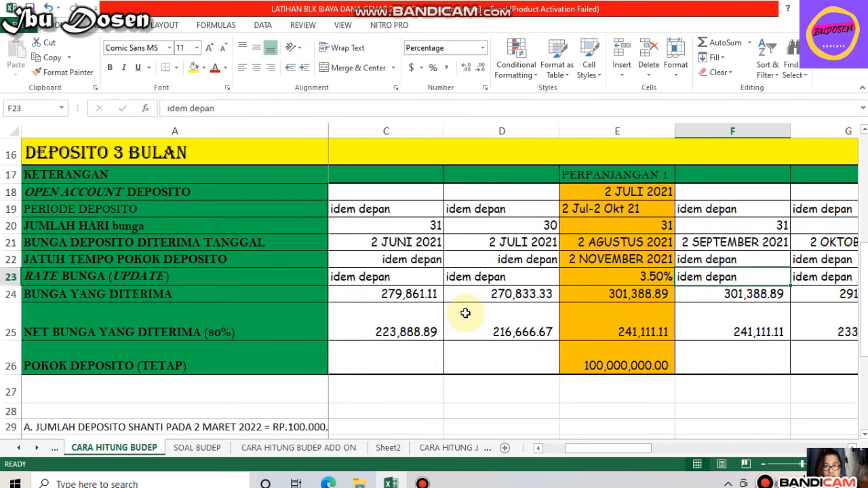
pyautogui.press('Left')
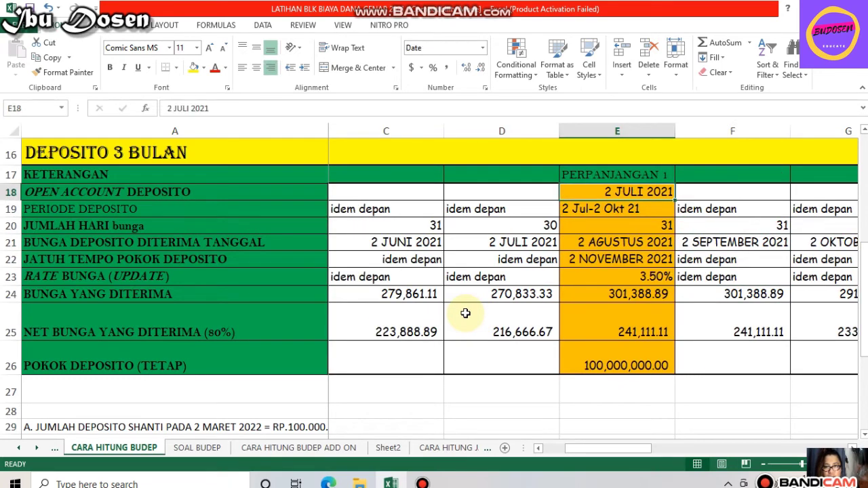
pyautogui.press('Down')
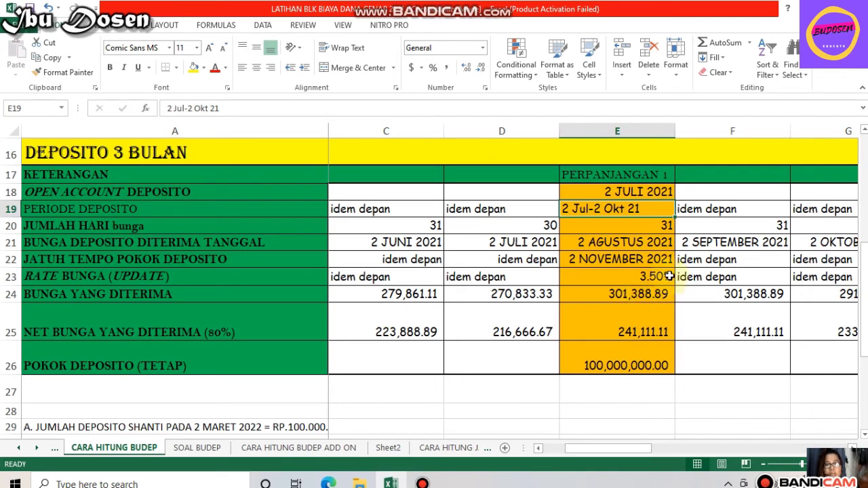
pyautogui.click(630, 294)
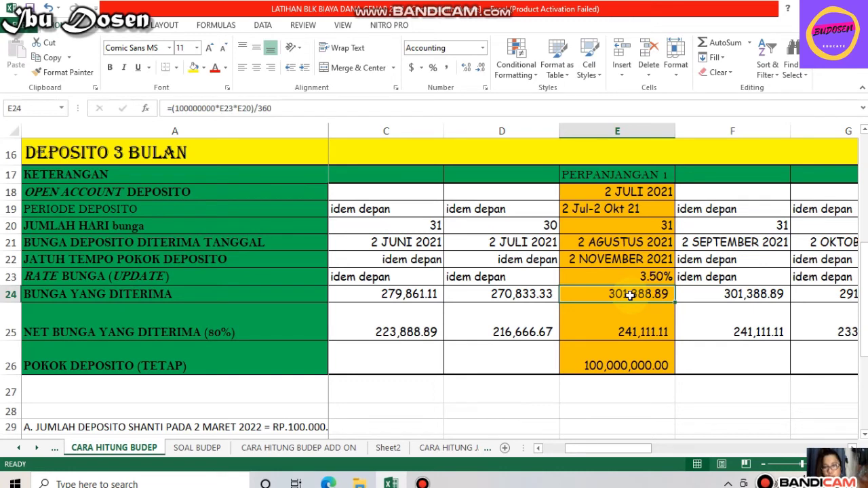
pyautogui.press('Down')
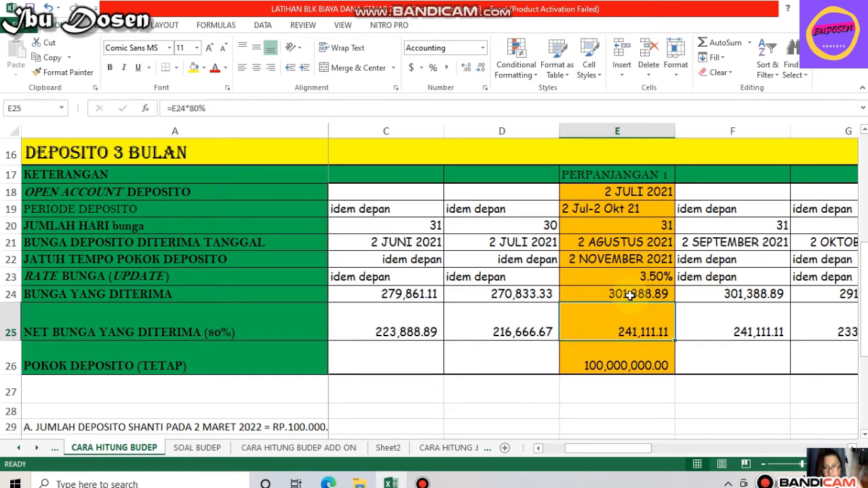
pyautogui.press('Right')
pyautogui.press('Right')
pyautogui.press('Right')
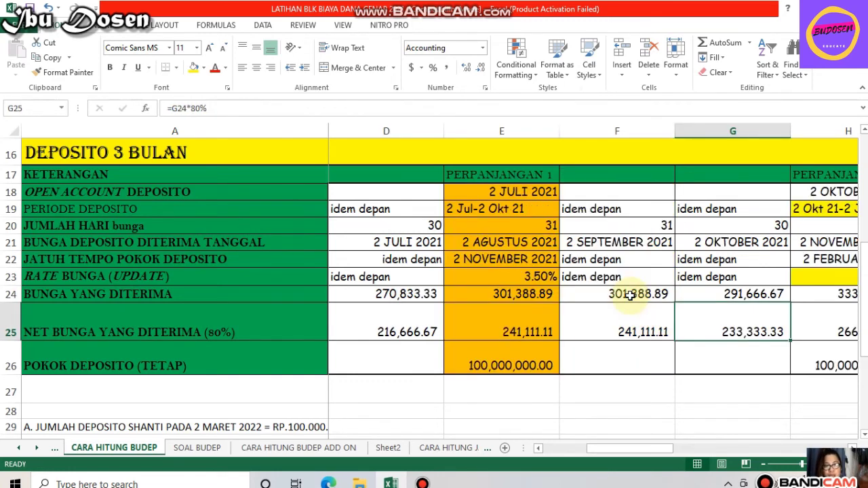
# Step: Review PERPANJANGAN 2's period, payout date and rate, and the gross and net interest formulas in column H
pyautogui.press('Up')
pyautogui.press('Up')
pyautogui.press('Up')
pyautogui.press('Up')
pyautogui.press('Up')
pyautogui.press('Up')
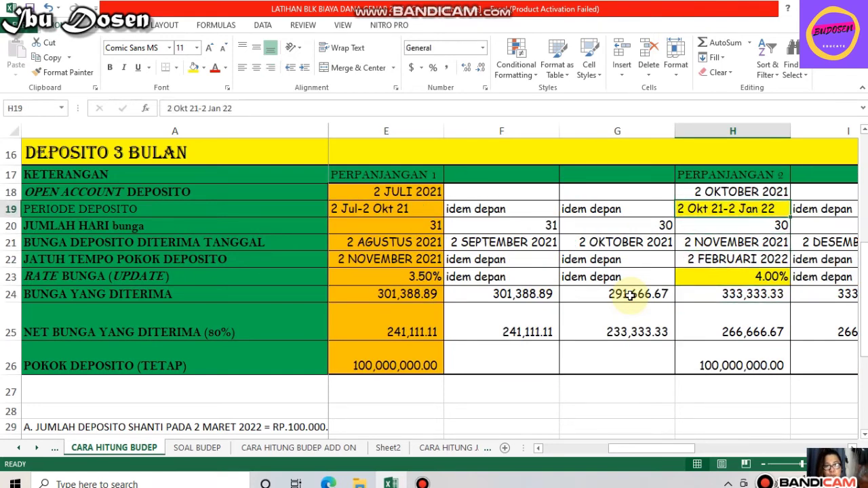
pyautogui.press('Down')
pyautogui.press('Down')
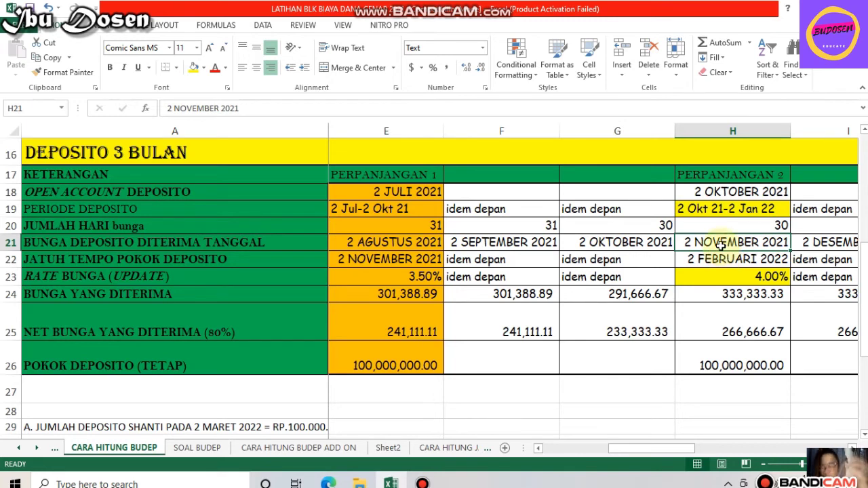
pyautogui.click(740, 282)
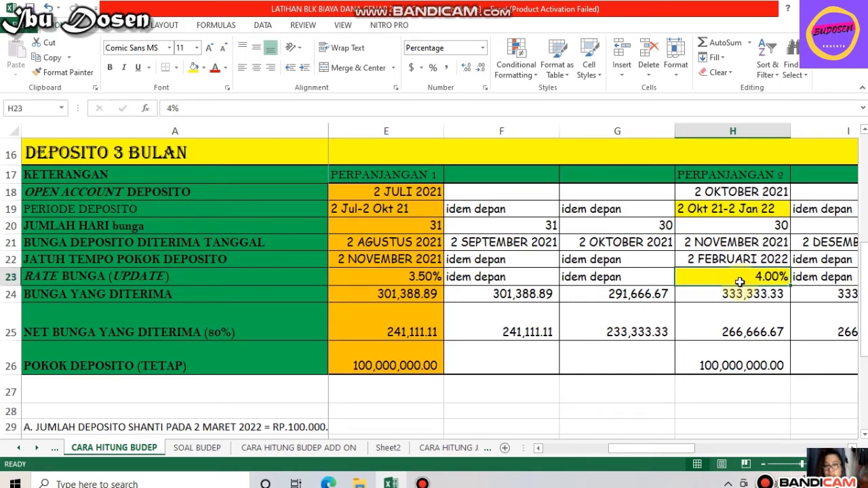
pyautogui.click(740, 294)
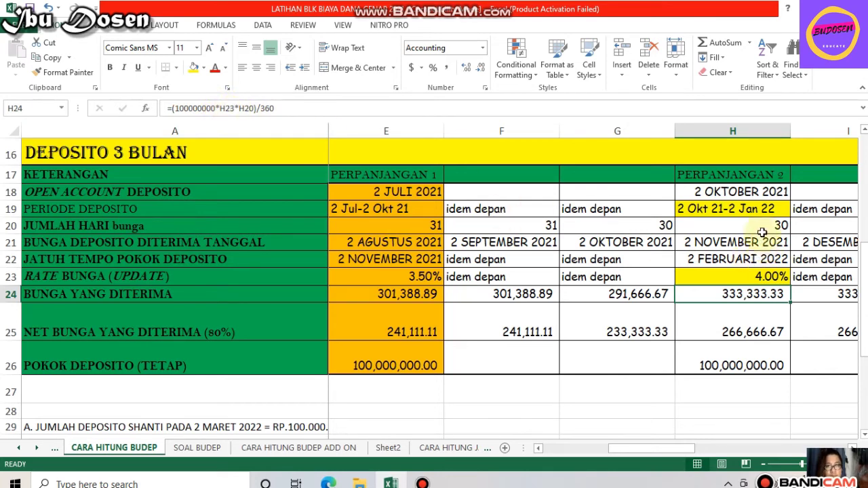
pyautogui.click(745, 293)
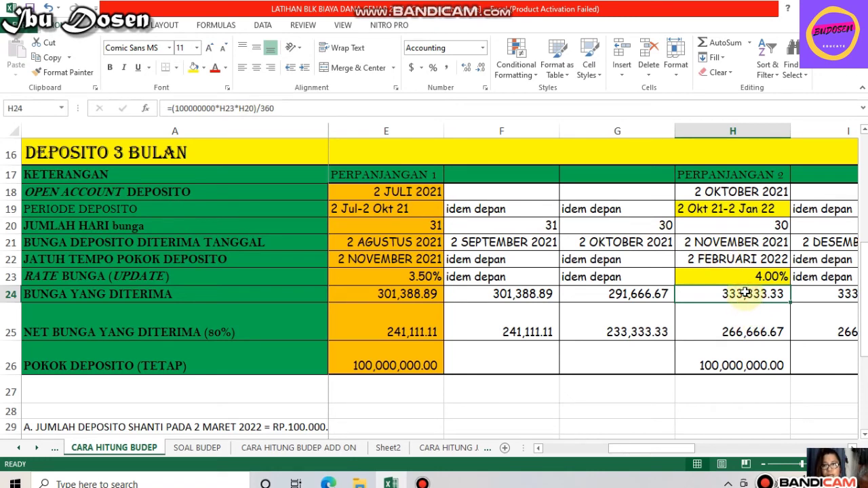
pyautogui.press('Down')
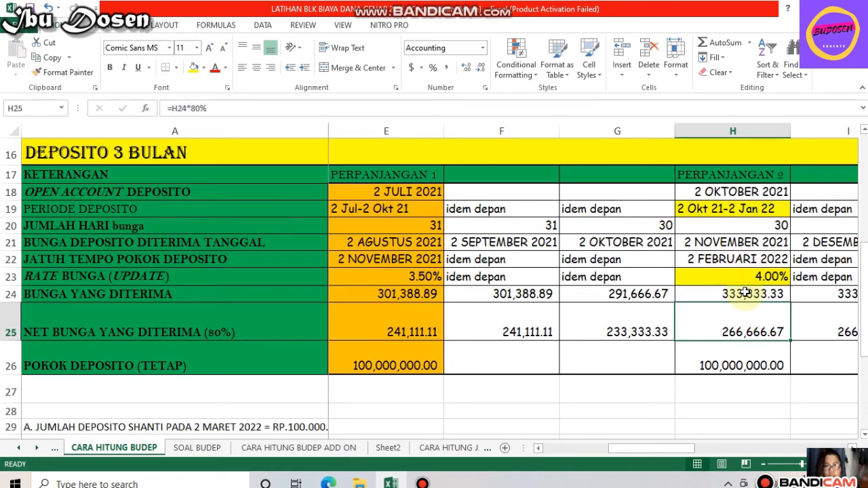
# Step: Examine how the second and third months of PERPANJANGAN 2 calculate interest in columns I and J
pyautogui.press('Right')
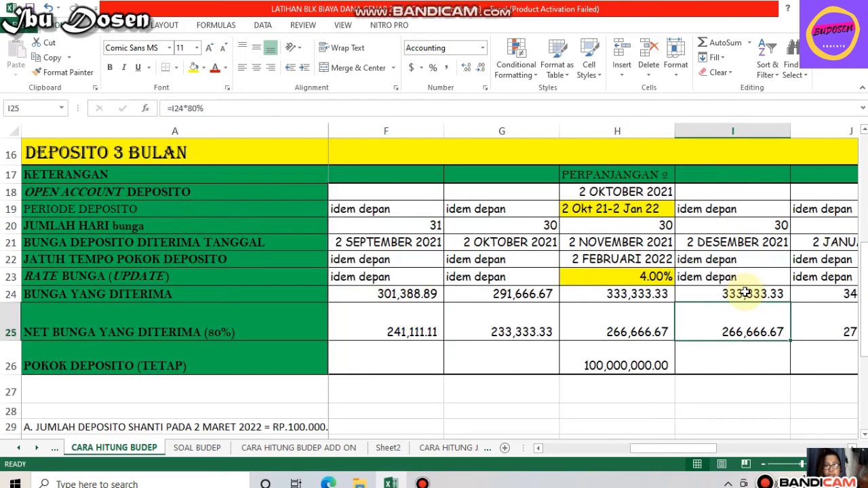
pyautogui.press('Up')
pyautogui.press('Up')
pyautogui.press('Down')
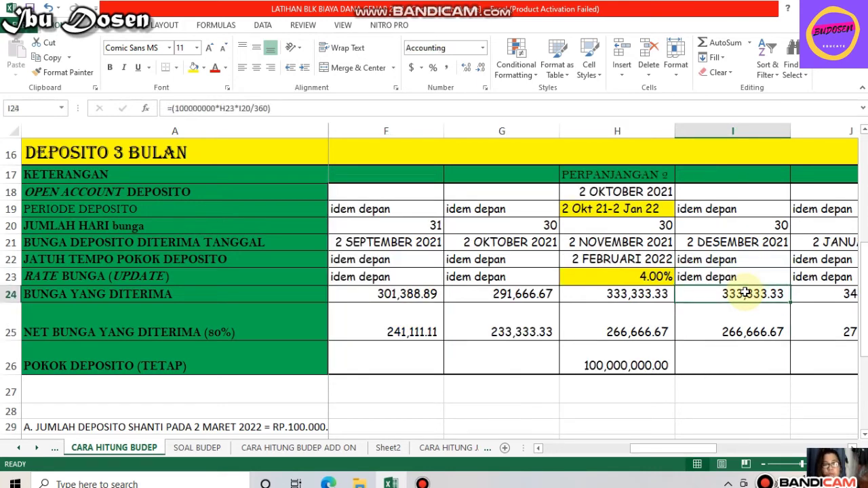
pyautogui.press('Up')
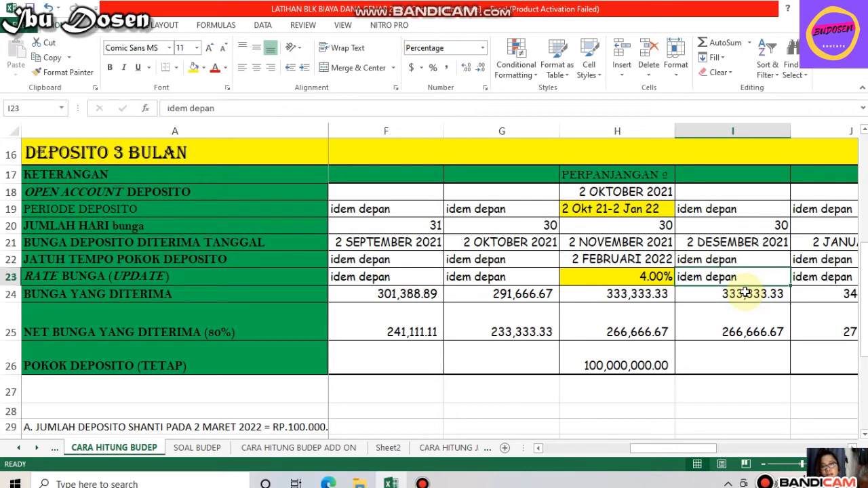
pyautogui.press('Right')
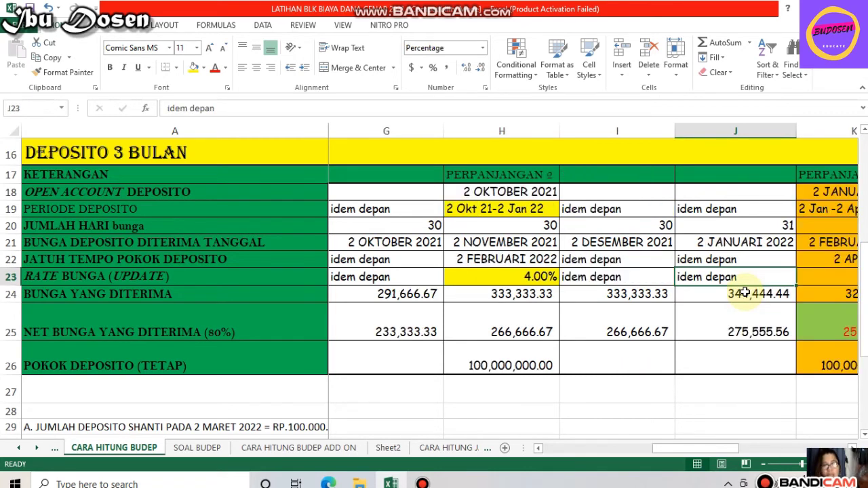
pyautogui.press('Down')
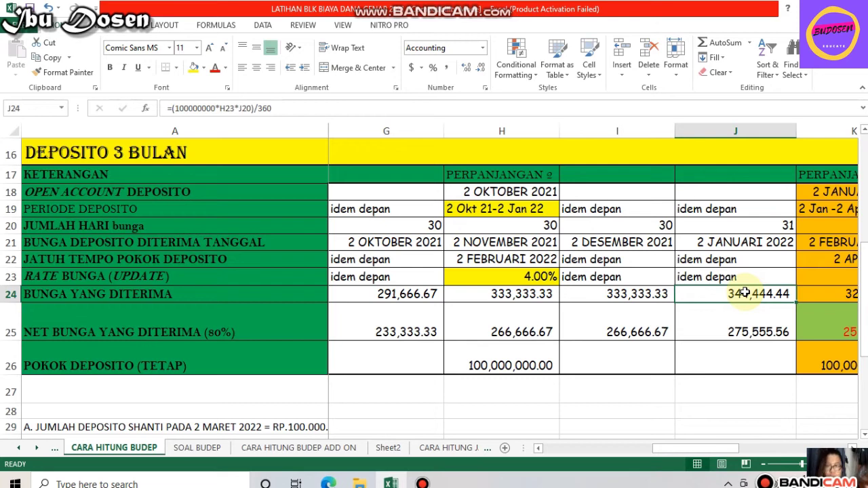
# Step: Review PERPANJANGAN 3's opening date and deposit period and the net interest formula in K25
pyautogui.press('Right')
pyautogui.press('Up')
pyautogui.press('Up')
pyautogui.press('Up')
pyautogui.press('Up')
pyautogui.press('Up')
pyautogui.press('Up')
pyautogui.press('Up')
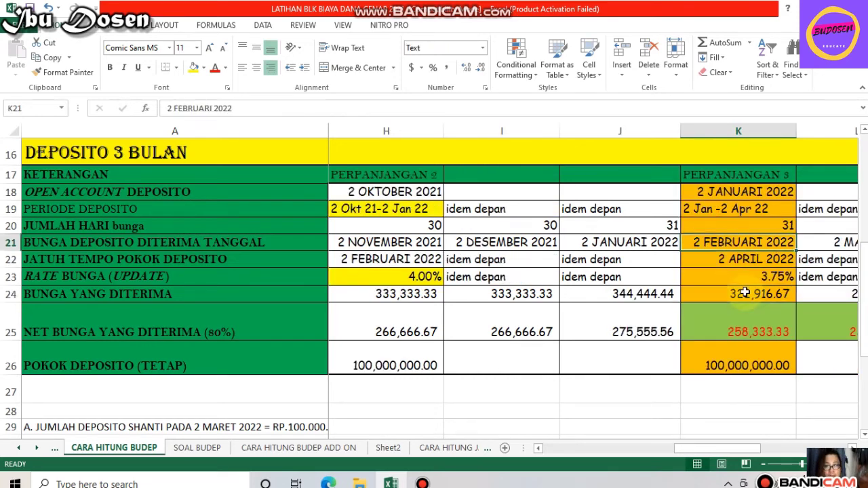
pyautogui.press('Down')
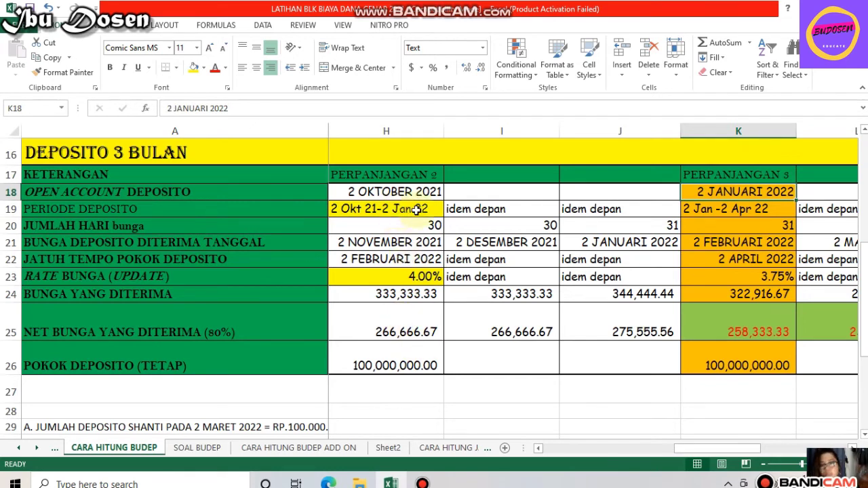
pyautogui.click(776, 217)
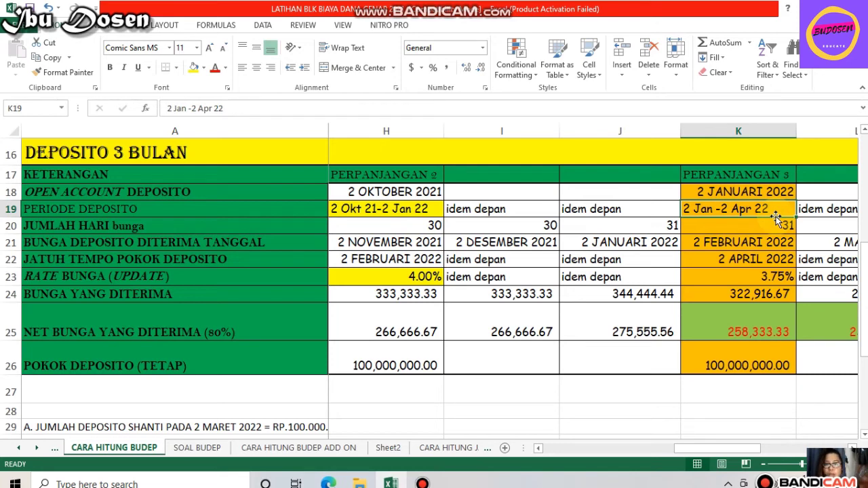
pyautogui.press('Down')
pyautogui.press('Down')
pyautogui.press('Down')
pyautogui.press('Down')
pyautogui.press('Down')
pyautogui.press('Down')
pyautogui.press('Down')
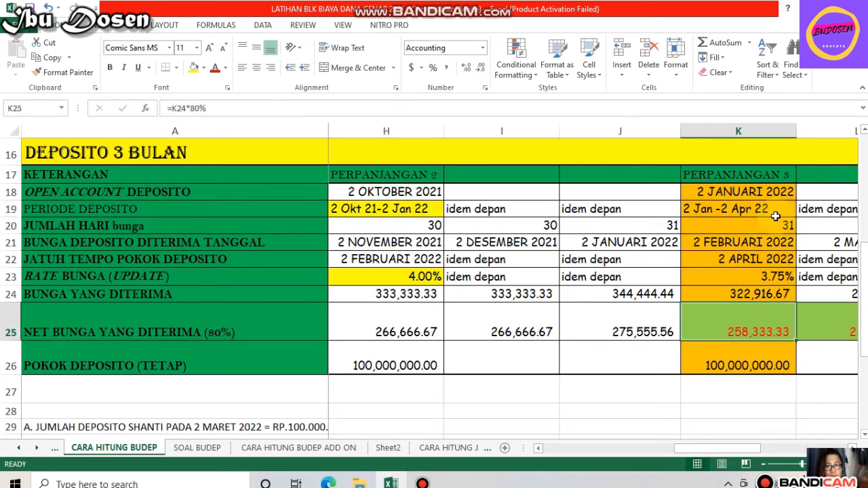
# Step: Check the day count in L20 for the 2 MARET 2022 payout against PERPANJANGAN 3's deposit period
pyautogui.press('Right')
pyautogui.press('Up')
pyautogui.press('Up')
pyautogui.press('Up')
pyautogui.press('Up')
pyautogui.press('Up')
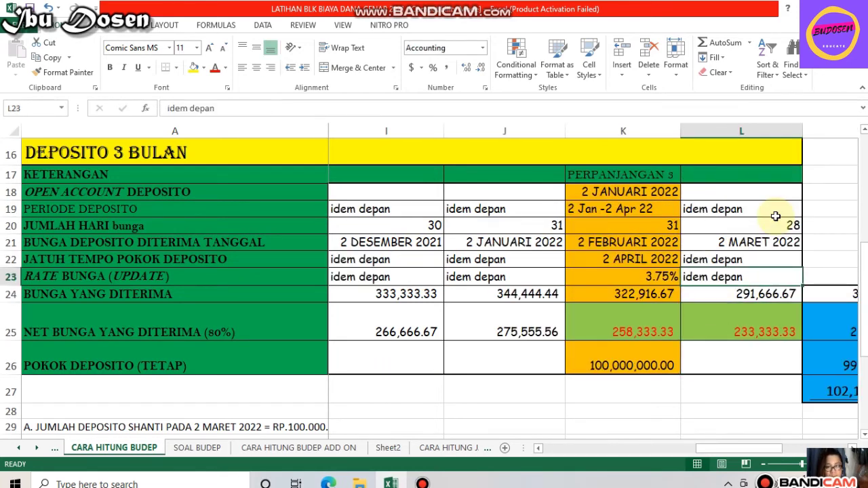
pyautogui.press('Up')
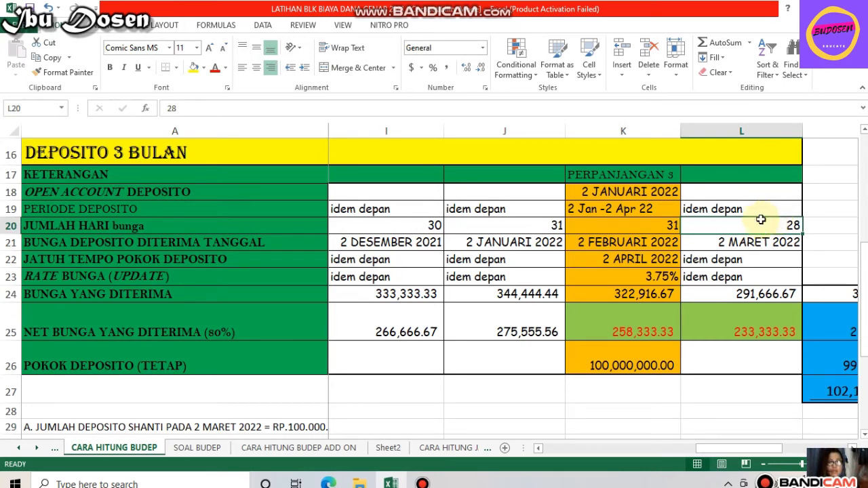
pyautogui.click(627, 211)
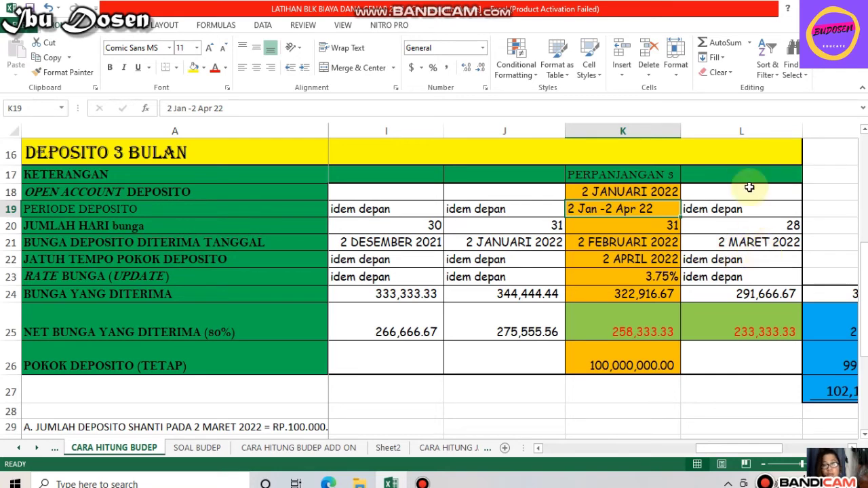
# Step: Examine the total net interest formula in M25 and the note beside it
pyautogui.click(767, 306)
pyautogui.press('Right')
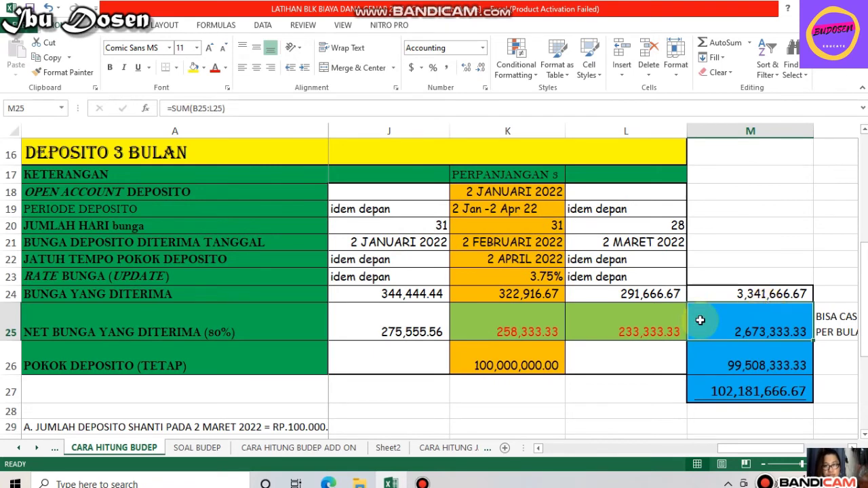
pyautogui.press('Right')
pyautogui.press('Left')
# Step: Apply the red font color to the three-month deposit's net interest values in B25:L25
pyautogui.press('Left')
pyautogui.press('Home')
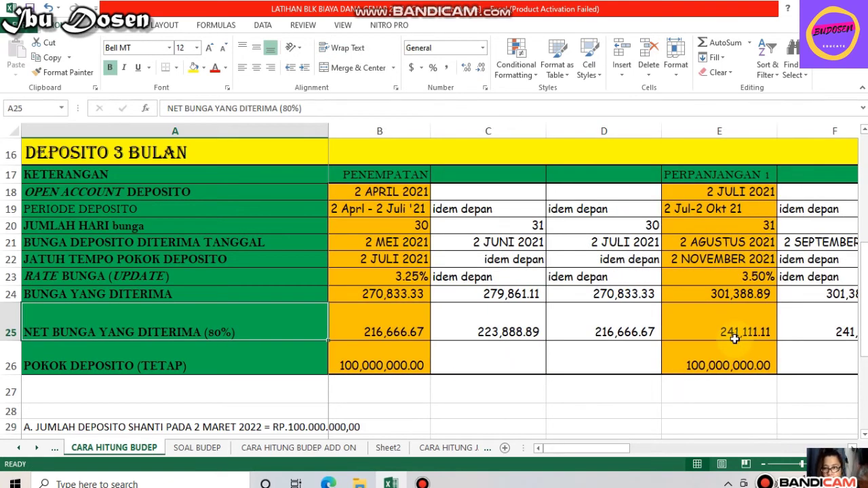
pyautogui.press('Right')
pyautogui.press('Left')
pyautogui.press('Right')
pyautogui.hotkey('shift', 'Right')
pyautogui.hotkey('shift', 'Right')
pyautogui.hotkey('shift', 'Right')
pyautogui.hotkey('shift', 'Right')
pyautogui.hotkey('shift', 'Right')
pyautogui.hotkey('shift', 'Right')
pyautogui.hotkey('shift', 'Right')
pyautogui.hotkey('shift', 'Right')
pyautogui.hotkey('shift', 'Right')
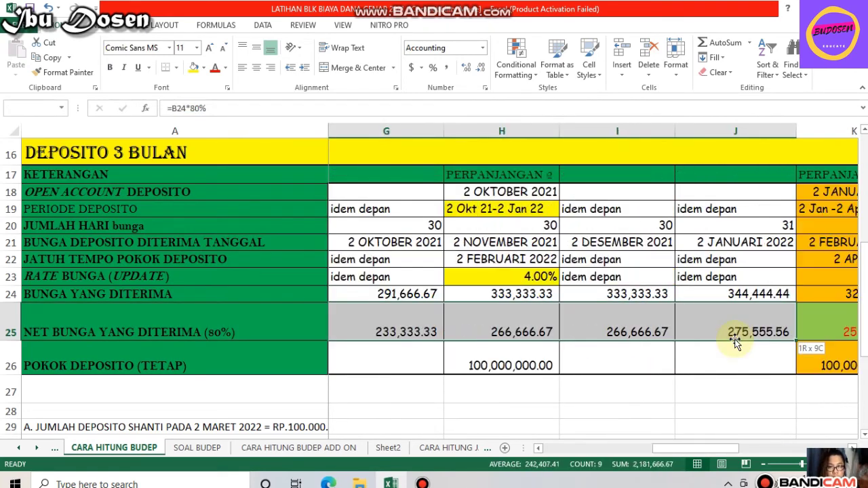
pyautogui.hotkey('shift', 'Left')
pyautogui.hotkey('shift', 'Right')
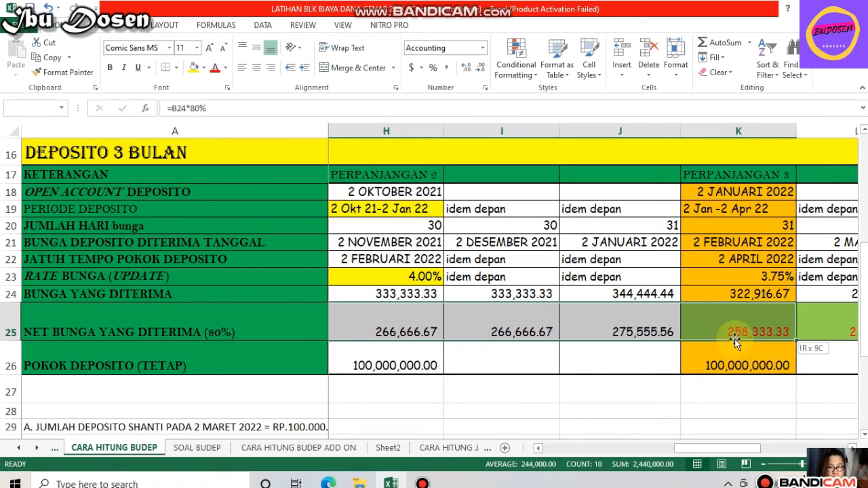
pyautogui.hotkey('shift', 'Right')
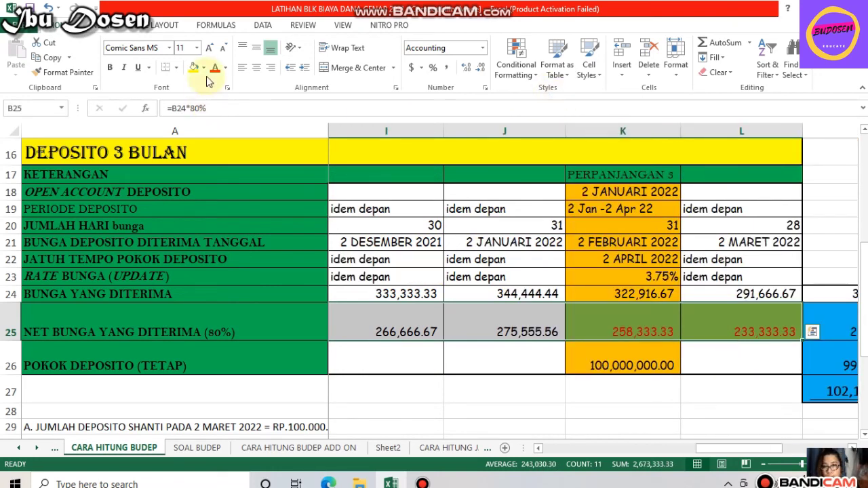
pyautogui.click(214, 67)
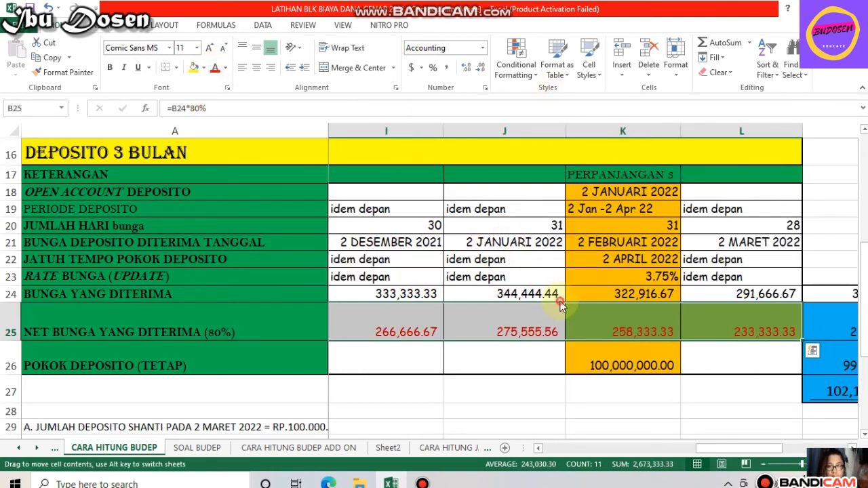
# Step: Review the monthly net interest in row 25 from PENEMPATAN through PERPANJANGAN 3, along with its total in M25
pyautogui.press('Right')
pyautogui.press('Right')
pyautogui.press('Right')
pyautogui.press('Right')
pyautogui.press('Right')
pyautogui.press('Right')
pyautogui.press('Right')
pyautogui.press('Right')
pyautogui.press('Right')
pyautogui.press('Right')
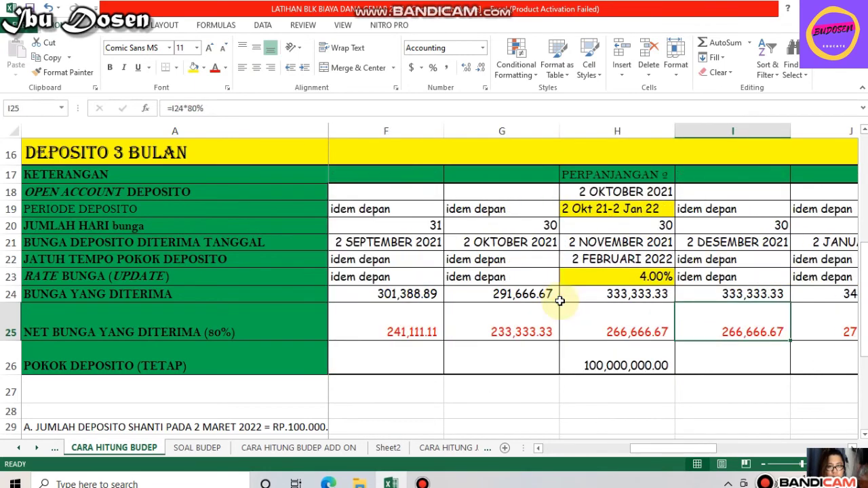
pyautogui.press('Right')
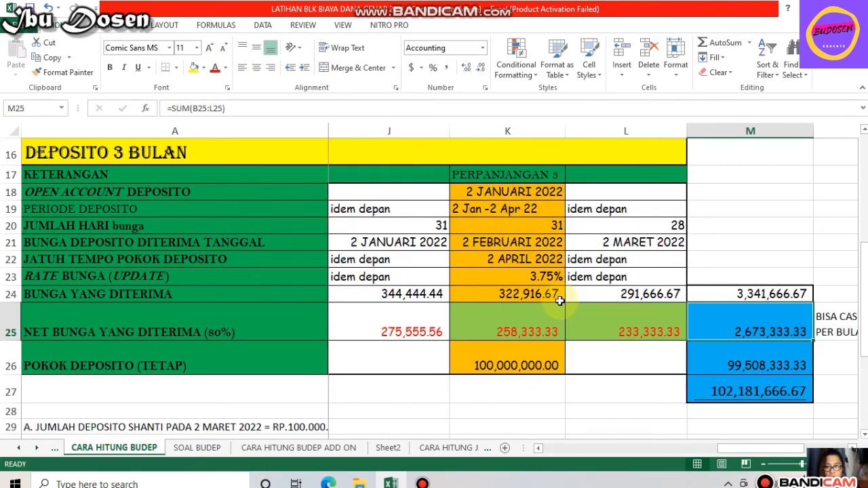
pyautogui.press('Left')
pyautogui.press('Left')
pyautogui.press('Home')
pyautogui.press('Right')
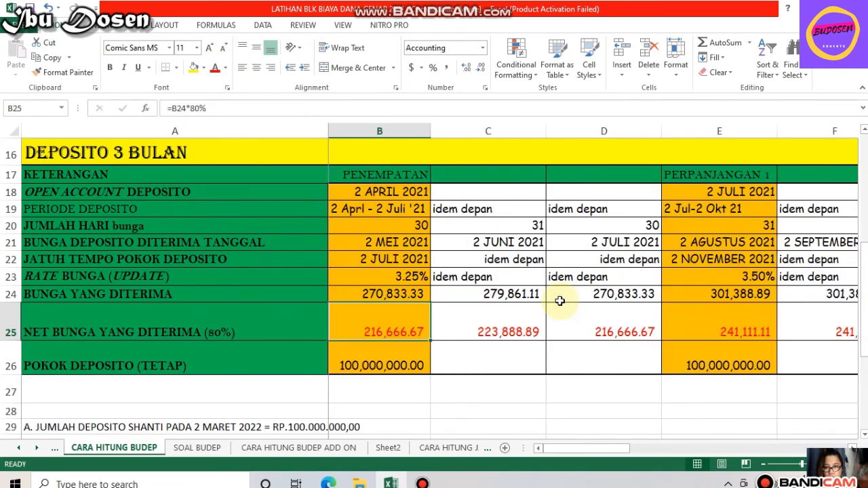
pyautogui.press('Right')
pyautogui.press('Right')
pyautogui.press('Right')
pyautogui.press('Right')
pyautogui.press('Right')
pyautogui.press('Right')
pyautogui.press('Right')
pyautogui.press('Right')
pyautogui.press('Right')
pyautogui.press('Right')
pyautogui.press('Right')
pyautogui.press('Right')
pyautogui.press('Right')
pyautogui.press('Right')
pyautogui.press('Left')
pyautogui.press('Left')
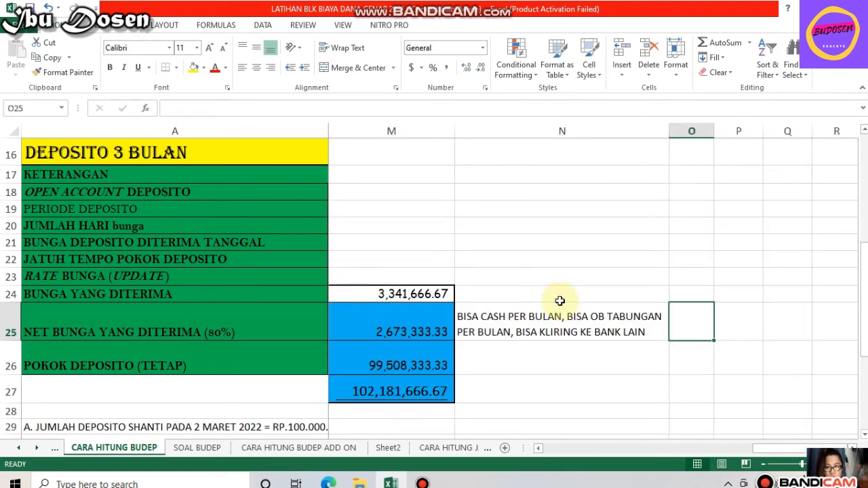
pyautogui.press('Left')
pyautogui.press('Left')
pyautogui.press('Left')
pyautogui.press('Left')
pyautogui.press('Left')
pyautogui.press('Right')
pyautogui.press('Right')
pyautogui.press('Right')
pyautogui.press('Right')
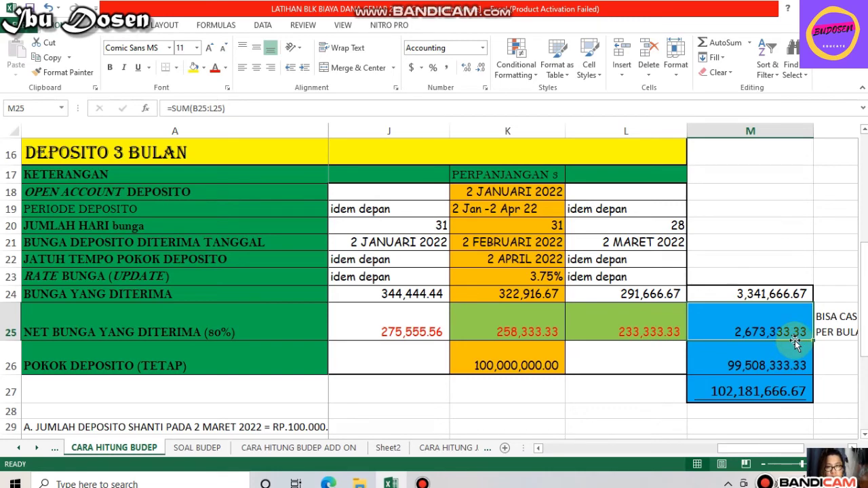
# Step: Examine the one-month deposit's final total formula in M14
pyautogui.click(771, 240)
pyautogui.press('Up')
pyautogui.press('Up')
pyautogui.press('Up')
pyautogui.press('Up')
pyautogui.press('Up')
pyautogui.press('Up')
pyautogui.press('Up')
pyautogui.press('Up')
pyautogui.press('Up')
pyautogui.press('Up')
pyautogui.press('Up')
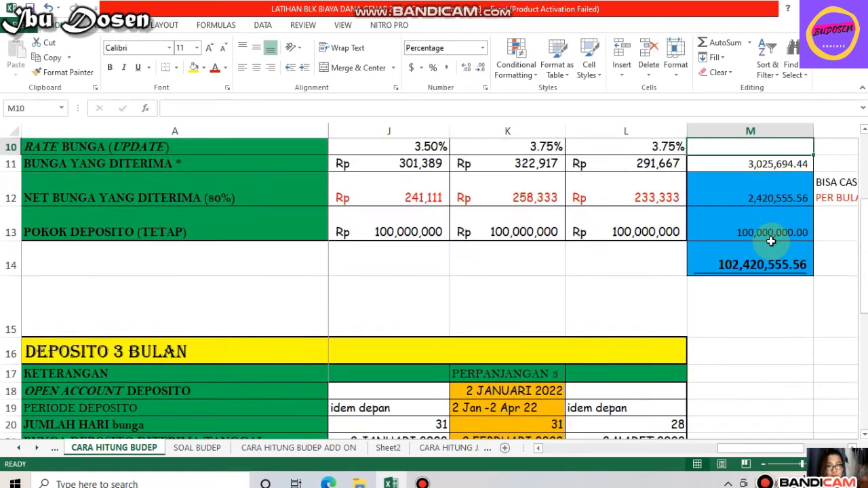
pyautogui.press('Down')
pyautogui.press('Down')
pyautogui.press('Down')
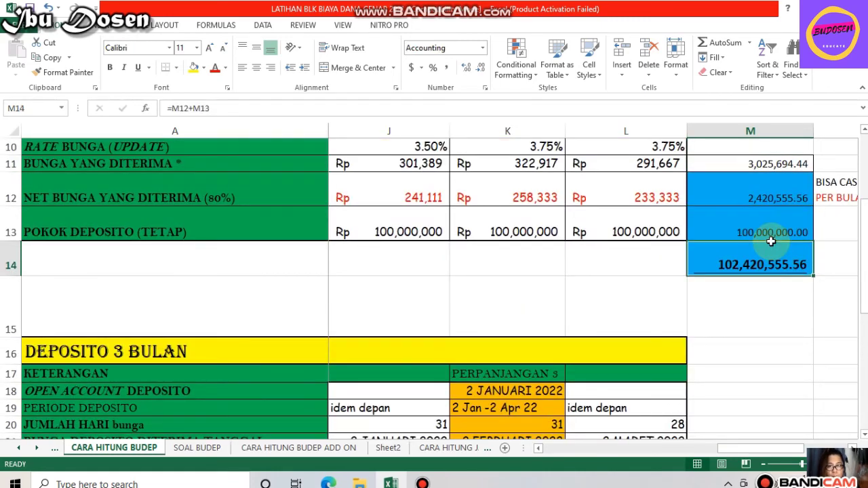
# Step: Check the three-month deposit's total net interest in M25 and PERPANJANGAN 3's net interest formula in K25
pyautogui.press('Down')
pyautogui.press('Down')
pyautogui.press('Down')
pyautogui.press('Down')
pyautogui.press('Down')
pyautogui.press('Down')
pyautogui.press('Down')
pyautogui.press('Down')
pyautogui.press('Down')
pyautogui.press('Down')
pyautogui.press('Down')
pyautogui.press('Down')
pyautogui.press('Down')
pyautogui.press('Up')
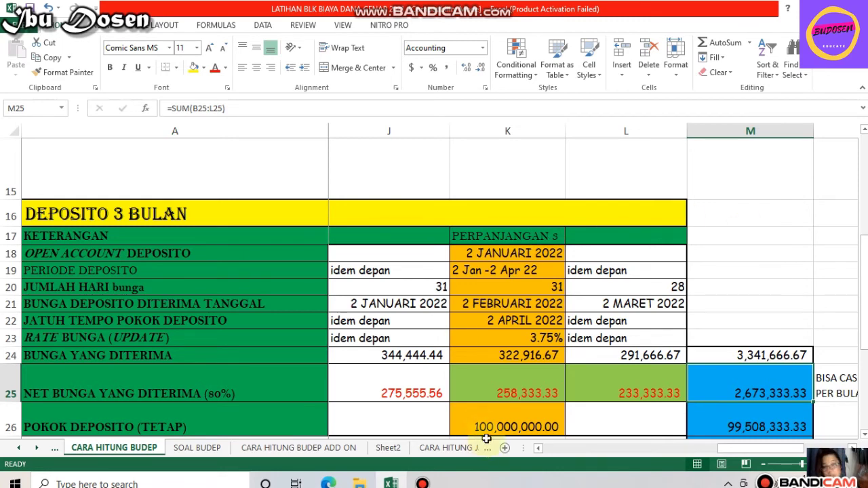
pyautogui.click(507, 388)
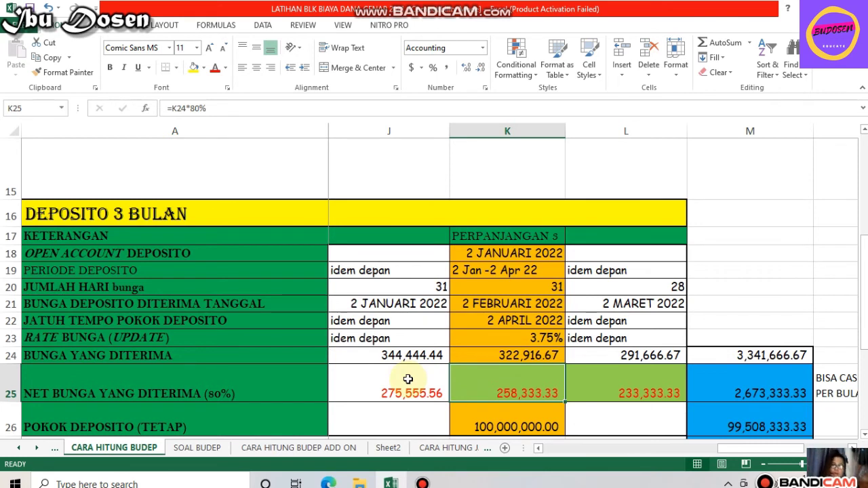
pyautogui.click(523, 373)
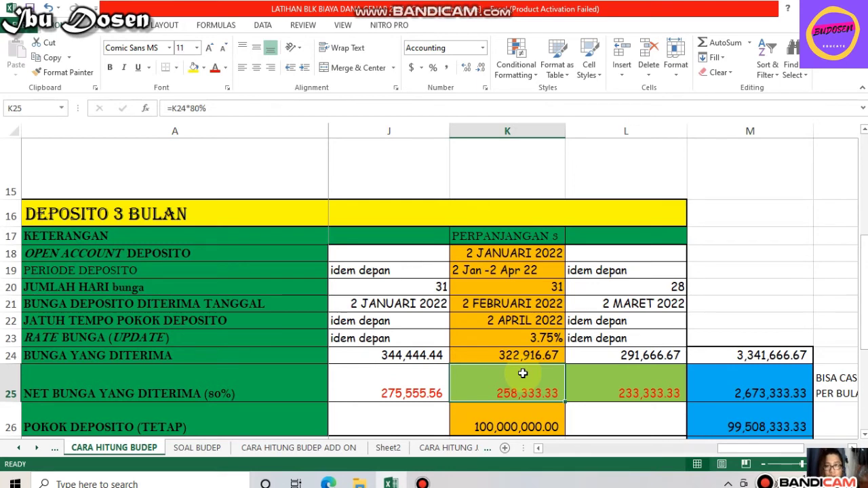
pyautogui.click(523, 381)
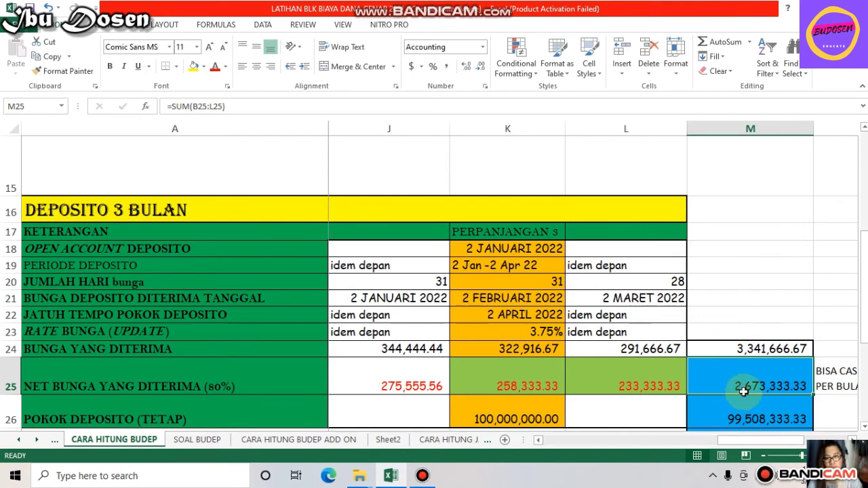
# Step: Read the interest payout options noted in N25 beside the total net interest
pyautogui.press('Right')
pyautogui.press('Right')
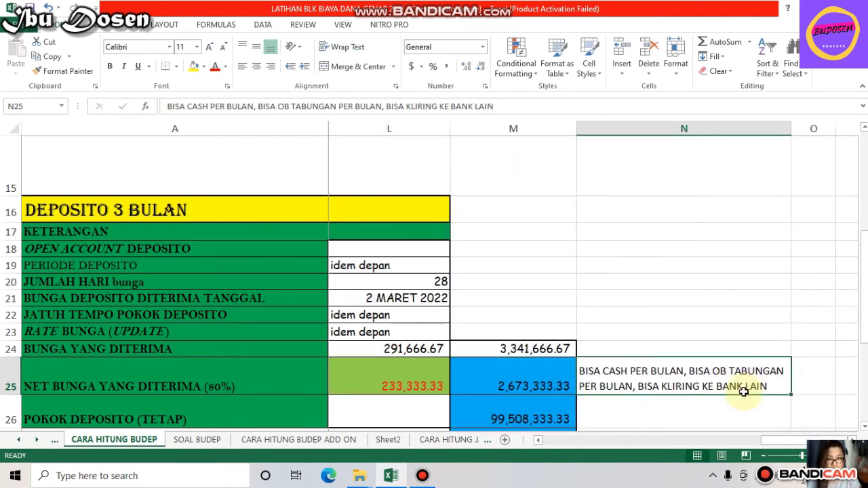
pyautogui.press('Left')
pyautogui.press('Left')
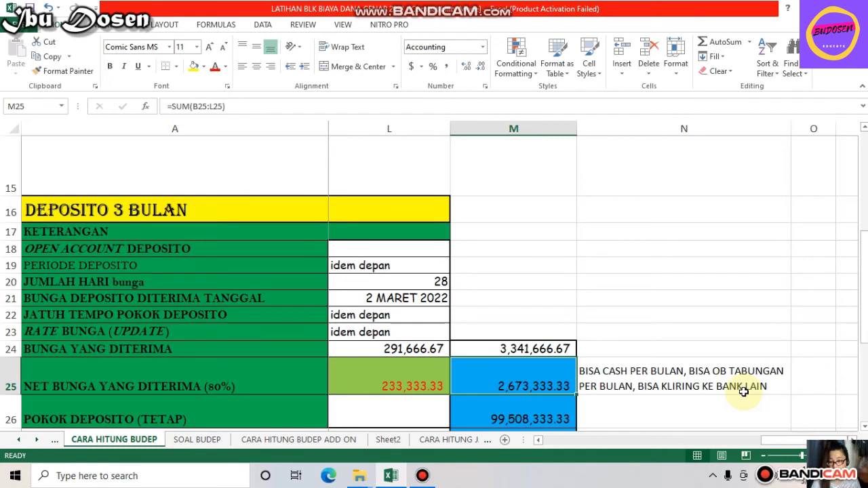
# Step: Examine how the M26 formula deducts the net interest in K25 and L25 from the deposit principal
pyautogui.press('Down')
pyautogui.press('Left')
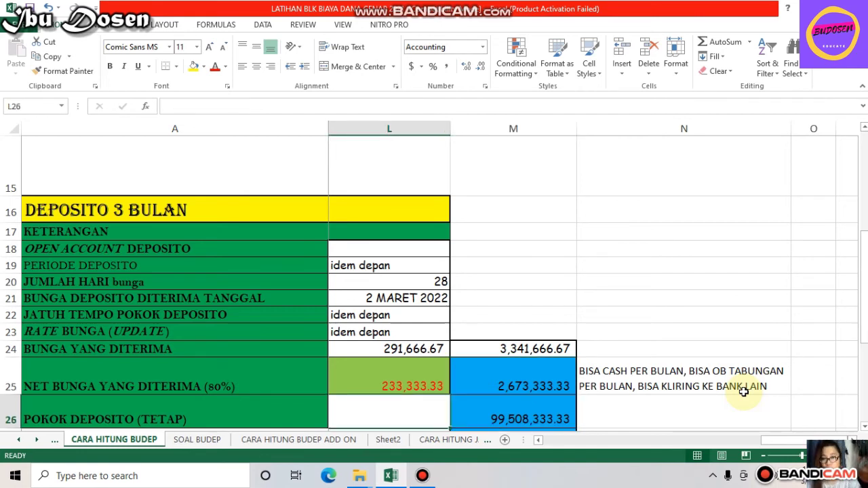
pyautogui.press('Left')
pyautogui.press('Right')
pyautogui.press('Right')
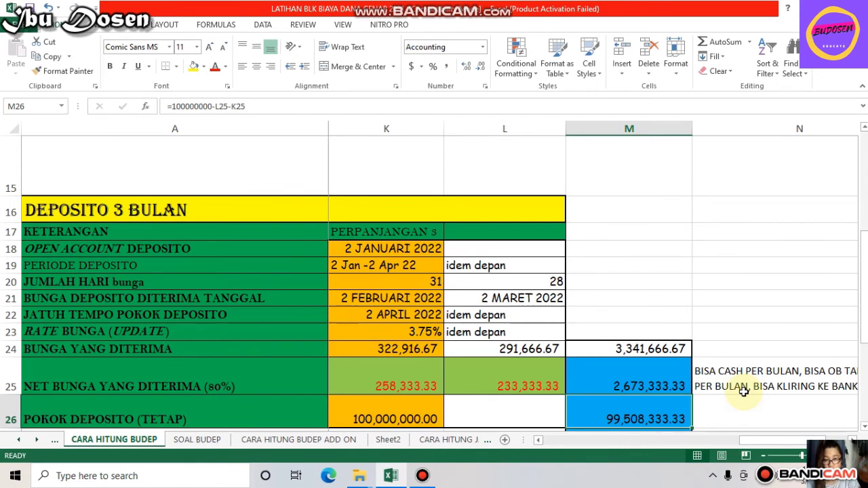
pyautogui.press('Left')
pyautogui.press('Left')
pyautogui.press('Right')
pyautogui.press('Up')
pyautogui.press('Left')
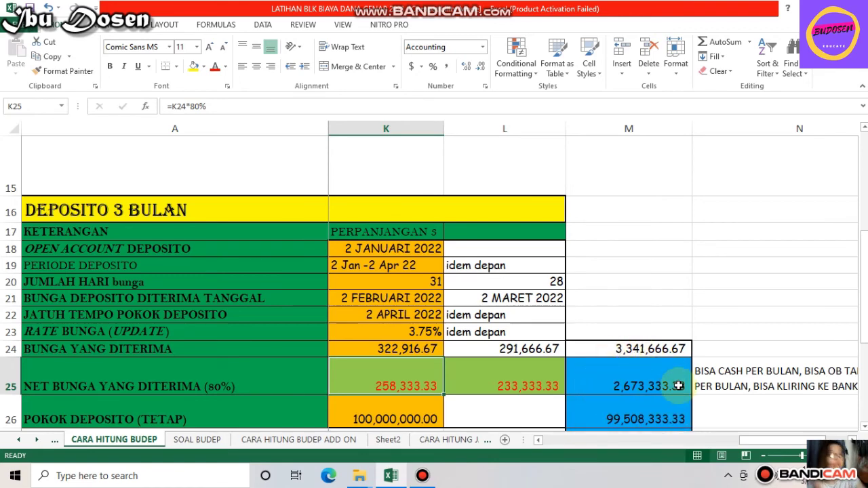
# Step: Examine the M27 formula that adds the total net interest to the principal in M26
pyautogui.press('Down')
pyautogui.press('Down')
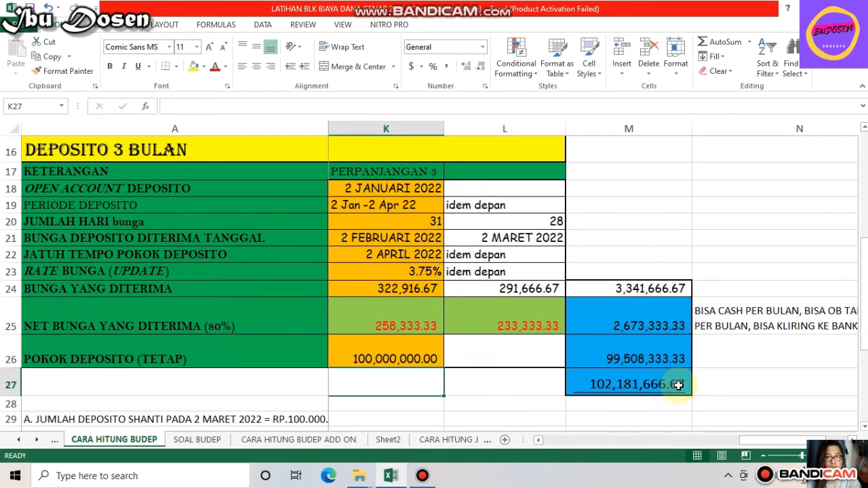
pyautogui.press('Down')
pyautogui.press('Up')
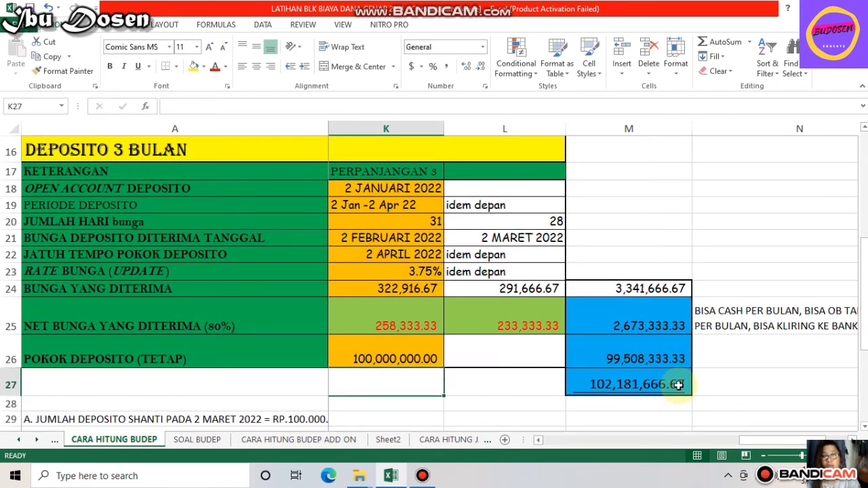
pyautogui.press('Right')
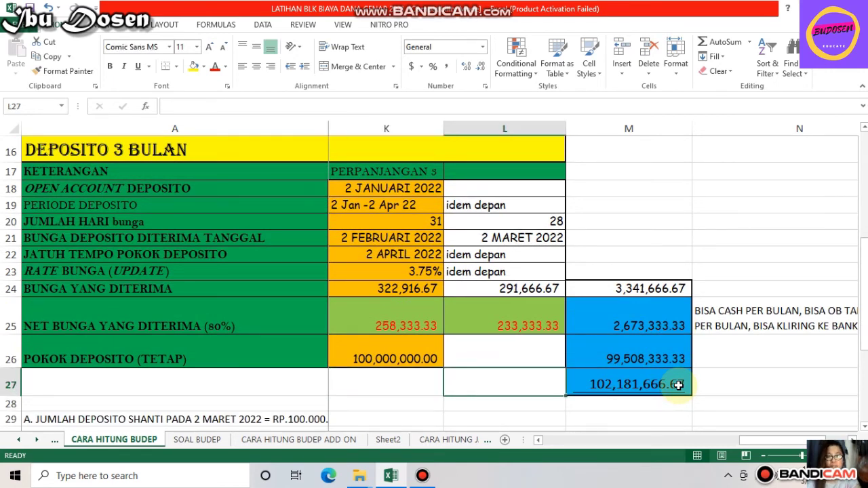
pyautogui.press('Right')
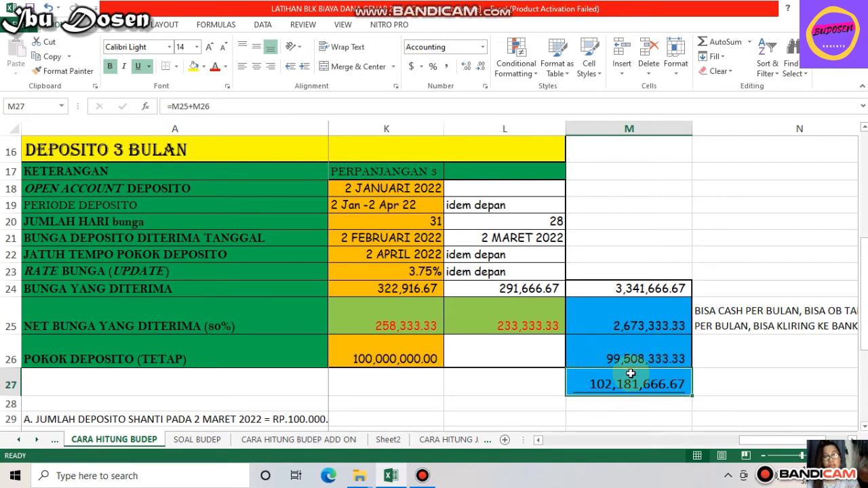
# Step: Compare the one-month deposit's final total in M14 with the three-month deposit's final total in M27
pyautogui.click(734, 356)
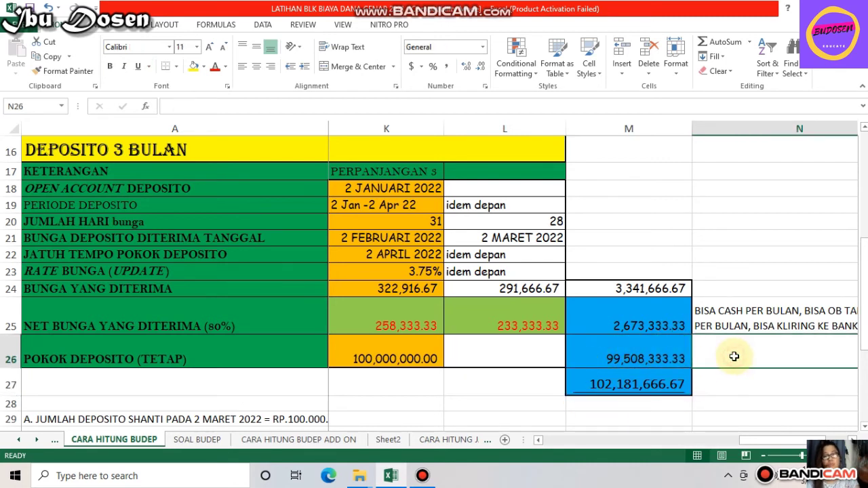
pyautogui.press('Up')
pyautogui.press('Up')
pyautogui.press('Up')
pyautogui.press('Up')
pyautogui.press('Up')
pyautogui.press('Up')
pyautogui.press('Up')
pyautogui.press('Up')
pyautogui.press('Up')
pyautogui.press('Up')
pyautogui.press('Up')
pyautogui.press('Up')
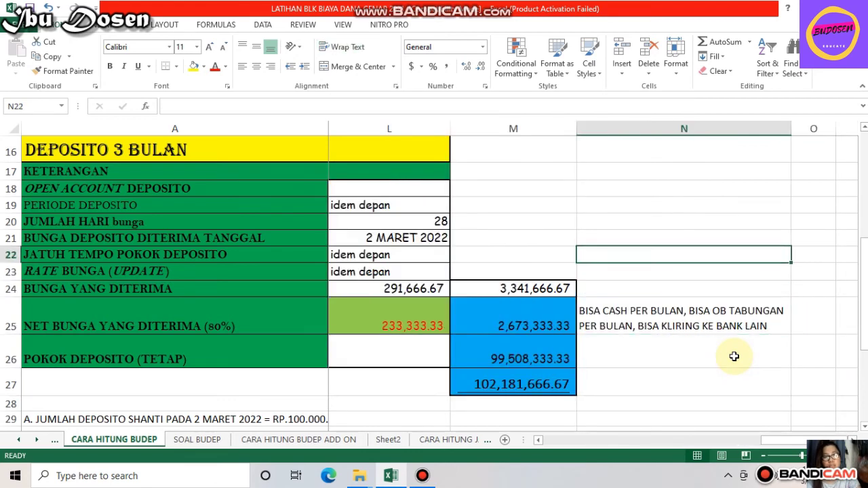
pyautogui.press('Down')
pyautogui.press('Down')
pyautogui.press('Down')
pyautogui.press('Down')
pyautogui.press('Down')
pyautogui.press('Down')
pyautogui.press('Down')
pyautogui.press('Down')
pyautogui.press('Down')
pyautogui.press('Down')
pyautogui.press('Down')
pyautogui.press('Down')
pyautogui.press('Down')
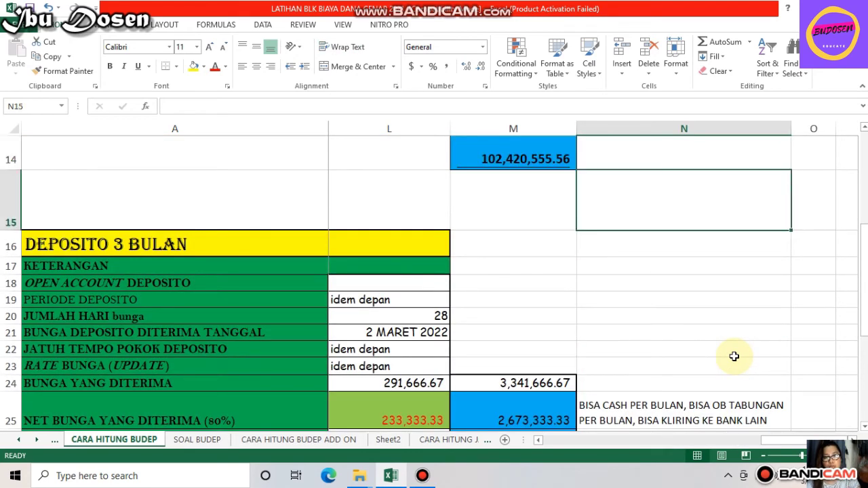
pyautogui.press('Up')
pyautogui.press('Up')
pyautogui.press('Up')
pyautogui.press('Up')
pyautogui.press('Up')
pyautogui.press('Up')
pyautogui.press('Up')
pyautogui.press('Up')
pyautogui.press('Up')
pyautogui.press('Up')
pyautogui.press('Up')
pyautogui.press('Up')
pyautogui.press('Up')
pyautogui.press('Up')
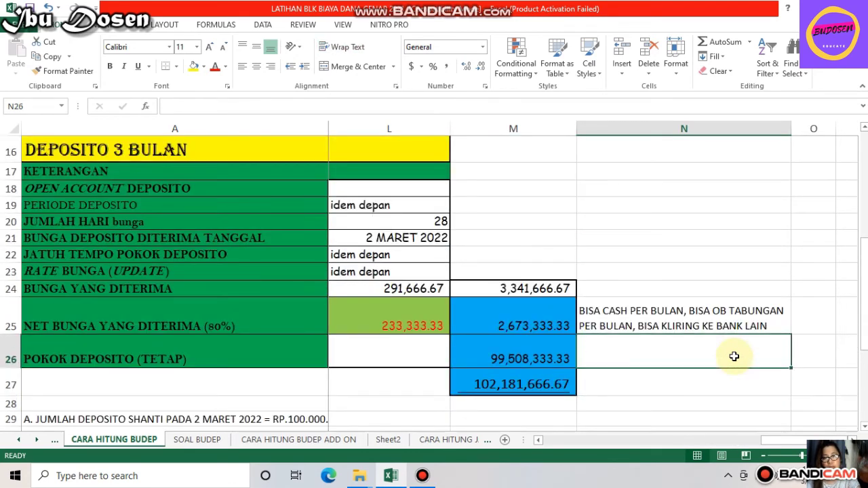
pyautogui.press('Down')
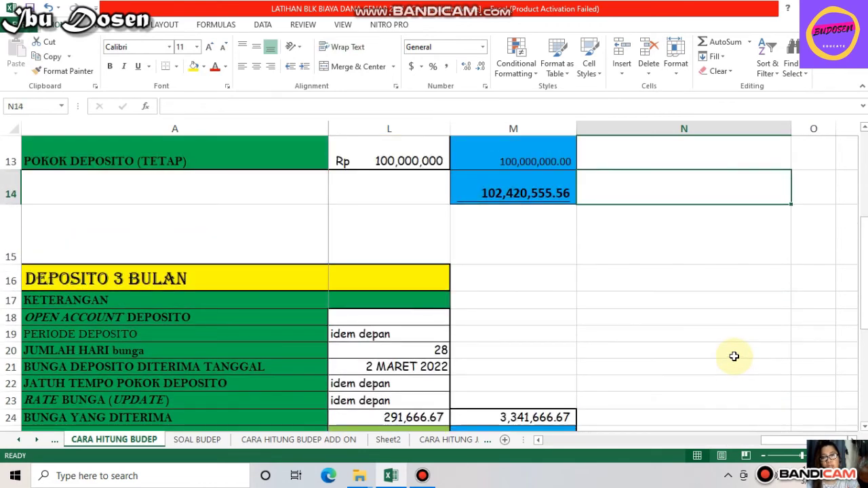
# Step: Recheck the three-month deposit's results down to M27 against the one-month deposit's total formula in M14
pyautogui.press('Left')
pyautogui.press('Down')
pyautogui.press('Down')
pyautogui.press('Down')
pyautogui.press('Down')
pyautogui.press('Down')
pyautogui.press('Down')
pyautogui.press('Down')
pyautogui.press('Down')
pyautogui.press('Down')
pyautogui.press('Down')
pyautogui.press('Down')
pyautogui.press('Down')
pyautogui.press('Down')
pyautogui.press('Down')
pyautogui.press('Down')
pyautogui.press('Down')
pyautogui.press('Down')
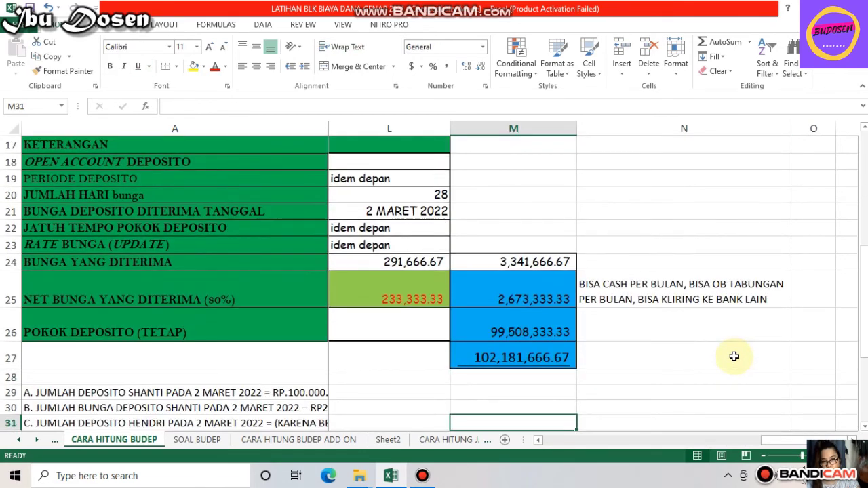
pyautogui.press('Up')
pyautogui.press('Up')
pyautogui.press('Up')
pyautogui.press('Up')
pyautogui.press('Up')
pyautogui.press('Up')
pyautogui.press('Up')
pyautogui.press('Up')
pyautogui.press('Up')
pyautogui.press('Up')
pyautogui.press('Up')
pyautogui.press('Up')
pyautogui.press('Up')
pyautogui.press('Up')
pyautogui.press('Up')
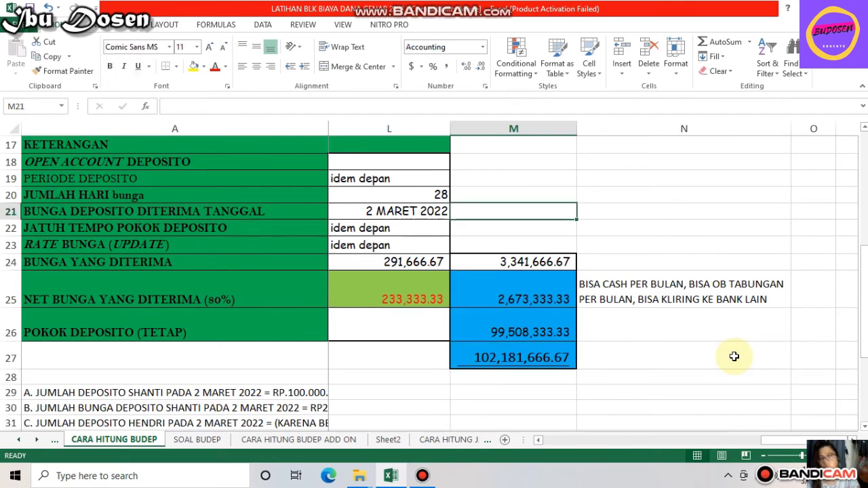
pyautogui.press('Up')
pyautogui.press('Up')
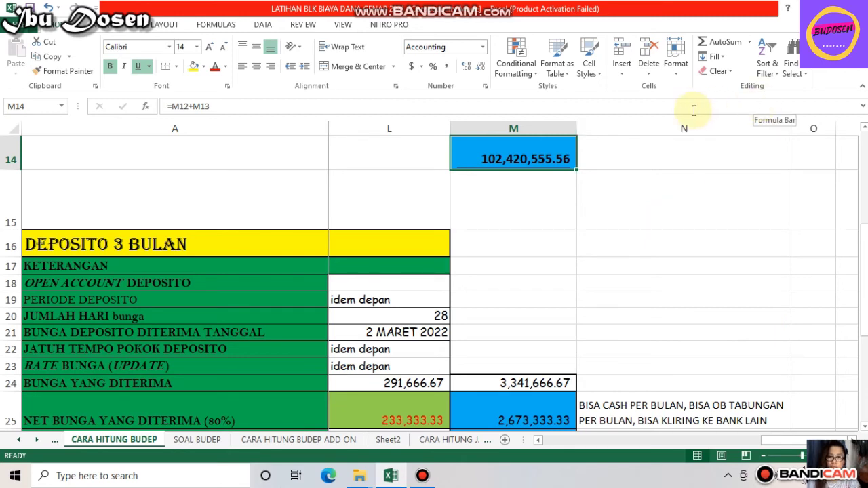
pyautogui.click(423, 477)
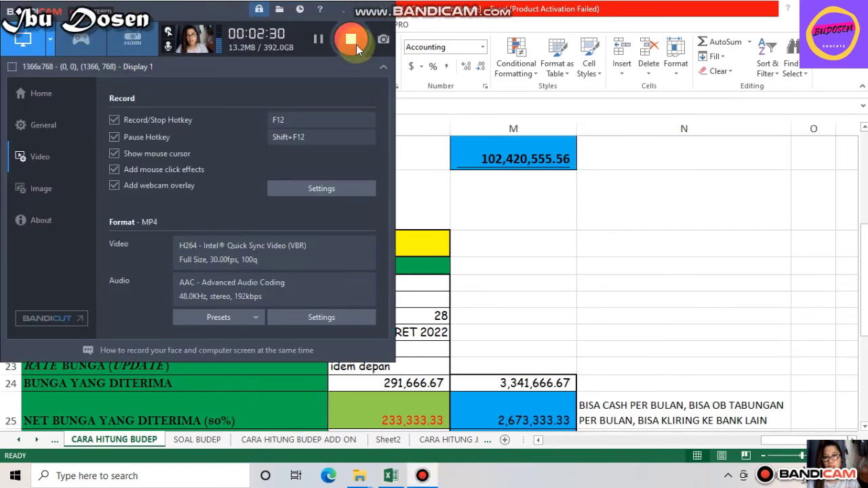
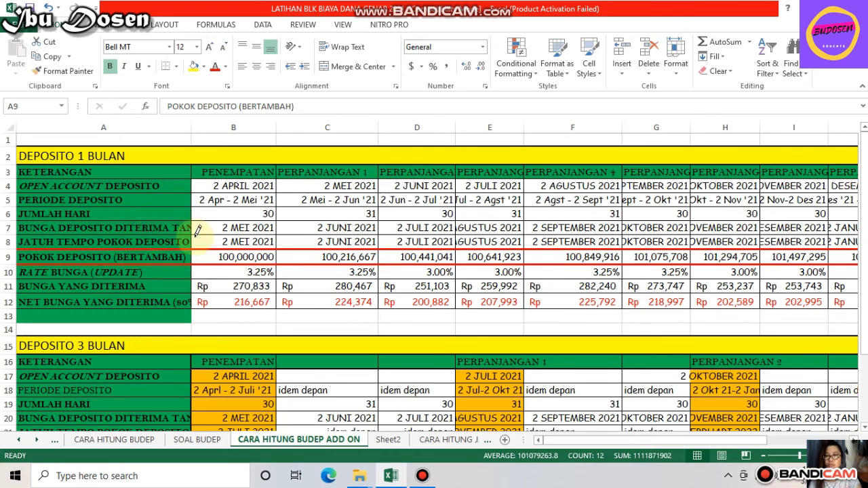
# Step: Autofit column A and widen column K on the CARA HITUNG BUDEP ADD ON sheet so their entries fit
pyautogui.doubleClick(190, 128)
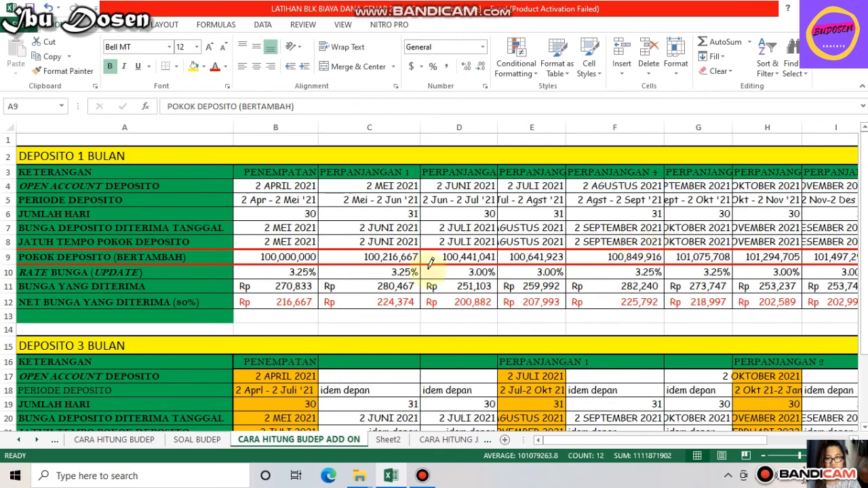
pyautogui.press('Right')
pyautogui.press('Right')
pyautogui.press('Right')
pyautogui.press('Right')
pyautogui.press('Right')
pyautogui.press('Right')
pyautogui.press('Right')
pyautogui.press('Right')
pyautogui.press('Right')
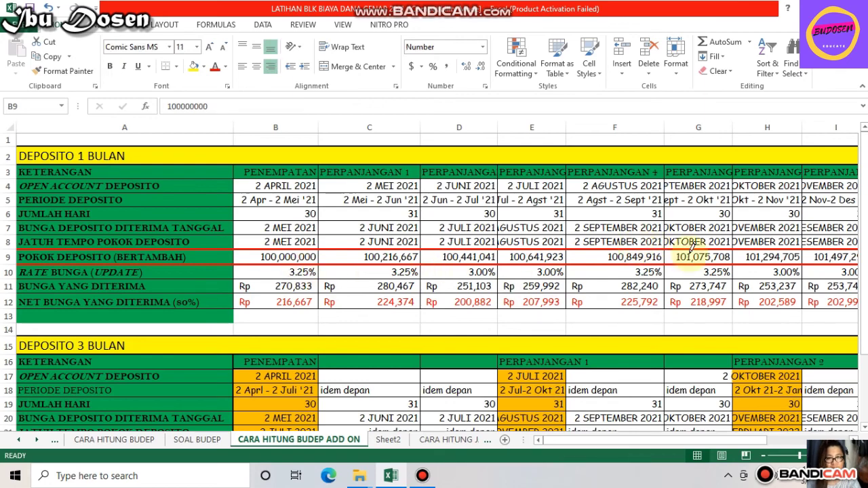
pyautogui.press('Right')
pyautogui.press('Right')
pyautogui.press('Right')
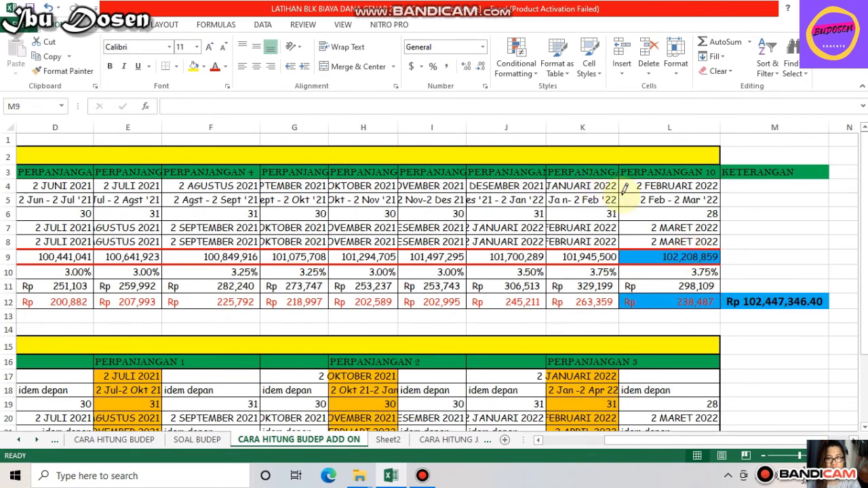
pyautogui.moveTo(618, 128); pyautogui.dragTo(642, 128)
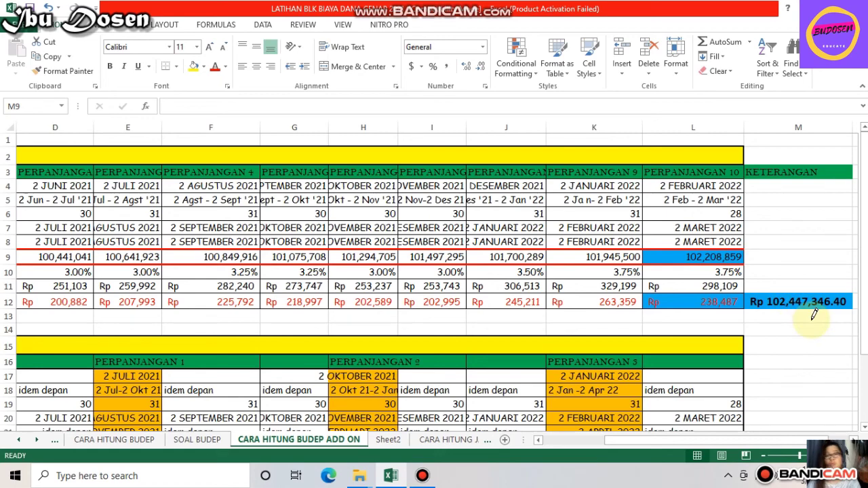
# Step: Review the DEPOSITO 3 BULAN table from its row labels down to the net interest in row 25
pyautogui.press('Left')
pyautogui.press('Left')
pyautogui.press('Left')
pyautogui.press('Left')
pyautogui.press('Left')
pyautogui.press('Left')
pyautogui.press('Left')
pyautogui.press('Left')
pyautogui.press('Left')
pyautogui.press('Left')
pyautogui.press('Left')
pyautogui.press('Left')
pyautogui.press('Down')
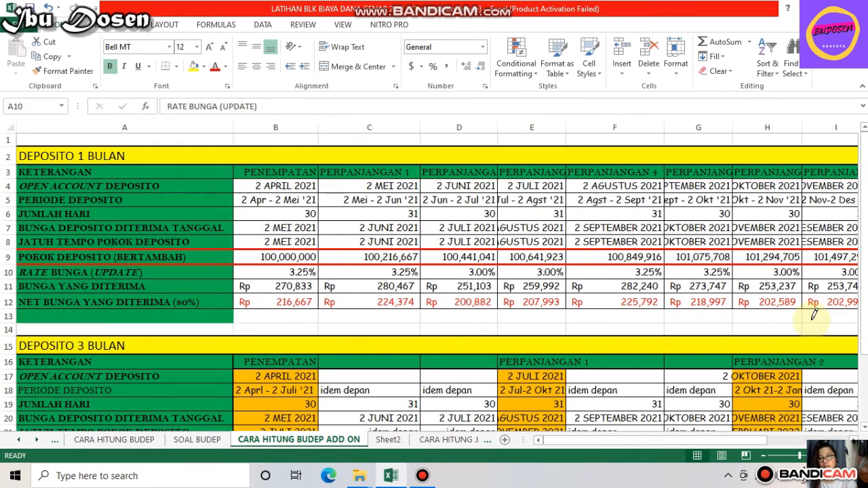
pyautogui.press('Down')
pyautogui.press('Down')
pyautogui.press('Down')
pyautogui.press('Down')
pyautogui.press('Down')
pyautogui.press('Down')
pyautogui.press('Down')
pyautogui.press('Down')
pyautogui.press('Down')
pyautogui.press('Down')
pyautogui.press('Down')
pyautogui.press('Down')
pyautogui.press('Down')
pyautogui.press('Down')
pyautogui.press('Down')
pyautogui.press('Down')
pyautogui.press('Down')
pyautogui.press('Down')
pyautogui.press('Down')
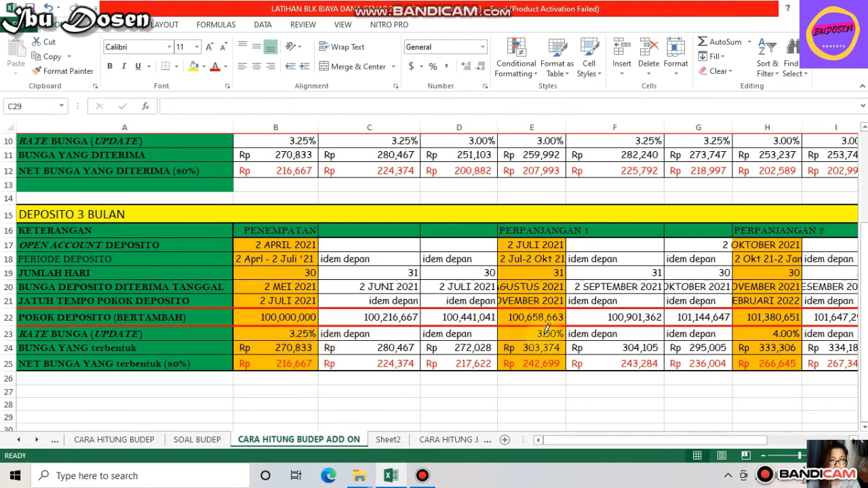
# Step: Examine the three-month deposit's extensions through PERPANJANGAN 3 and its final total in M25
pyautogui.press('Right')
pyautogui.press('Right')
pyautogui.press('Right')
pyautogui.press('Right')
pyautogui.press('Right')
pyautogui.press('Right')
pyautogui.press('Right')
pyautogui.press('Right')
pyautogui.press('Right')
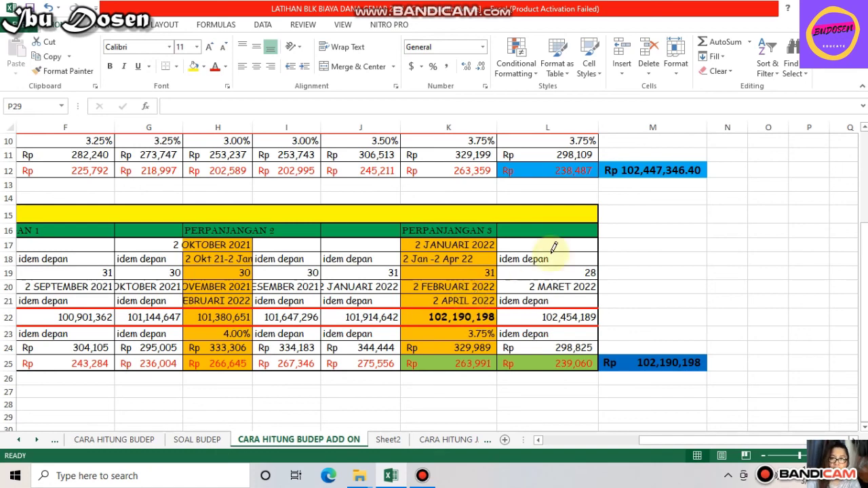
# Step: Compare the one-month add-on deposit's final total in M12 with the three-month total in M25
pyautogui.click(595, 252)
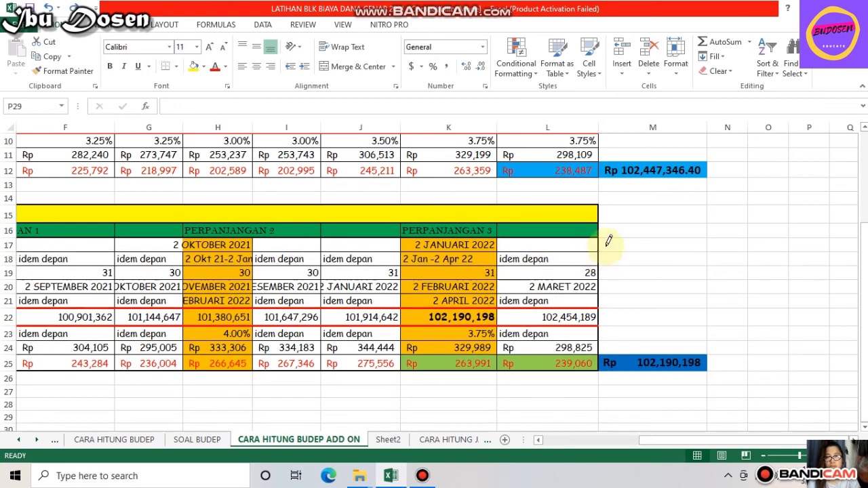
pyautogui.scroll(3, 600, 246)
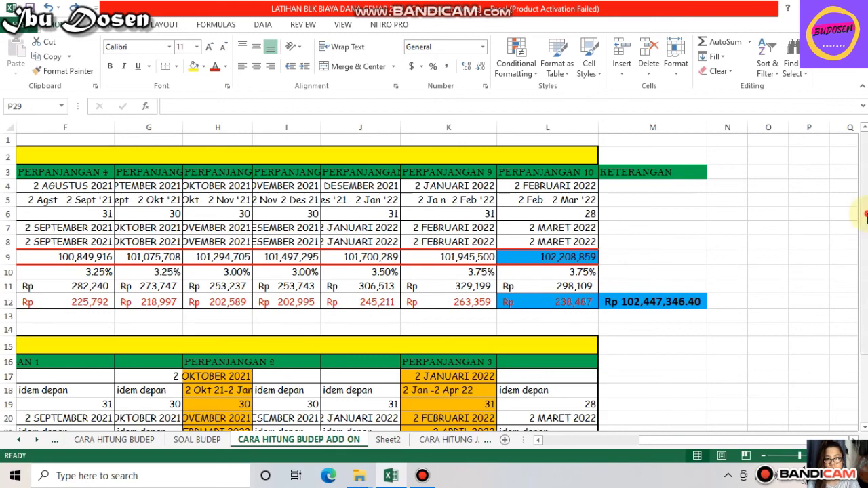
pyautogui.moveTo(866, 215); pyautogui.dragTo(866, 318)
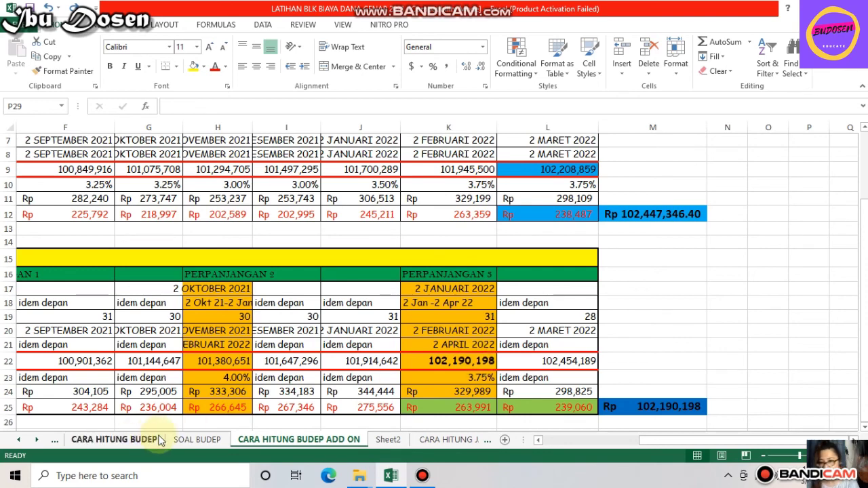
# Step: Reread the deposit and interest questions under B. PERTANYAAN on the SOAL BUDEP sheet
pyautogui.click(182, 440)
pyautogui.click(419, 298)
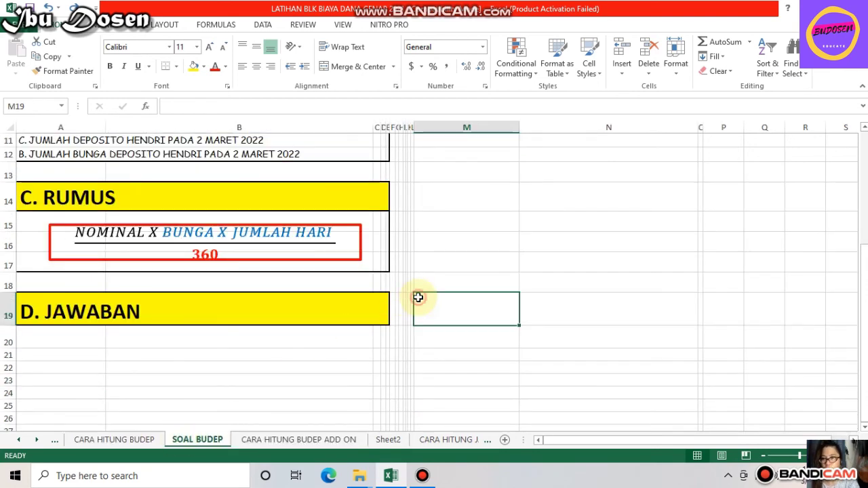
pyautogui.hotkey('ctrl', 'Home')
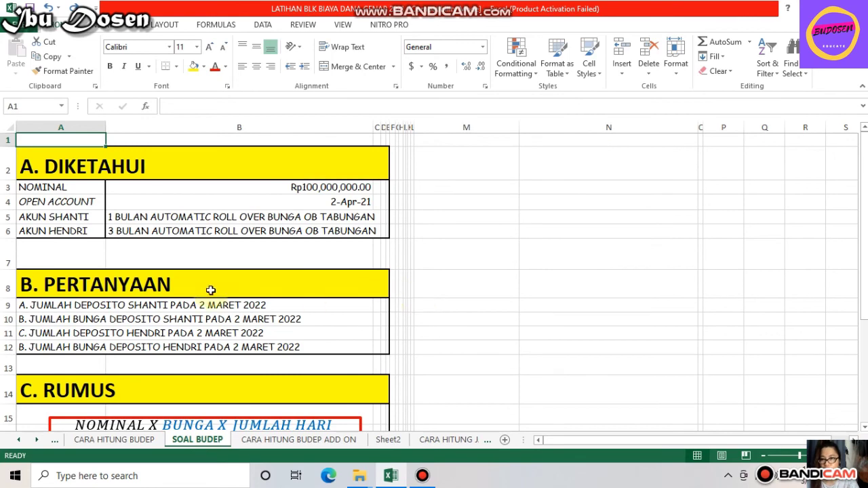
pyautogui.click(219, 319)
pyautogui.press('Down')
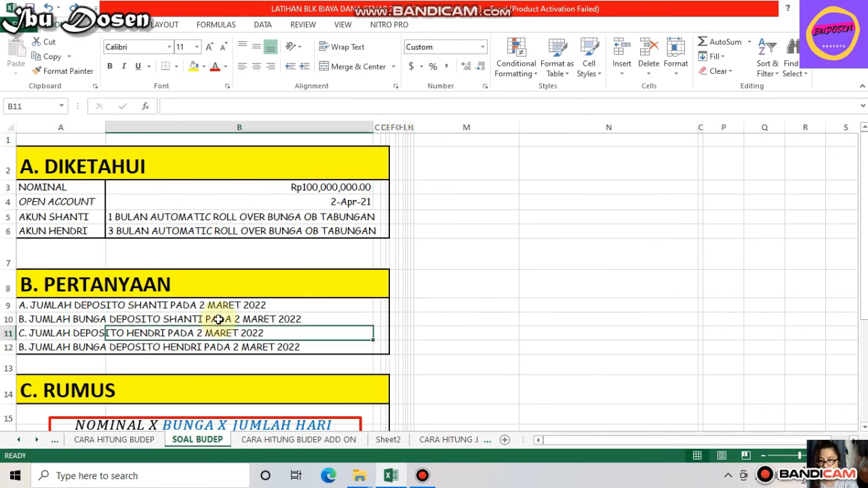
# Step: Return to the CARA HITUNG BUDEP ADD ON sheet and examine the one-month deposit's principal formula in L9
pyautogui.click(356, 441)
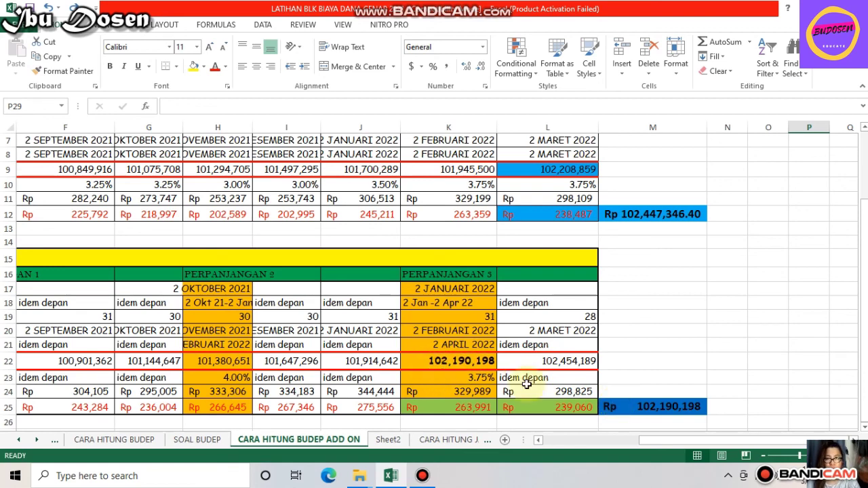
pyautogui.click(554, 171)
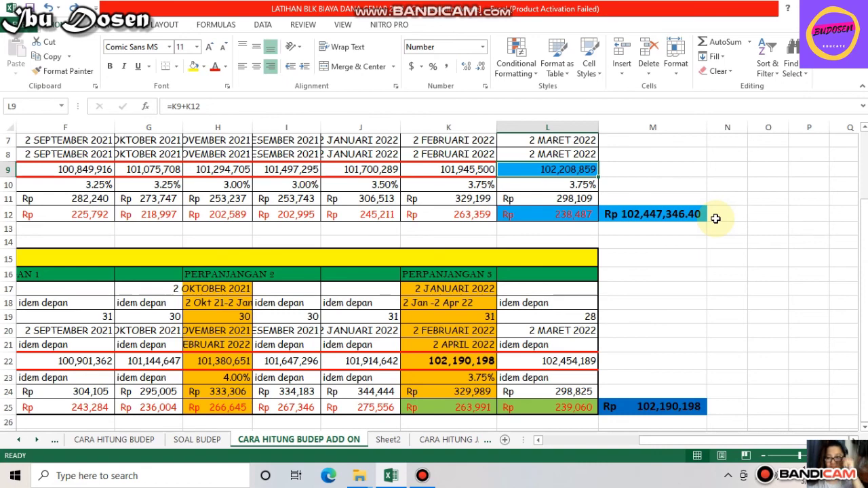
pyautogui.click(426, 479)
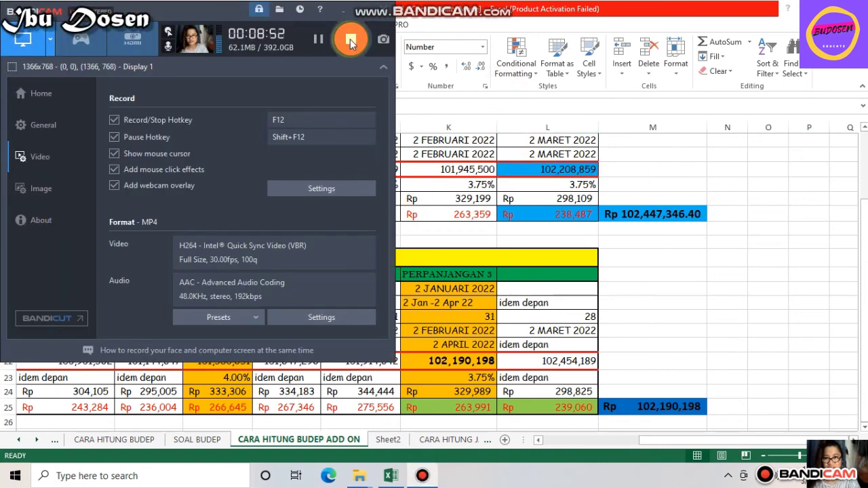